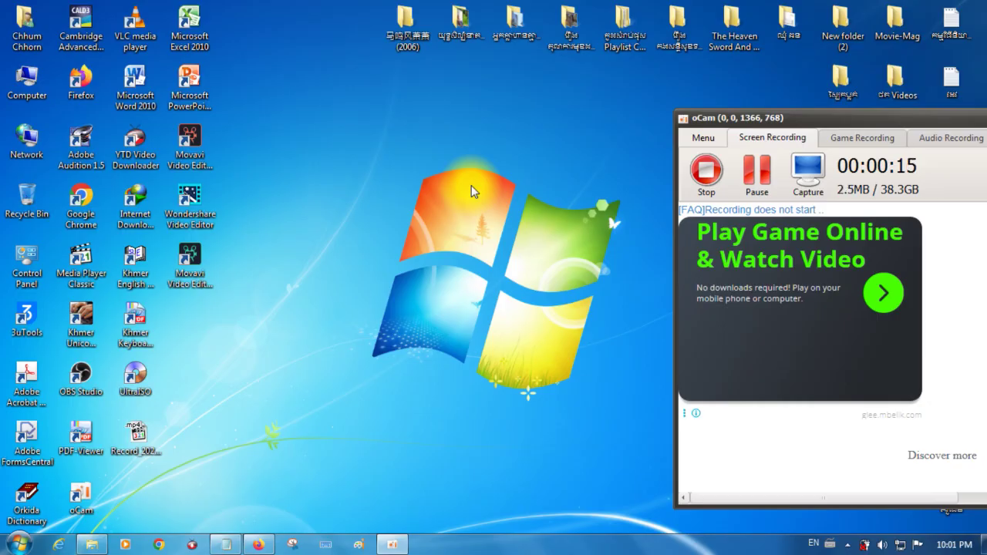
pyautogui.rightClick(361, 105)
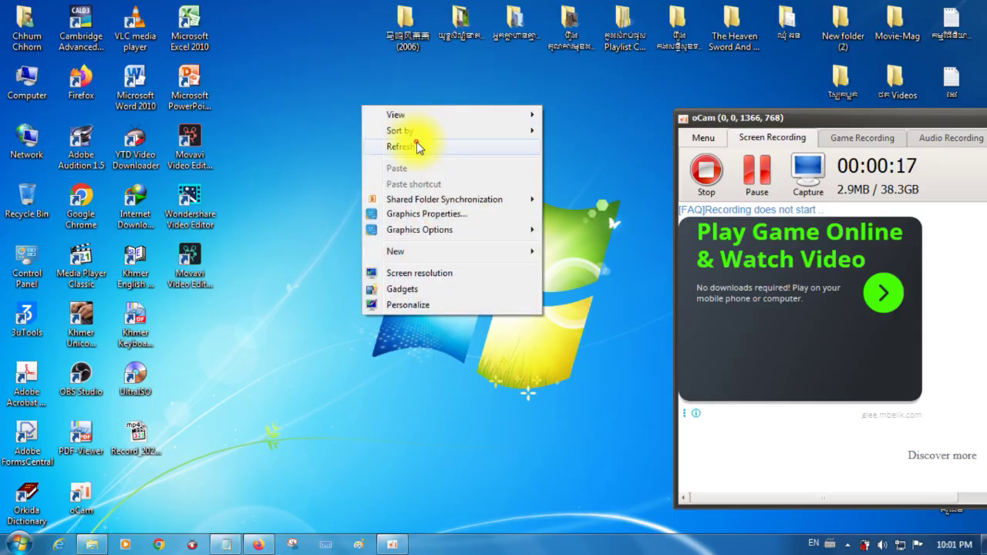
pyautogui.click(417, 147)
pyautogui.rightClick(361, 111)
pyautogui.click(388, 148)
pyautogui.rightClick(360, 127)
pyautogui.click(407, 160)
pyautogui.rightClick(360, 109)
pyautogui.click(410, 148)
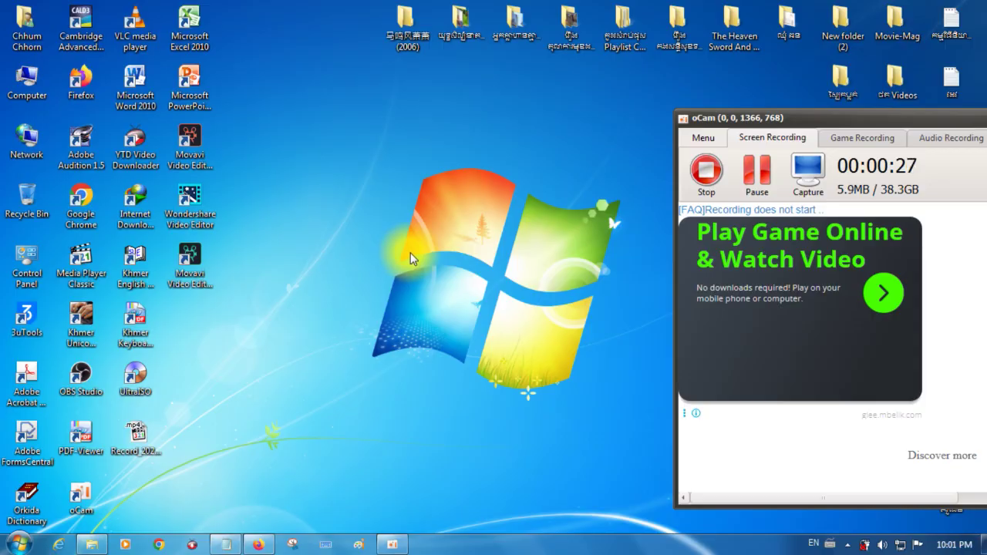
pyautogui.rightClick(441, 200)
pyautogui.click(462, 239)
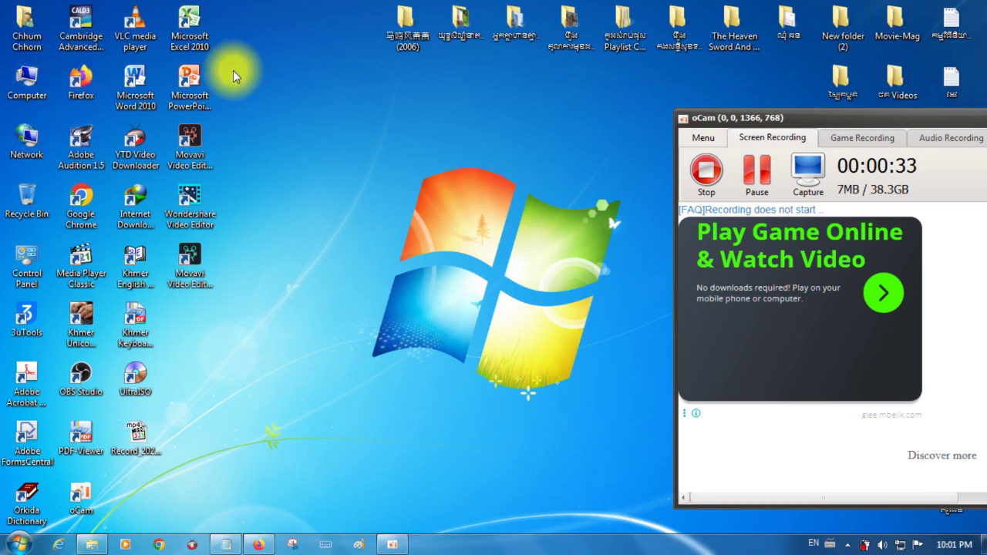
pyautogui.click(848, 544)
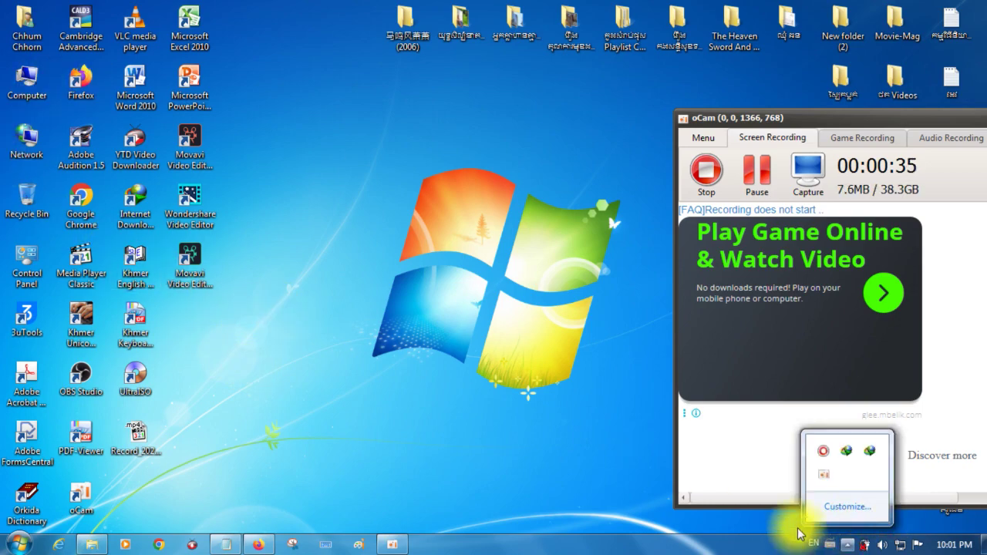
pyautogui.click(388, 282)
pyautogui.rightClick(391, 138)
pyautogui.click(424, 185)
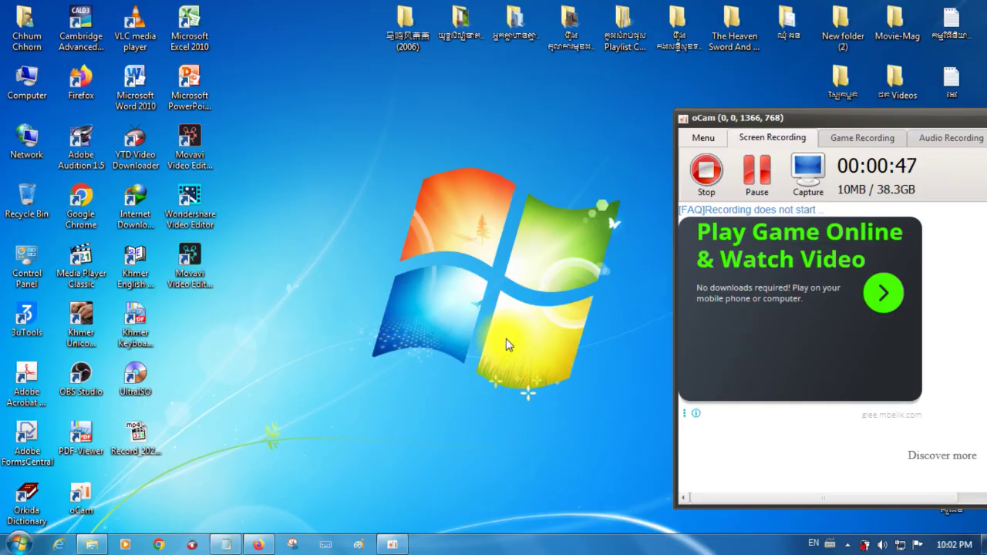
pyautogui.rightClick(354, 116)
pyautogui.click(363, 149)
pyautogui.rightClick(349, 120)
pyautogui.click(369, 157)
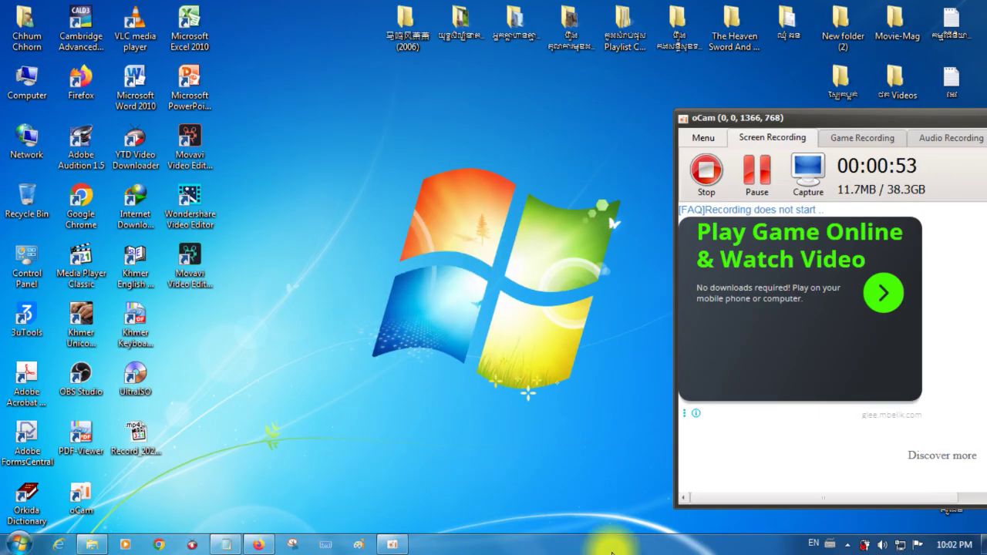
pyautogui.rightClick(344, 177)
pyautogui.click(408, 216)
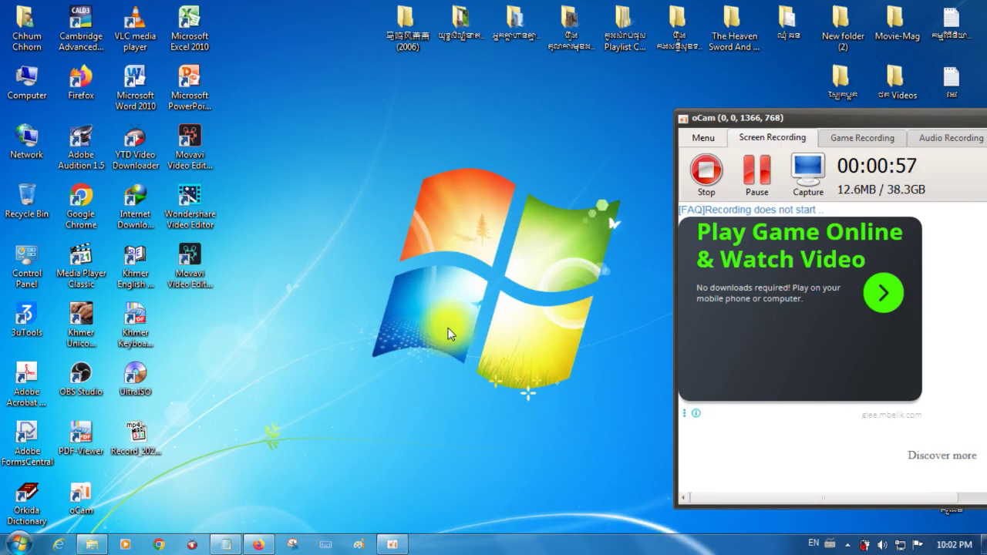
pyautogui.rightClick(367, 128)
pyautogui.click(408, 162)
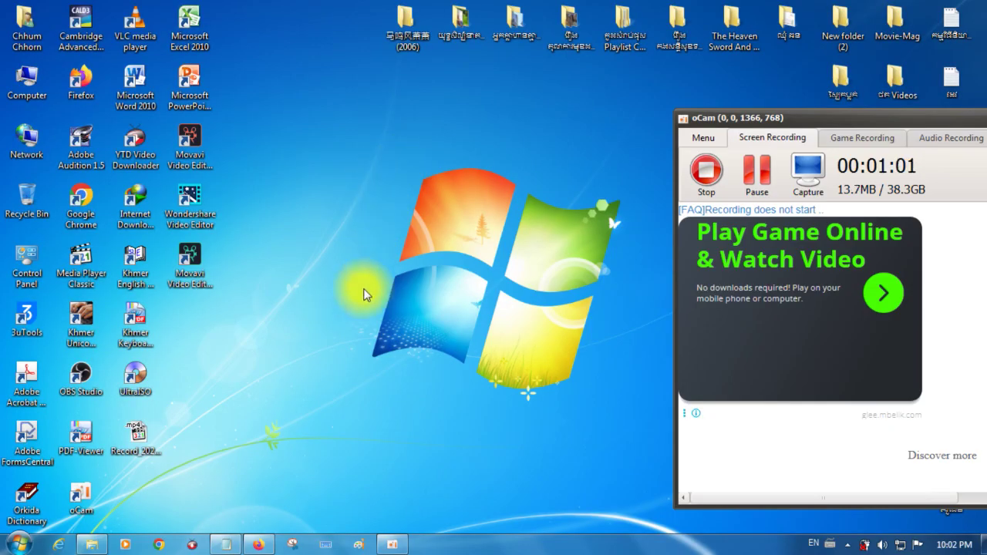
pyautogui.rightClick(331, 146)
pyautogui.click(359, 188)
pyautogui.rightClick(345, 119)
pyautogui.click(376, 162)
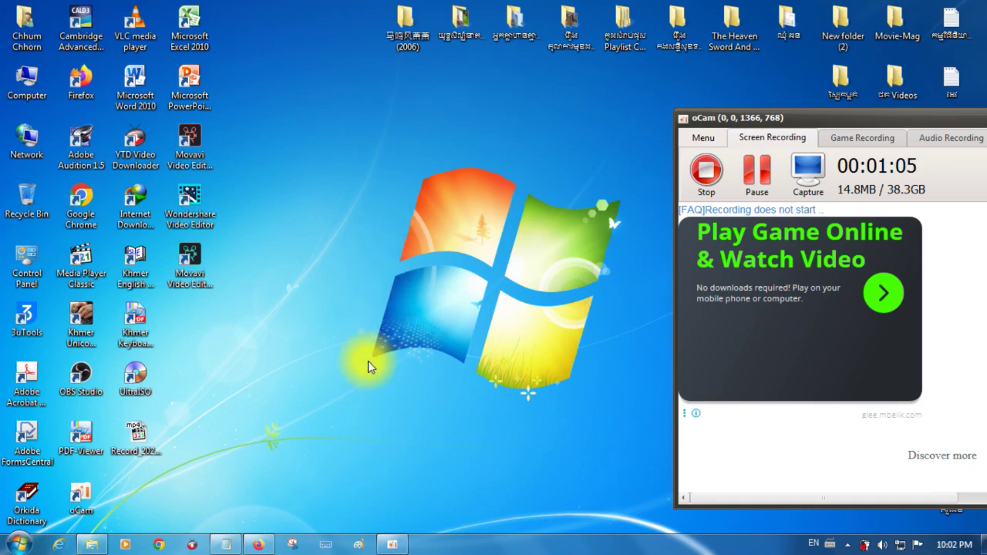
pyautogui.rightClick(363, 156)
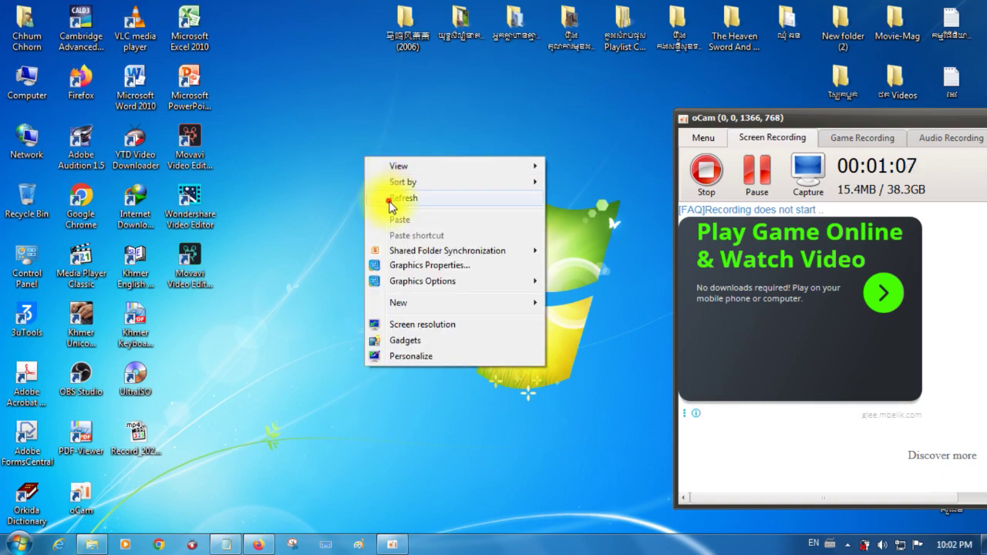
pyautogui.click(390, 194)
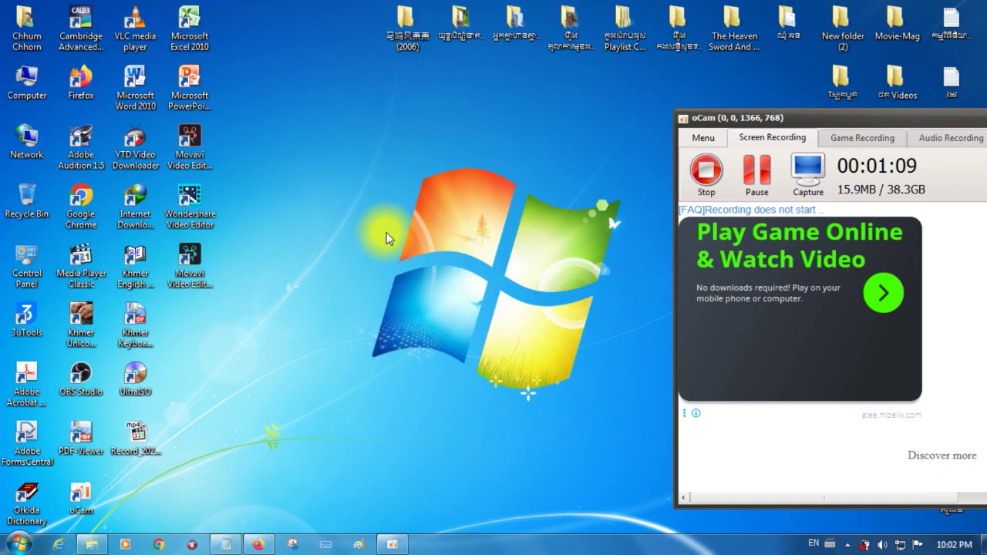
# Copy the line "Doanload Driver lenovo t430" from the open Notepad note, and minimize the note
pyautogui.click(236, 544)
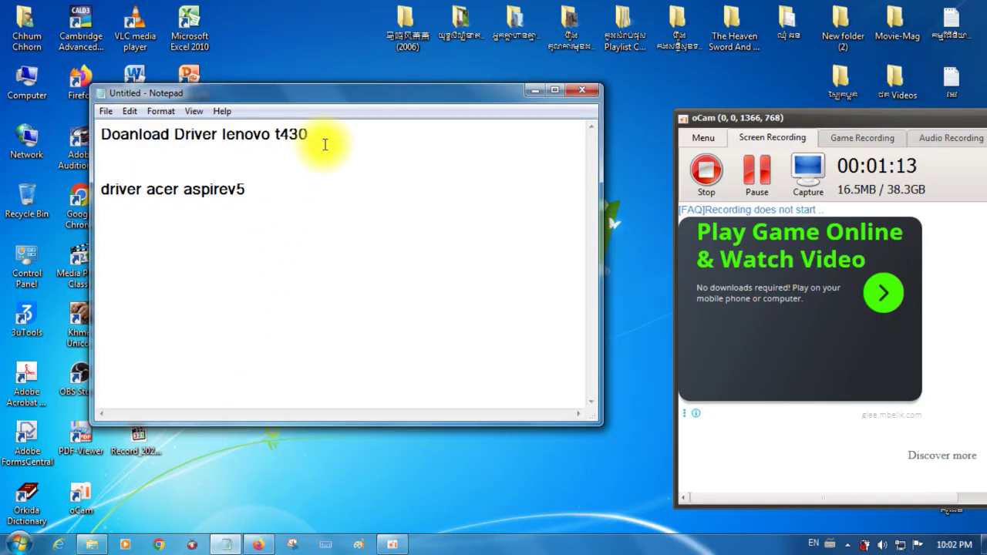
pyautogui.moveTo(325, 137); pyautogui.dragTo(106, 137)
pyautogui.rightClick(178, 133)
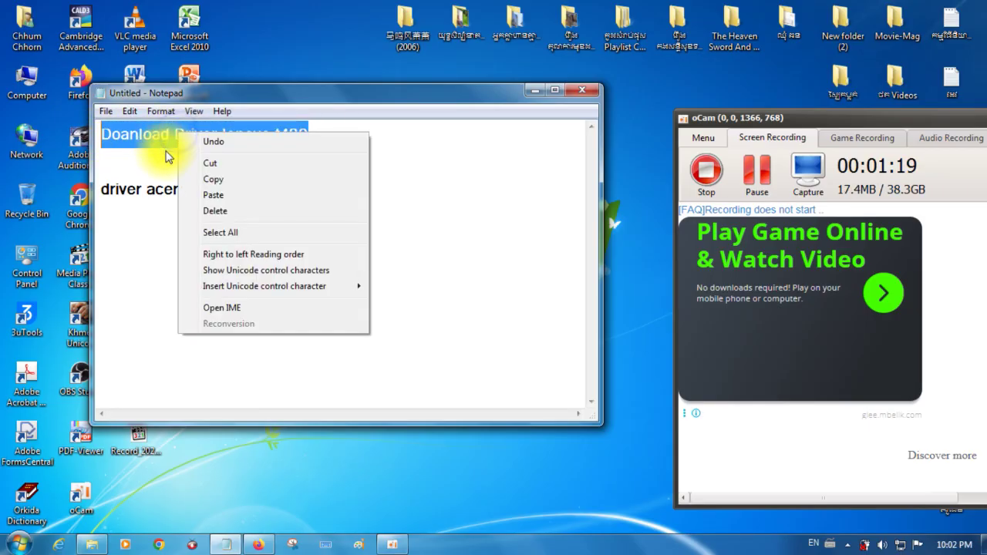
pyautogui.click(219, 179)
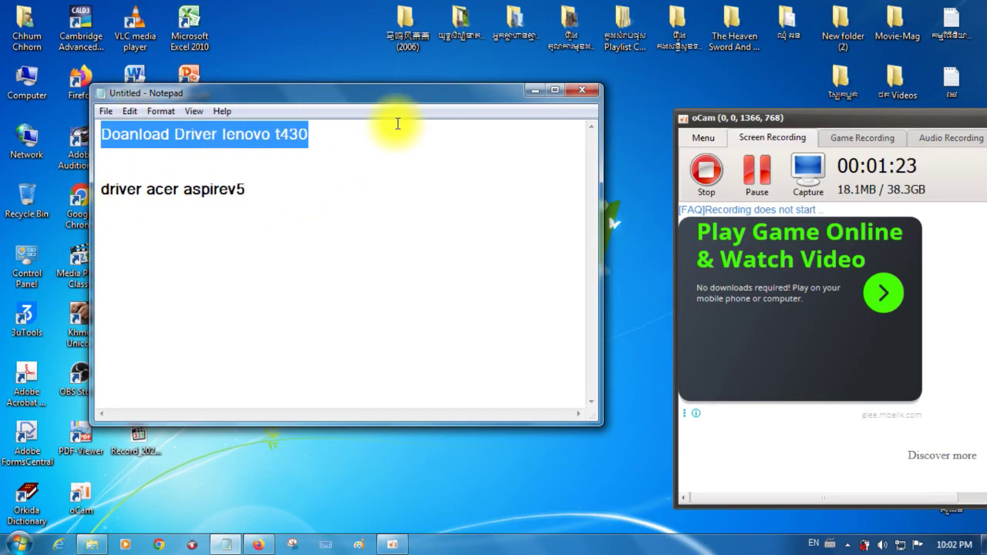
pyautogui.moveTo(411, 96); pyautogui.dragTo(441, 101)
pyautogui.click(563, 96)
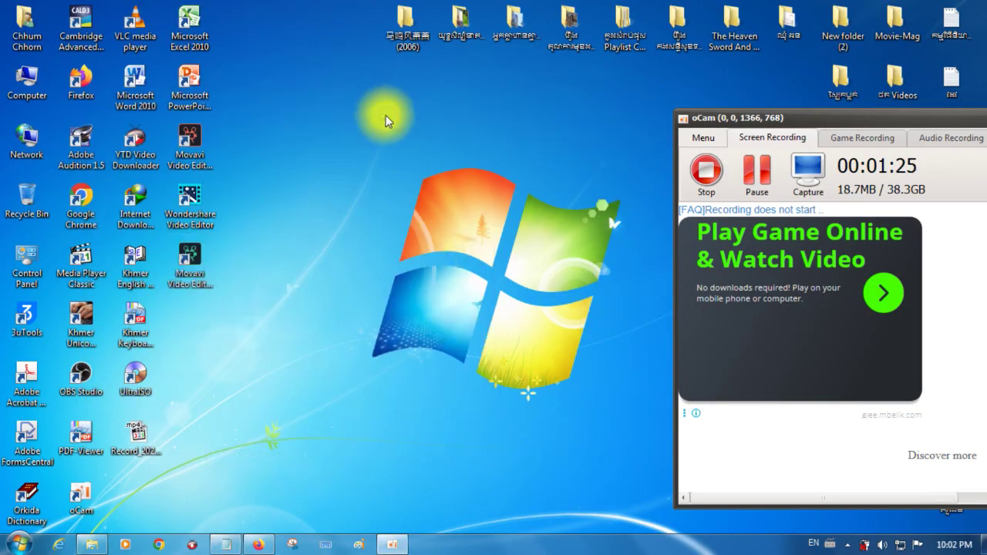
pyautogui.rightClick(386, 111)
pyautogui.click(414, 154)
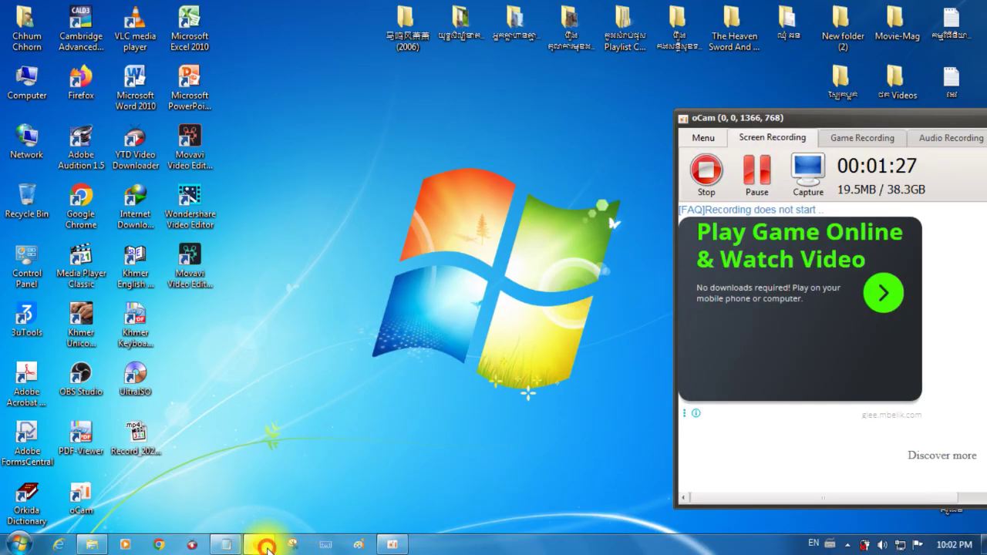
# Switch to Firefox and search Google for the copied text "Doanload Driver lenovo t430"
pyautogui.click(265, 546)
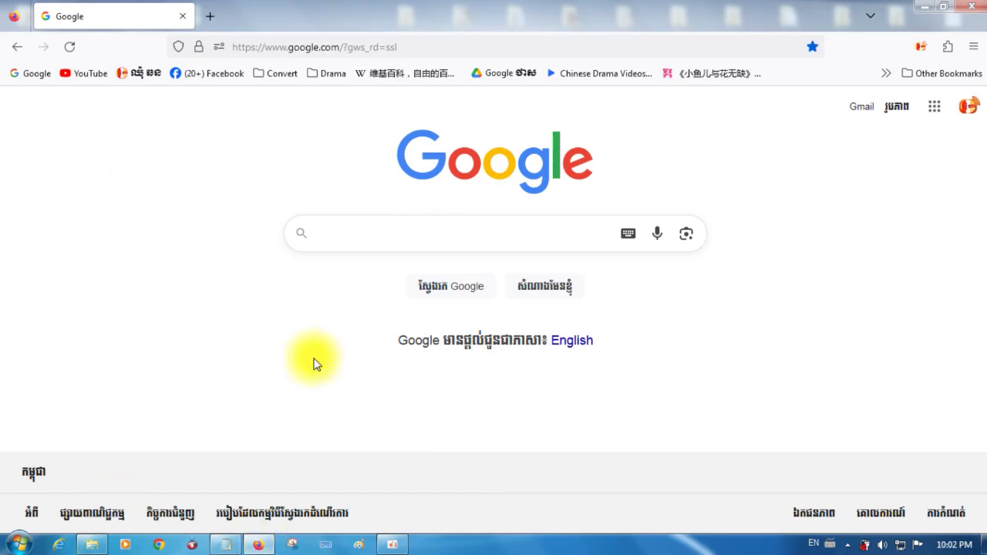
pyautogui.click(356, 231)
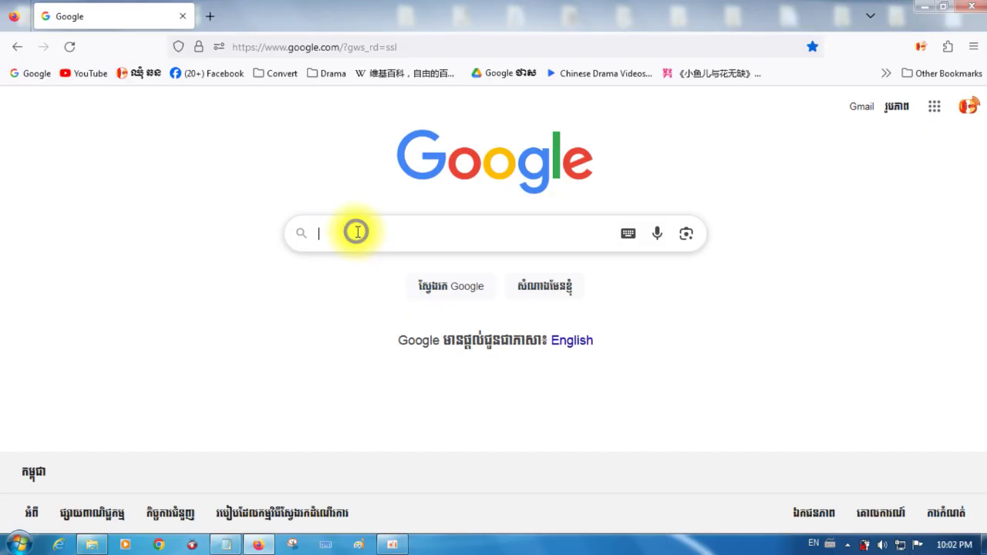
pyautogui.rightClick(367, 234)
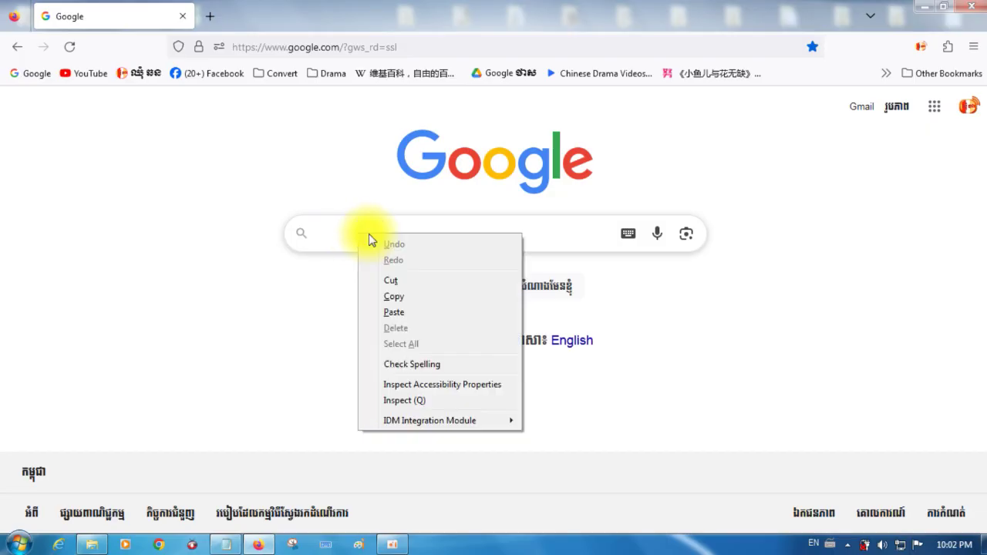
pyautogui.click(395, 308)
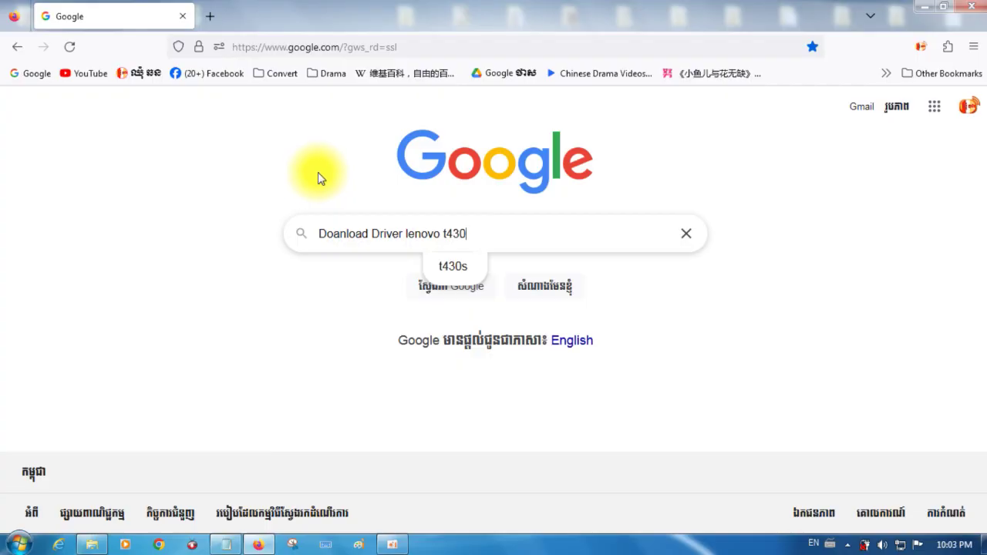
pyautogui.click(275, 172)
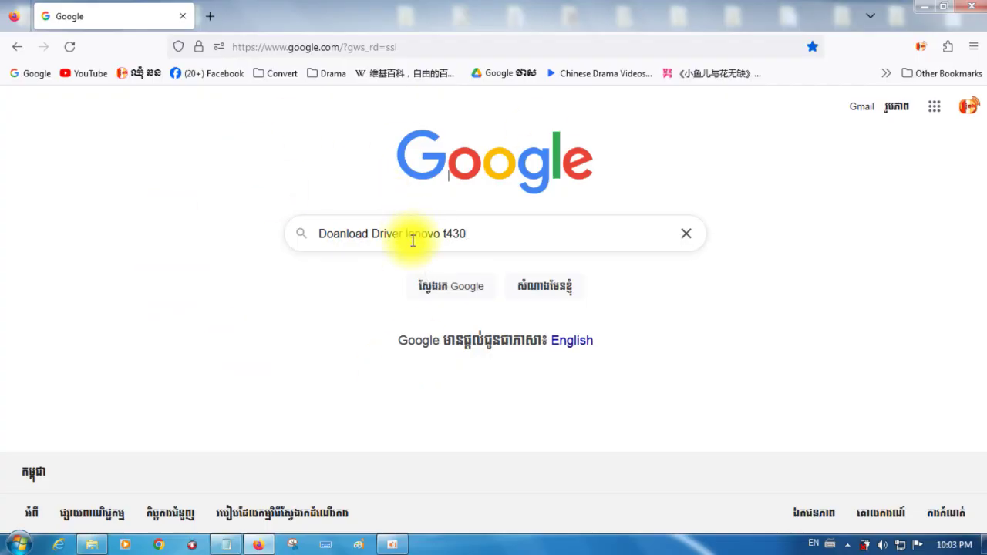
pyautogui.click(504, 238)
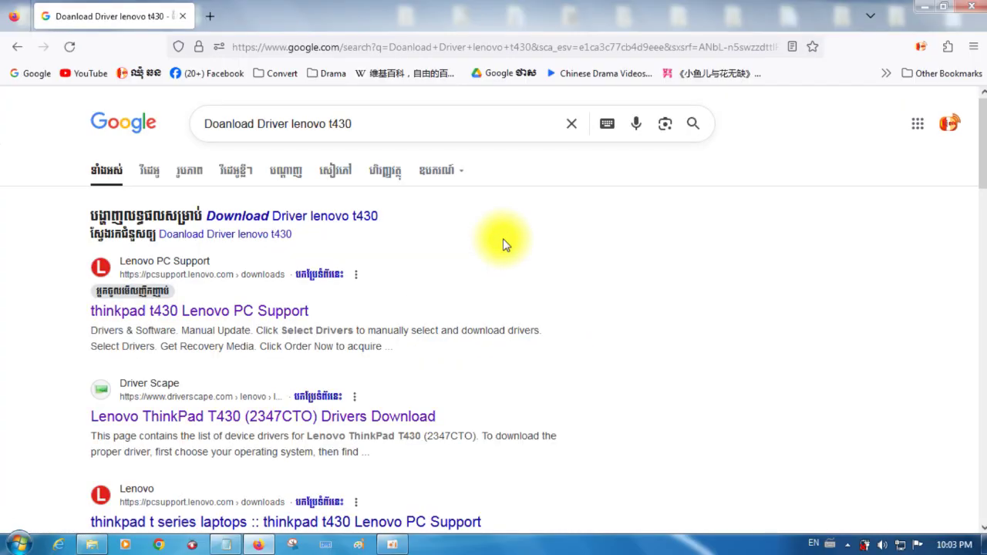
# Look through the search results and open Driver Scape's "Lenovo ThinkPad T430 (2347CTO) Drivers Download" page
pyautogui.scroll(-2, 504, 241)
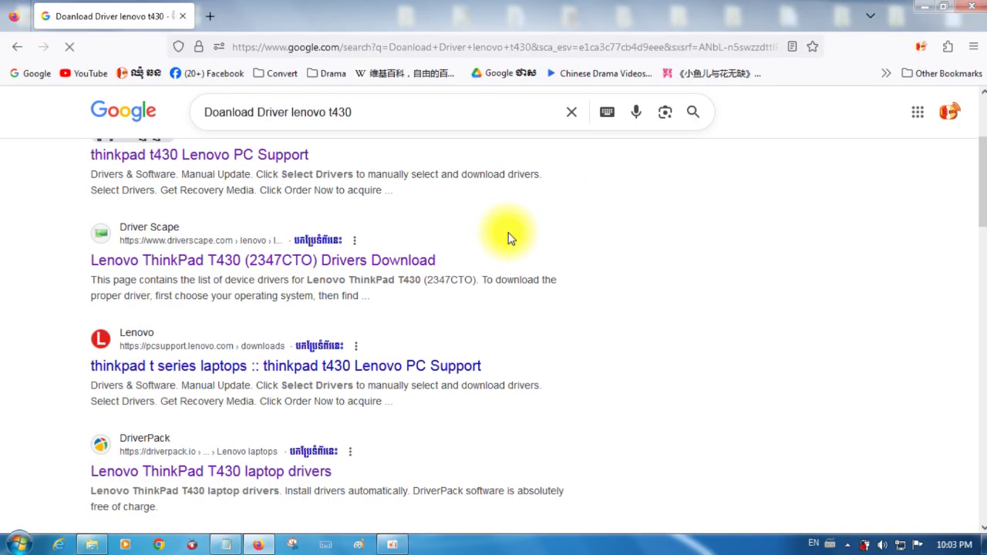
pyautogui.scroll(-3, 497, 262)
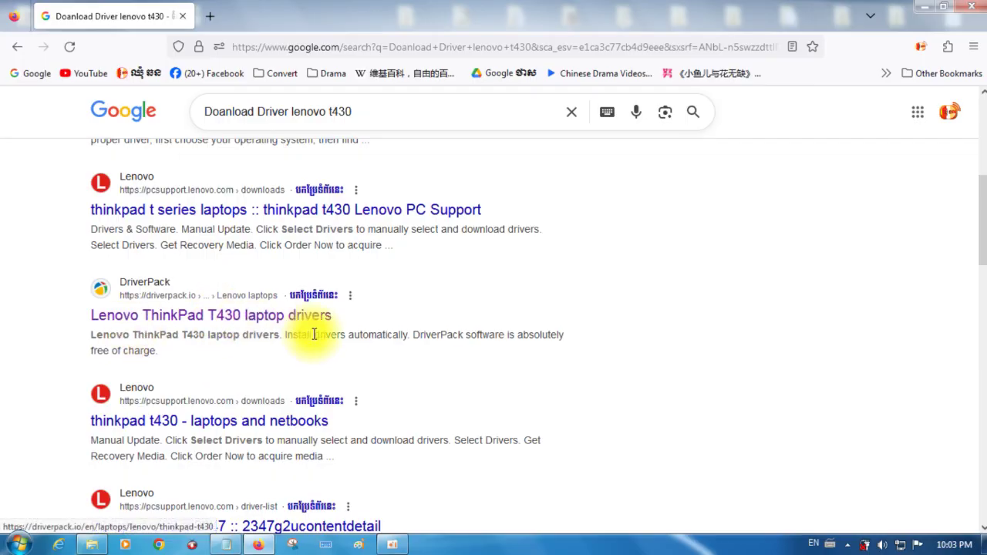
pyautogui.scroll(5, 179, 334)
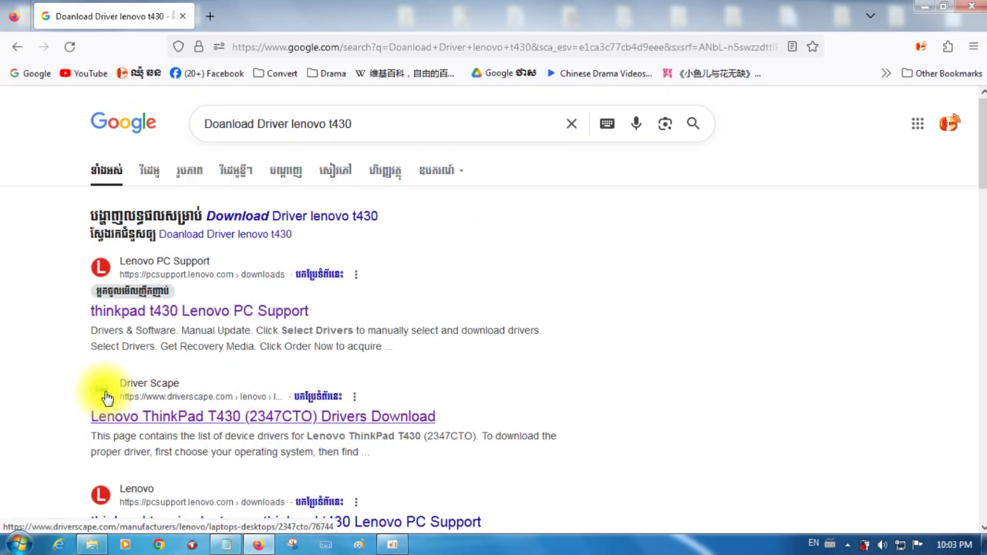
pyautogui.scroll(-2, 365, 402)
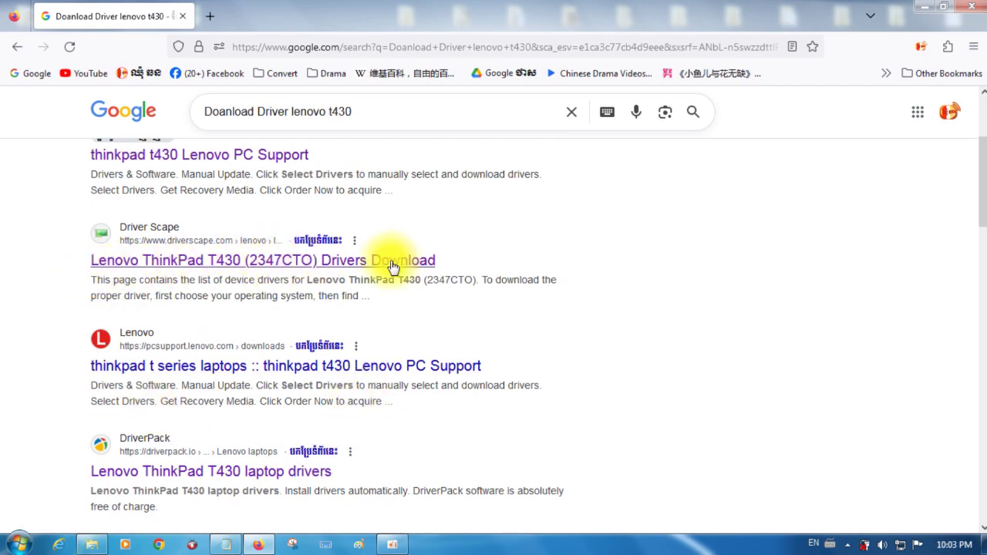
pyautogui.scroll(-2, 132, 285)
pyautogui.scroll(2, 132, 285)
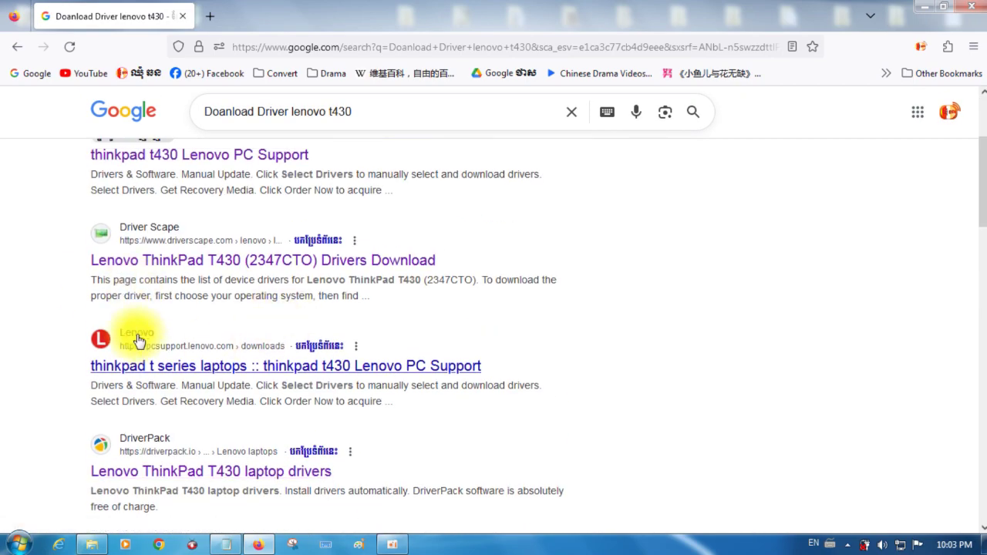
pyautogui.scroll(2, 165, 262)
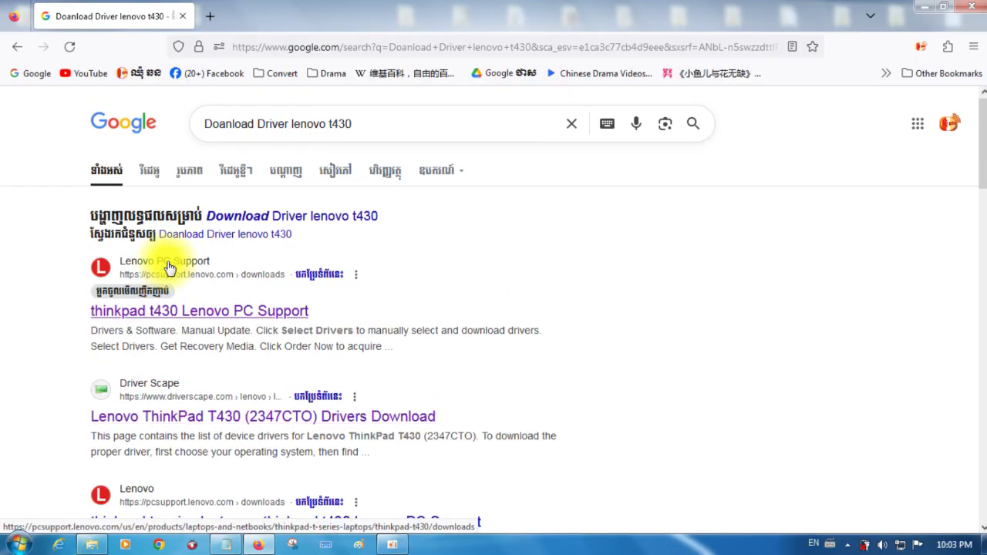
pyautogui.scroll(-2, 168, 268)
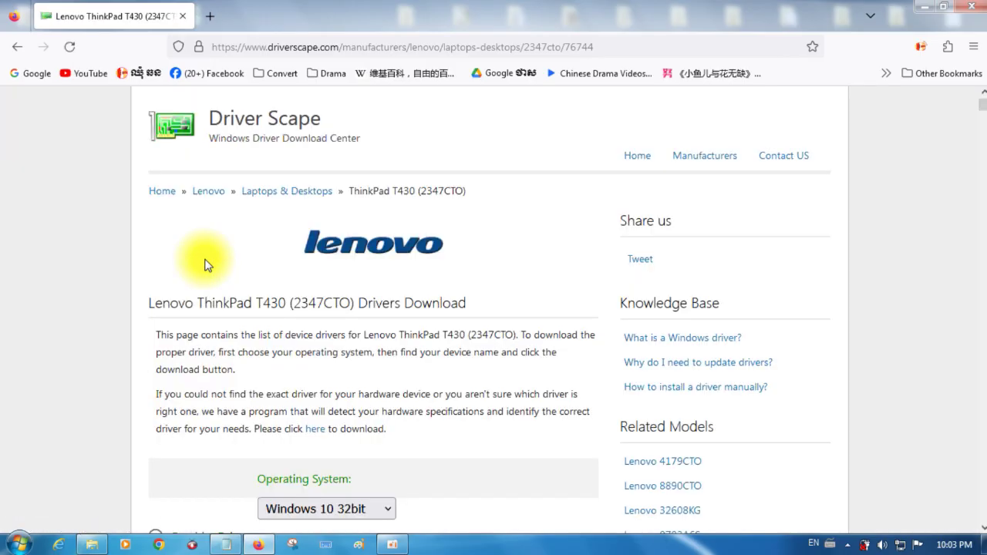
# Set the operating system to Windows 7 64bit on the driver page and look over the graphics drivers
pyautogui.scroll(-4, 219, 265)
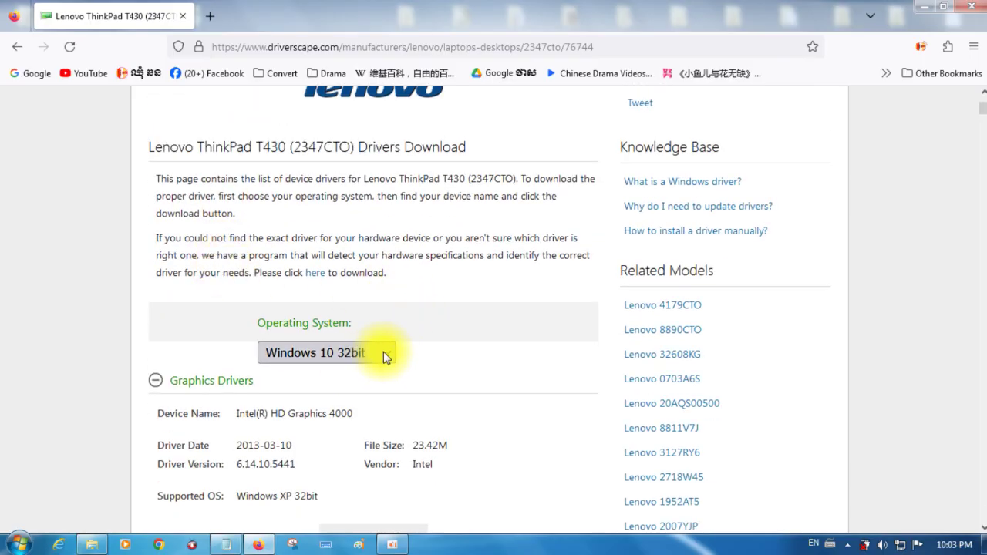
pyautogui.click(384, 353)
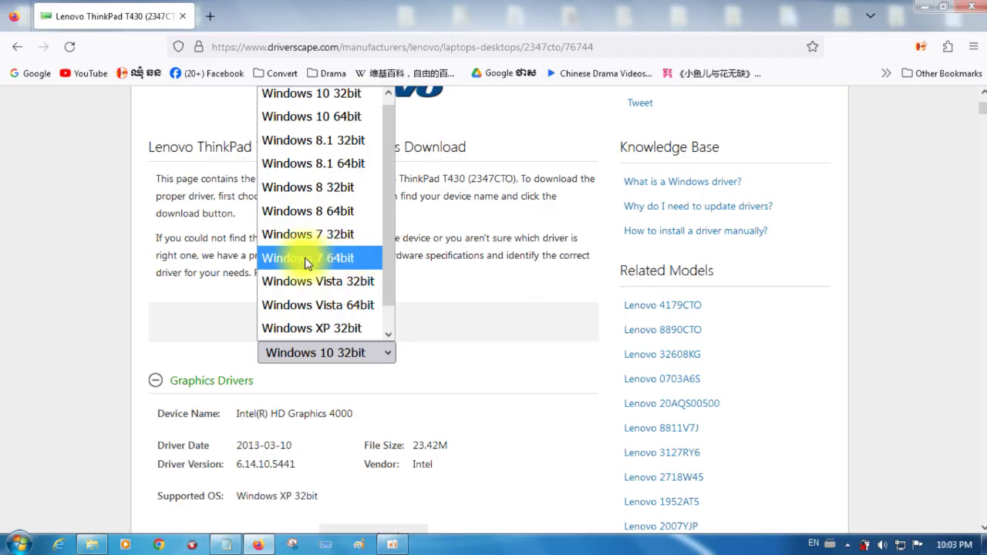
pyautogui.click(349, 264)
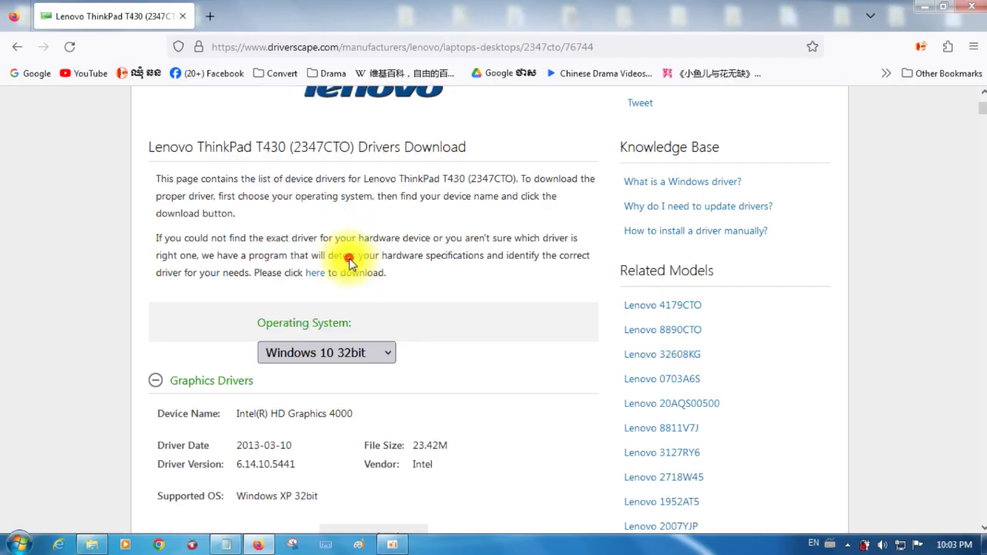
pyautogui.click(388, 352)
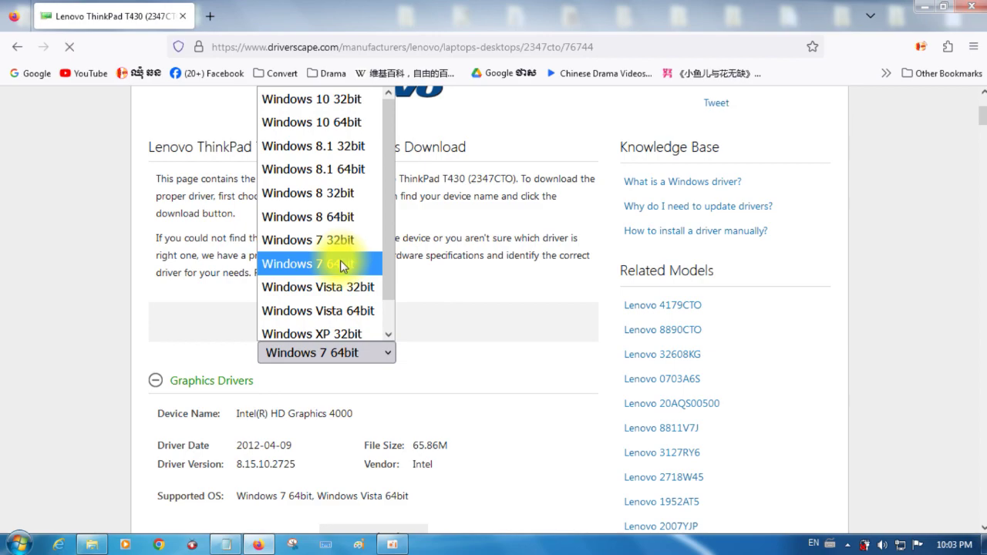
pyautogui.click(340, 263)
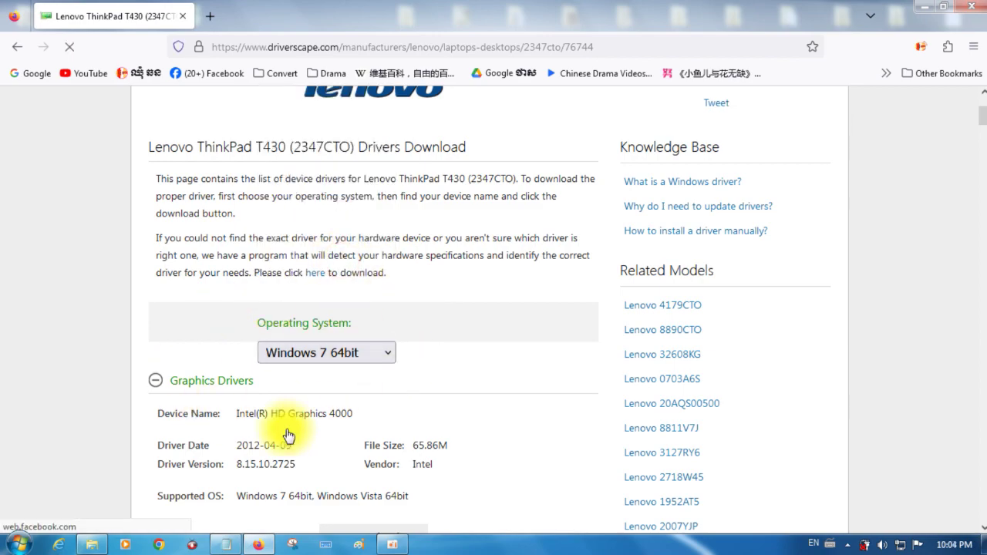
pyautogui.scroll(-4, 344, 310)
pyautogui.scroll(2, 257, 248)
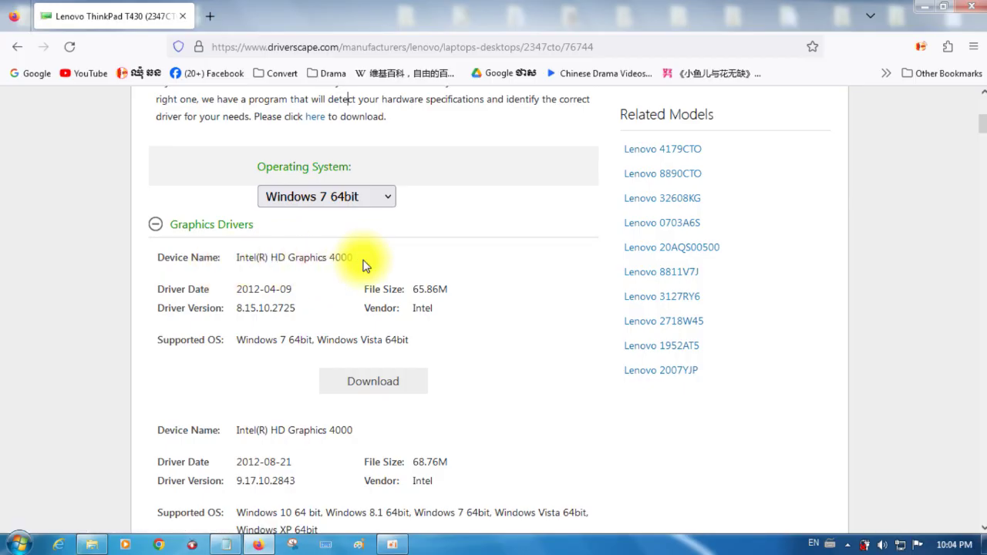
# Examine the Intel(R) HD Graphics 4000 and NVIDIA NVS 5400M driver entries, including their versions and supported operating systems
pyautogui.scroll(-2, 323, 282)
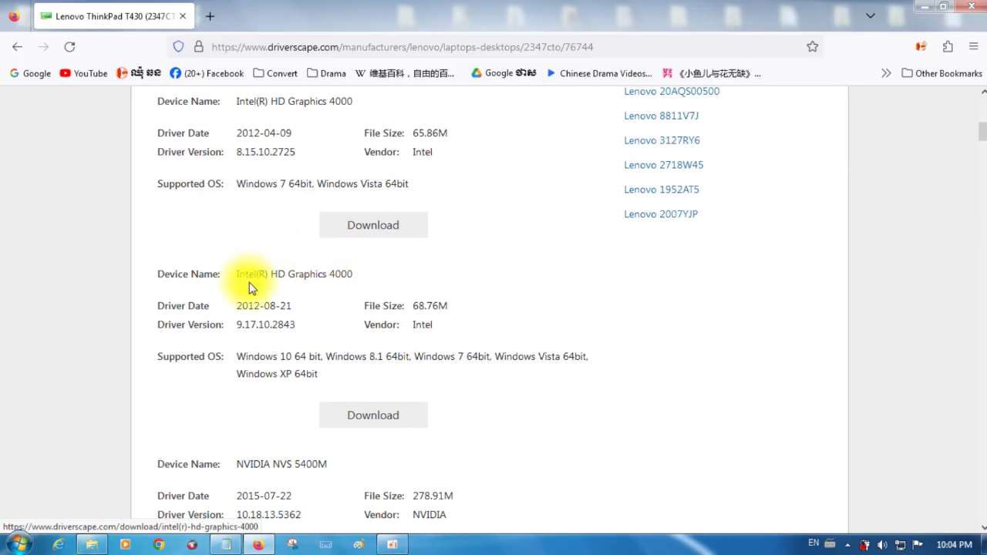
pyautogui.scroll(2, 441, 434)
pyautogui.scroll(-8, 386, 378)
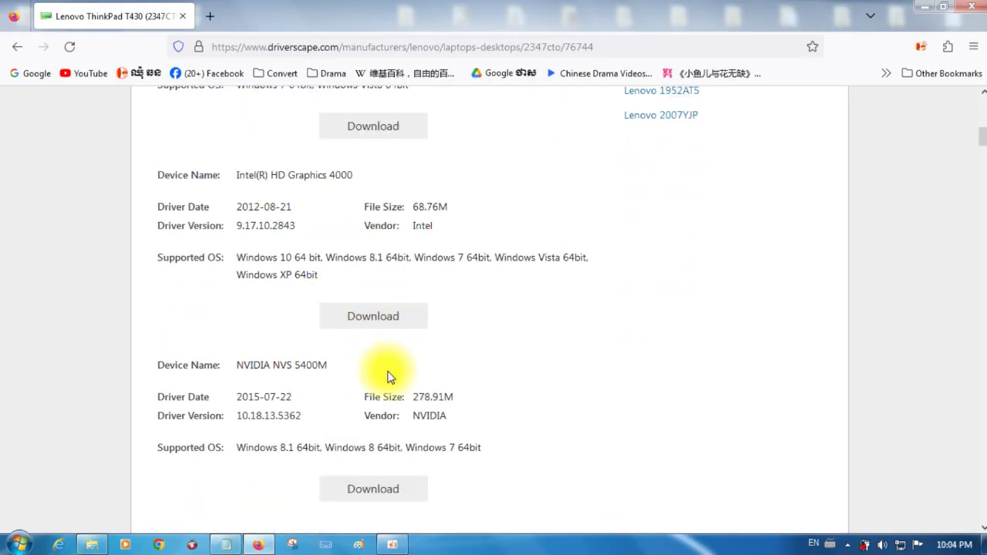
pyautogui.moveTo(984, 193); pyautogui.dragTo(976, 132)
pyautogui.scroll(4, 633, 242)
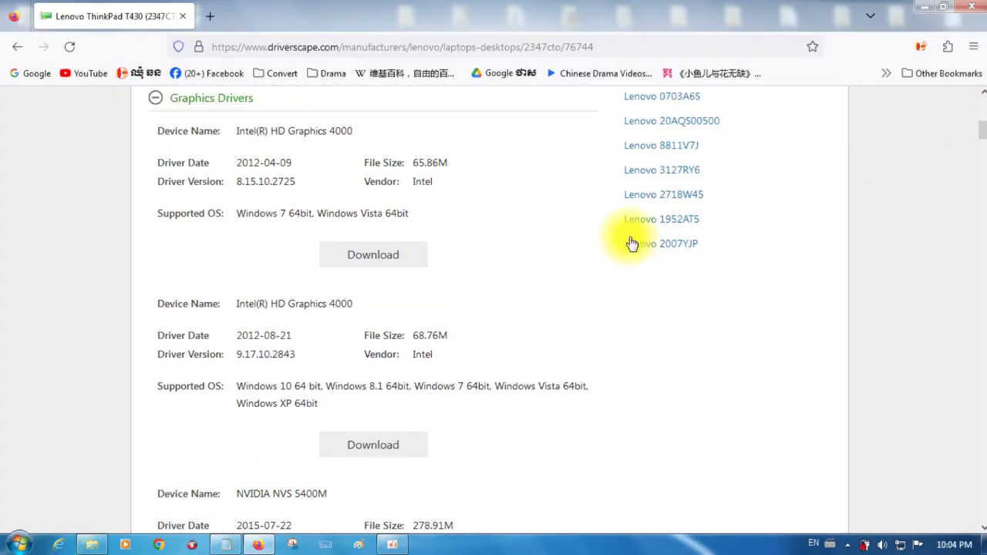
pyautogui.scroll(-4, 441, 301)
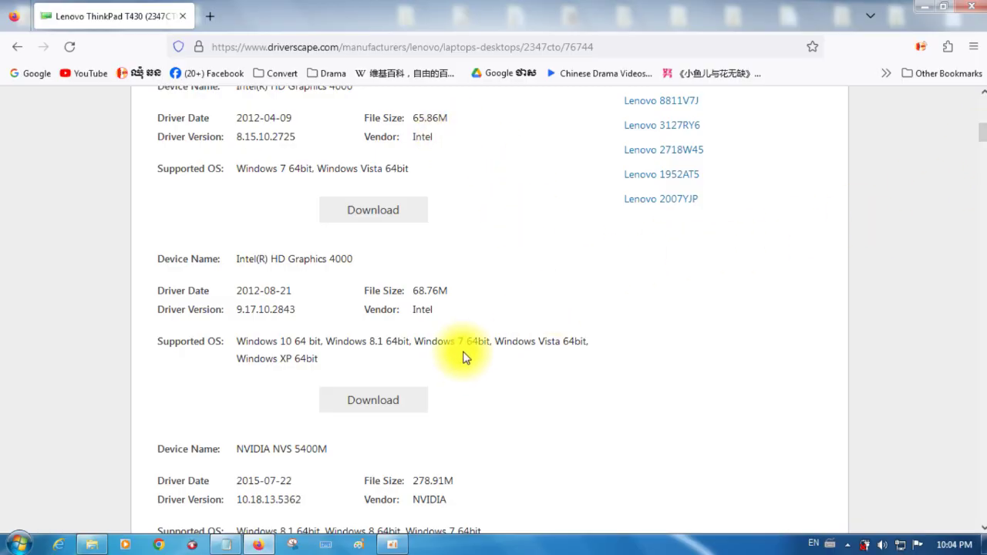
pyautogui.scroll(-2, 466, 354)
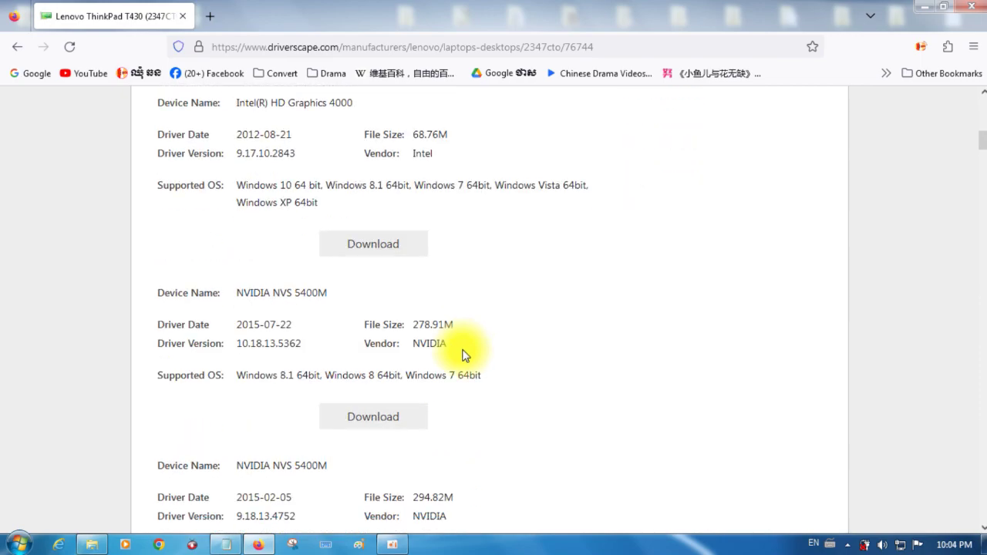
pyautogui.scroll(1, 256, 249)
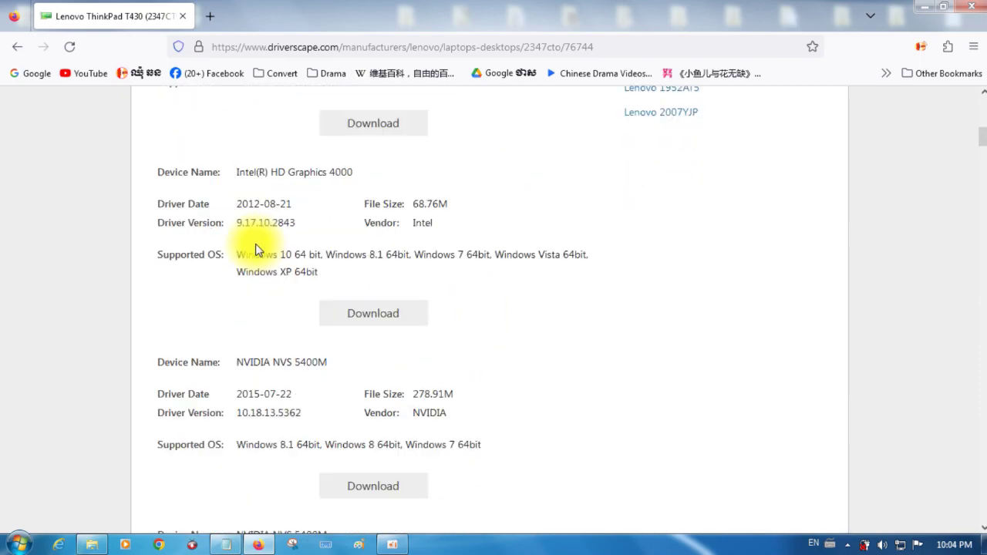
pyautogui.scroll(1, 256, 249)
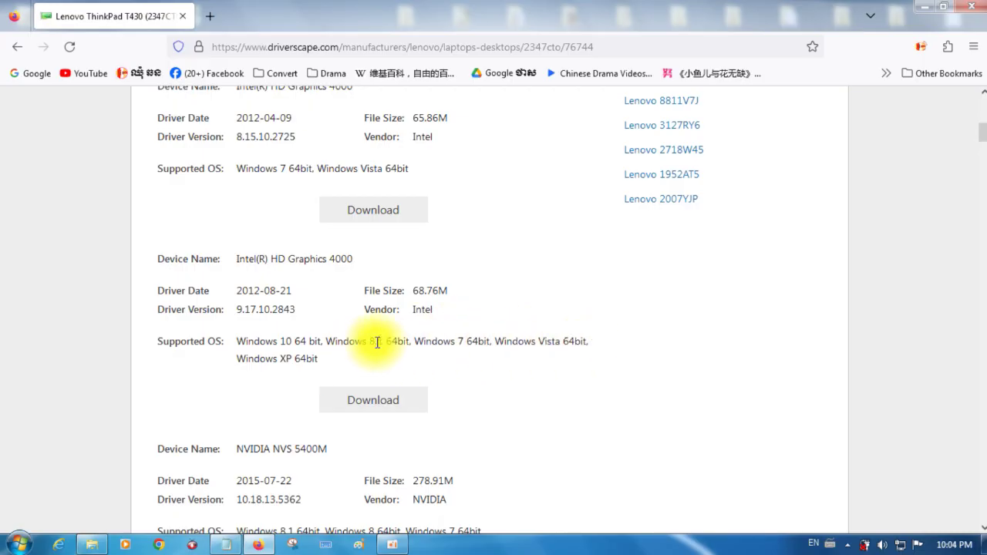
pyautogui.scroll(2, 403, 339)
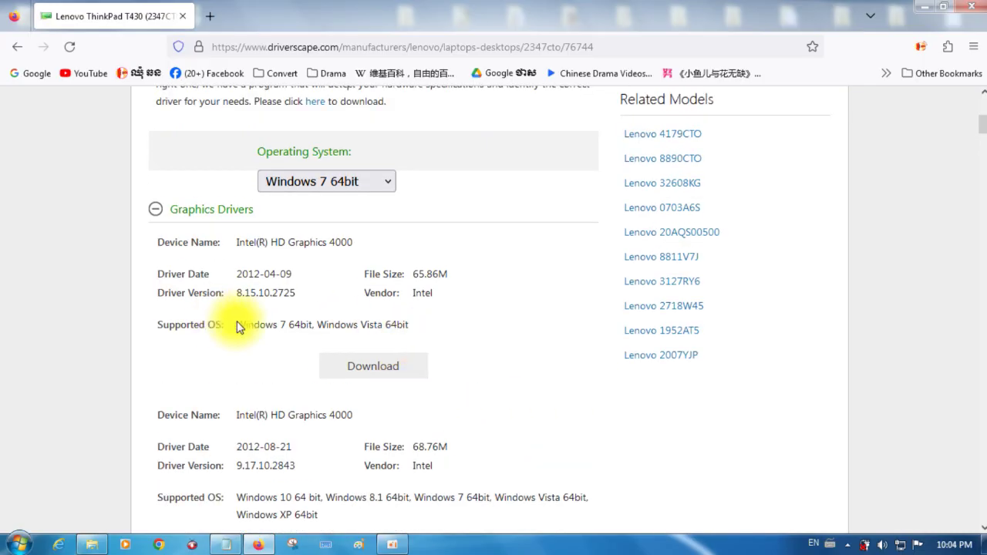
pyautogui.scroll(-2, 379, 323)
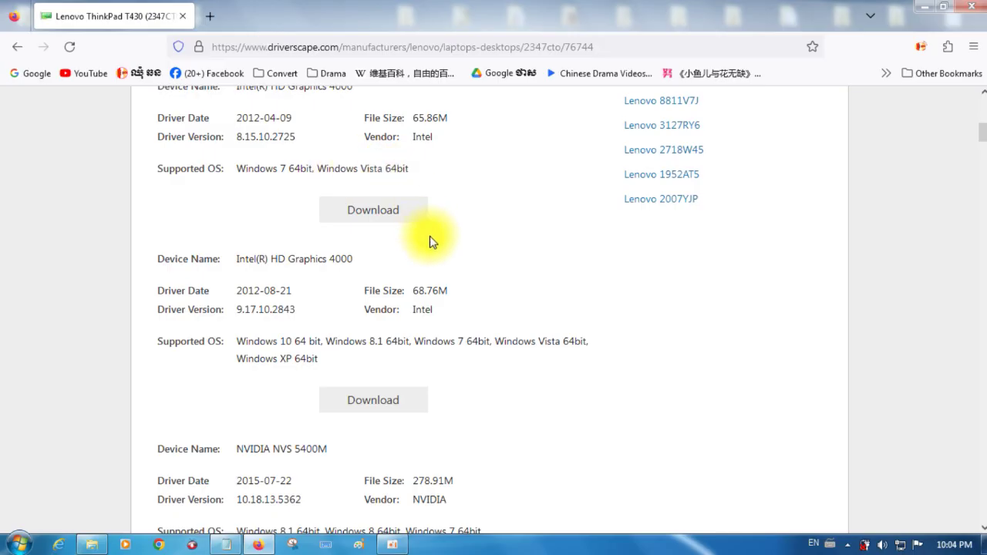
pyautogui.scroll(-2, 432, 262)
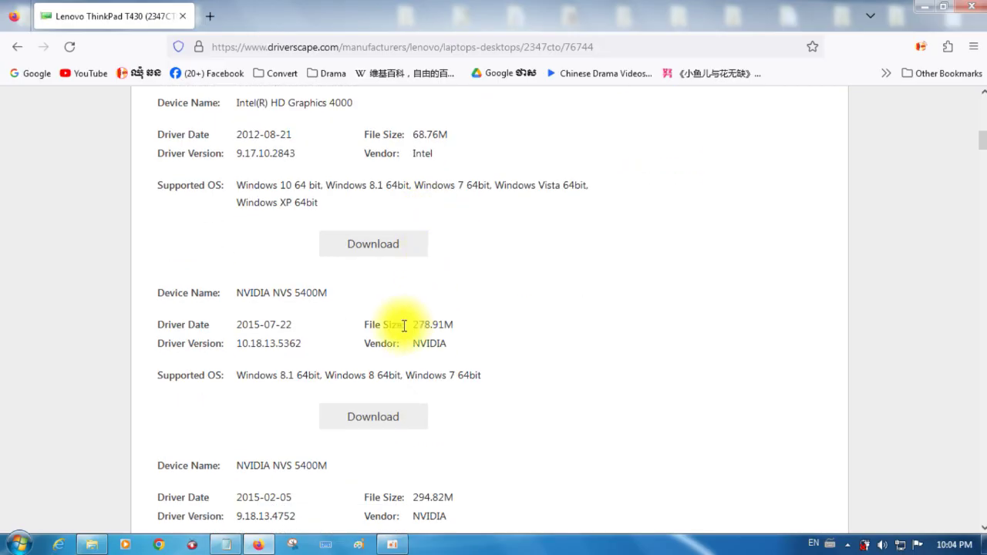
# Look through the Network & Wireless Drivers section, dismissing the Windows color scheme prompt without changing the scheme
pyautogui.scroll(-7, 312, 285)
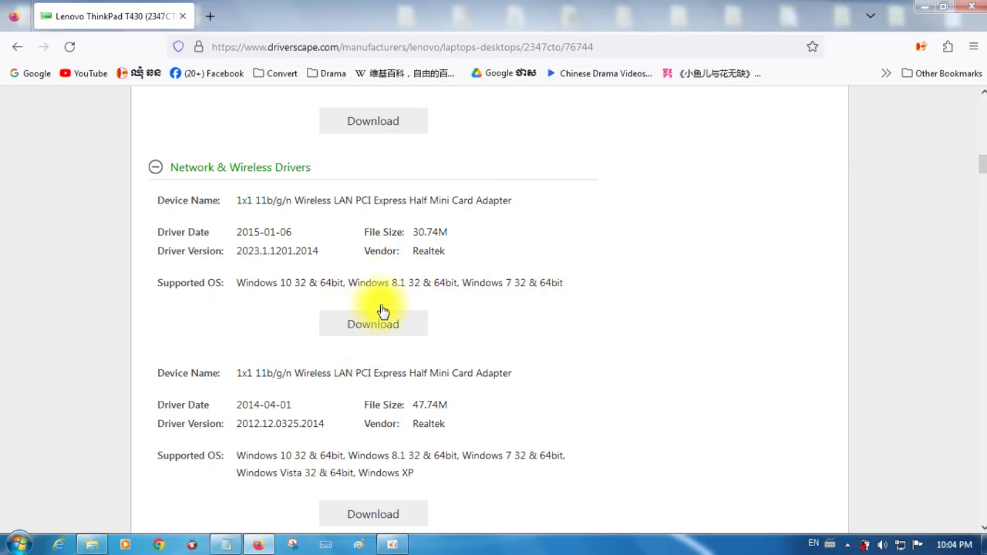
pyautogui.scroll(-3, 390, 335)
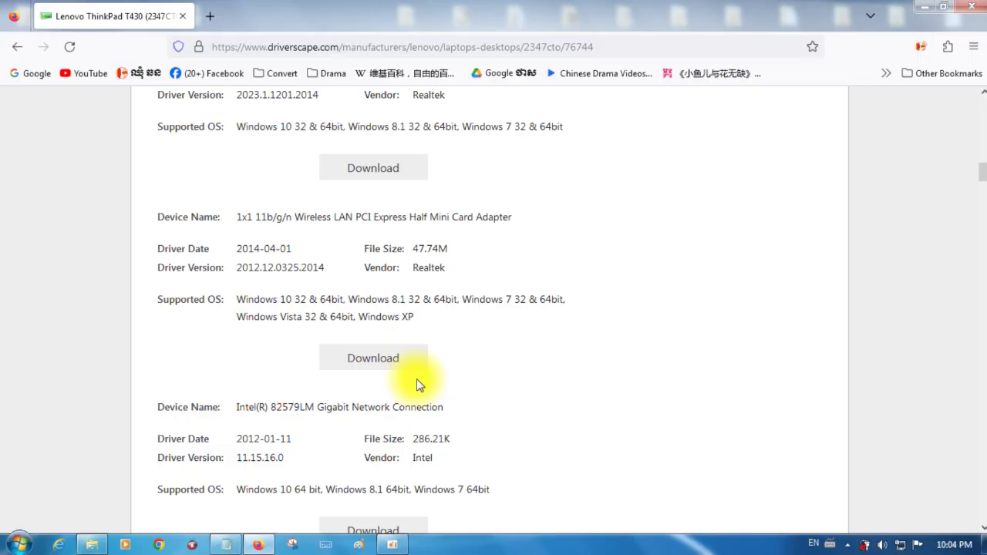
pyautogui.scroll(-3, 416, 379)
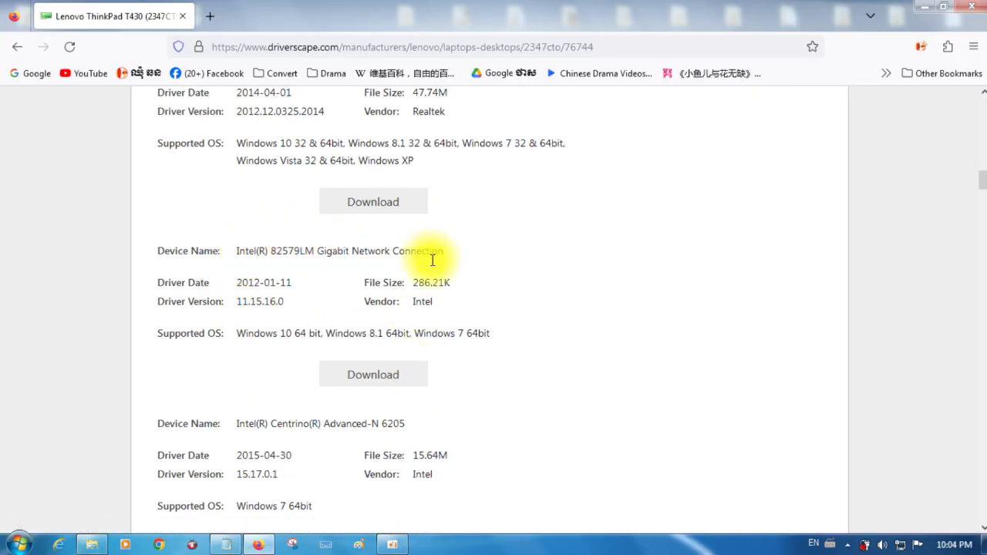
pyautogui.scroll(-3, 416, 270)
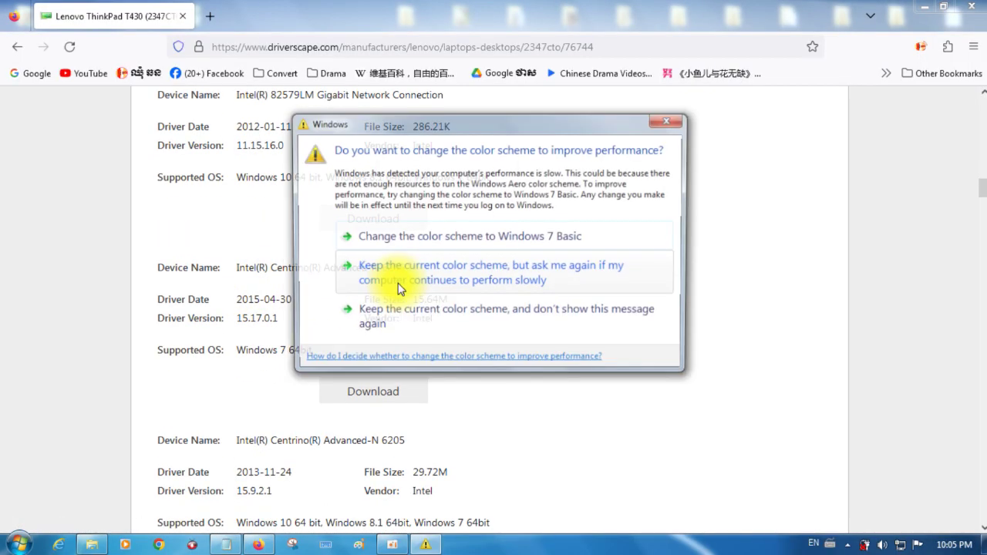
pyautogui.click(664, 118)
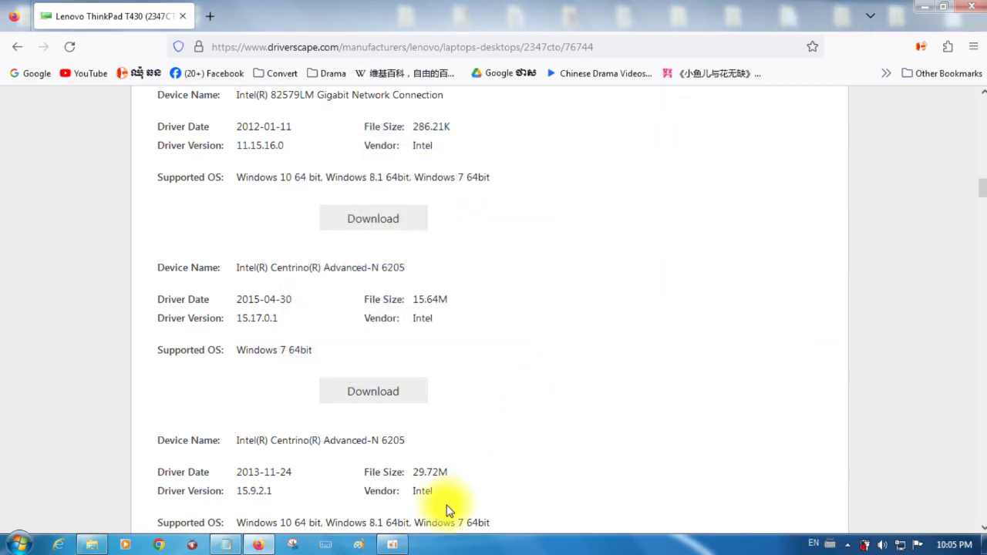
pyautogui.click(261, 544)
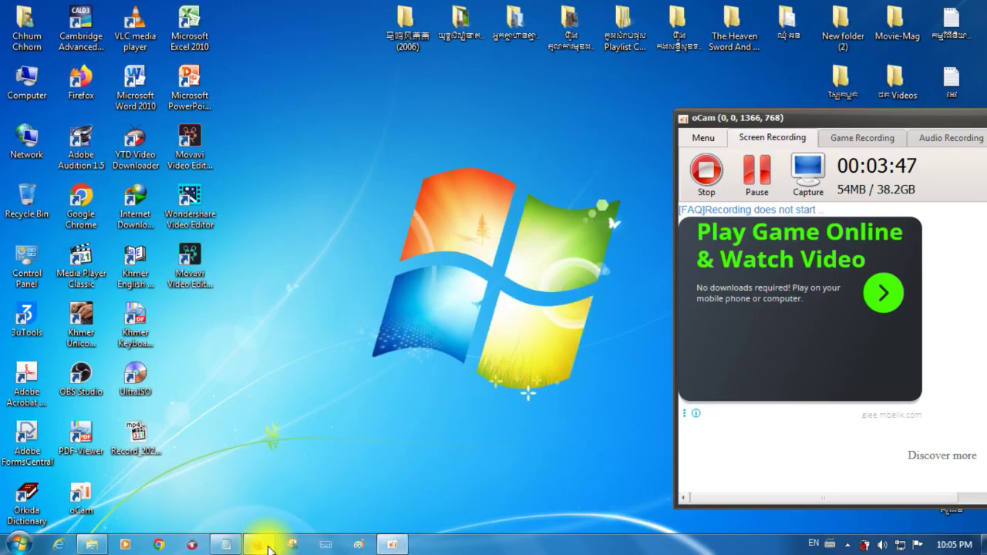
pyautogui.click(262, 546)
pyautogui.scroll(-3, 377, 395)
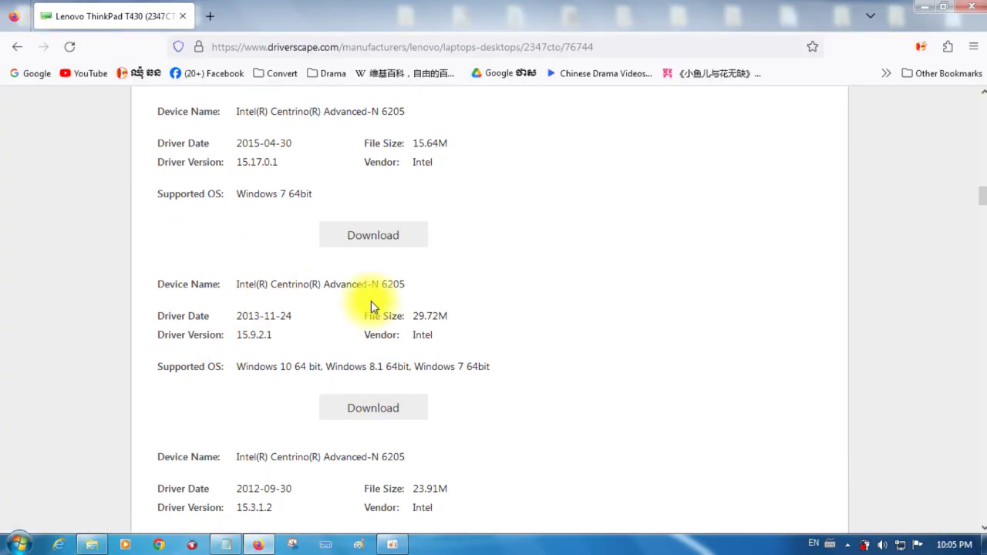
pyautogui.scroll(-3, 371, 306)
pyautogui.scroll(-3, 386, 316)
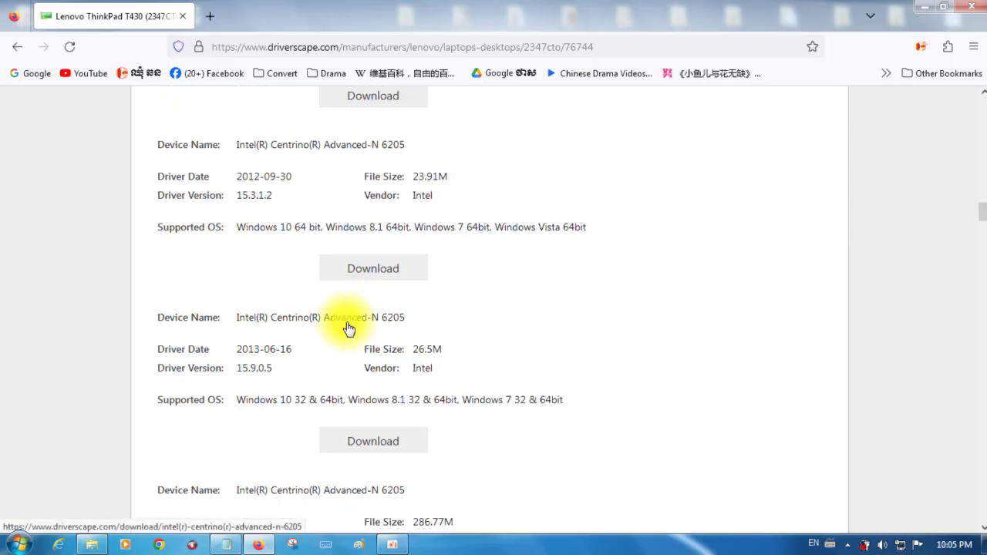
pyautogui.scroll(-5, 355, 177)
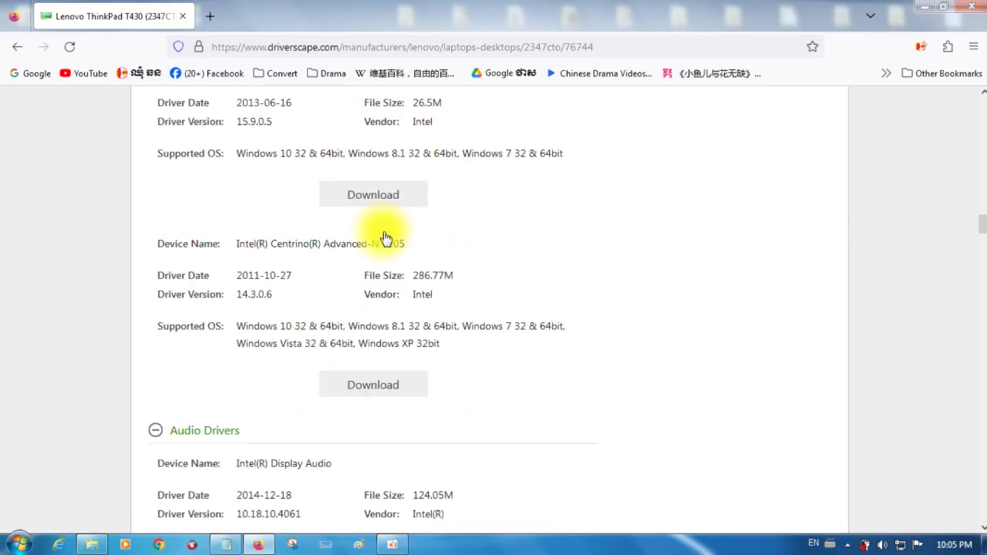
# Look over the Audio, System & Chipset, and Camera & Webcam driver sections of the page
pyautogui.scroll(-6, 370, 249)
pyautogui.scroll(4, 273, 193)
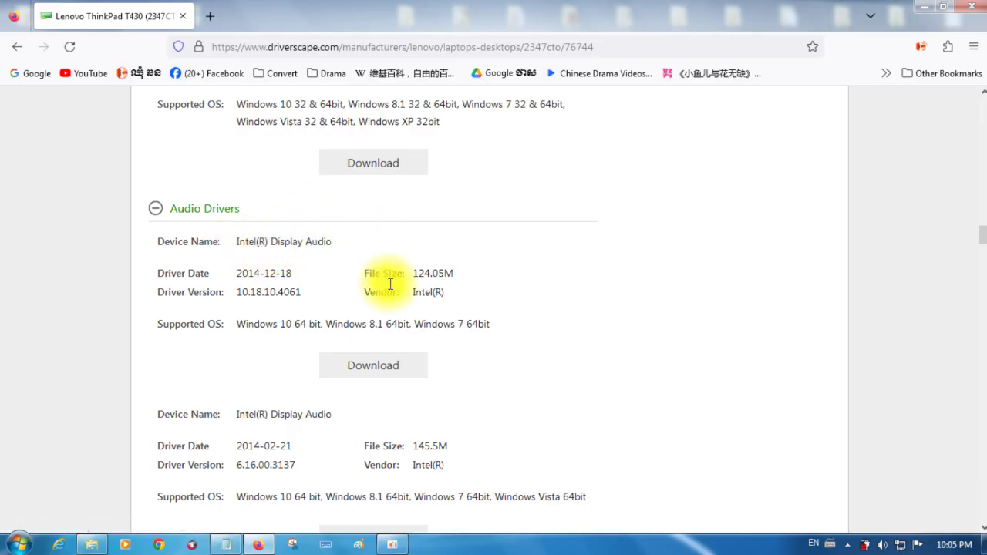
pyautogui.scroll(-3, 398, 332)
pyautogui.scroll(-3, 271, 336)
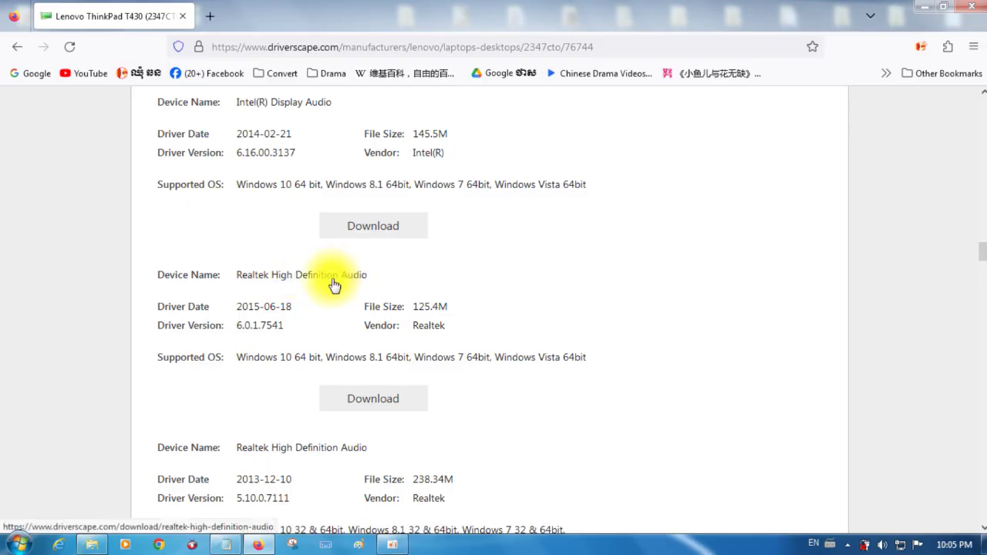
pyautogui.scroll(-9, 333, 289)
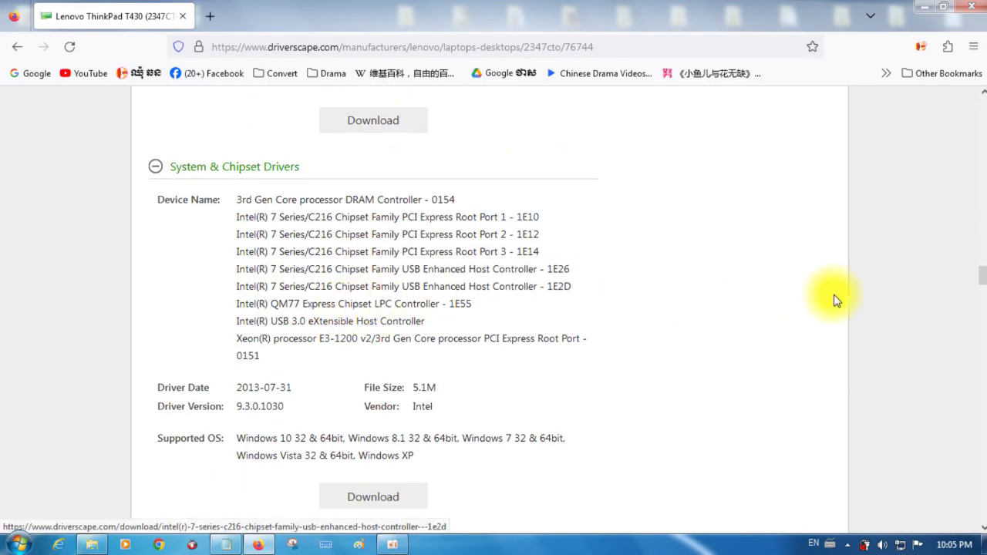
pyautogui.moveTo(981, 273); pyautogui.dragTo(981, 327)
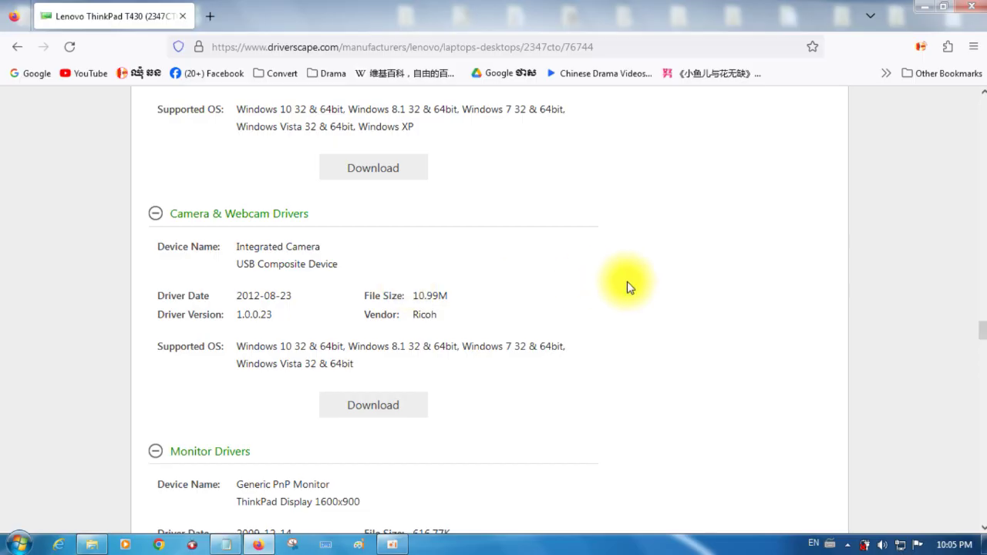
pyautogui.scroll(-4, 628, 289)
pyautogui.scroll(-9, 630, 291)
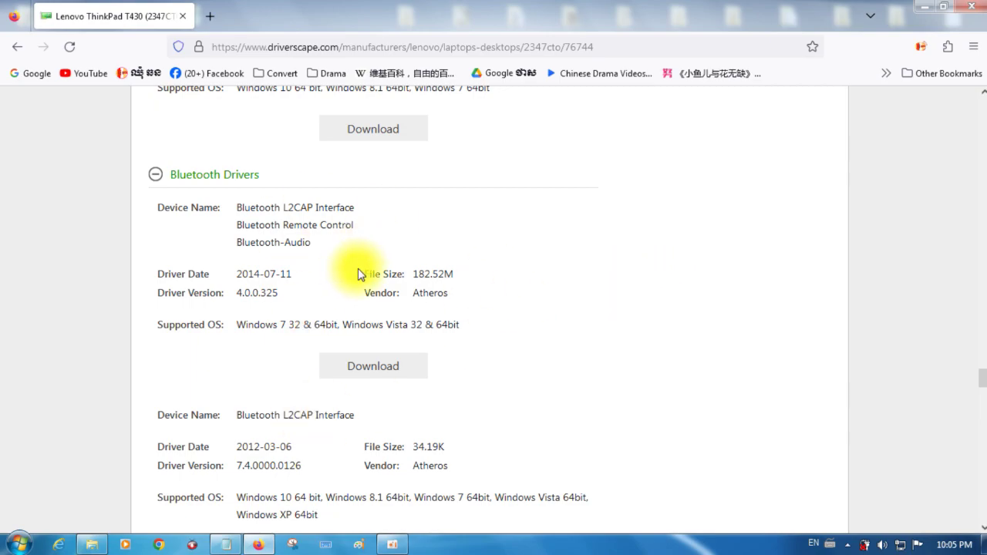
# Examine the Bluetooth, Hard Disk Controller, SCSI & RAID and USB 3.0 driver entries in the rest of the list
pyautogui.scroll(-2, 454, 231)
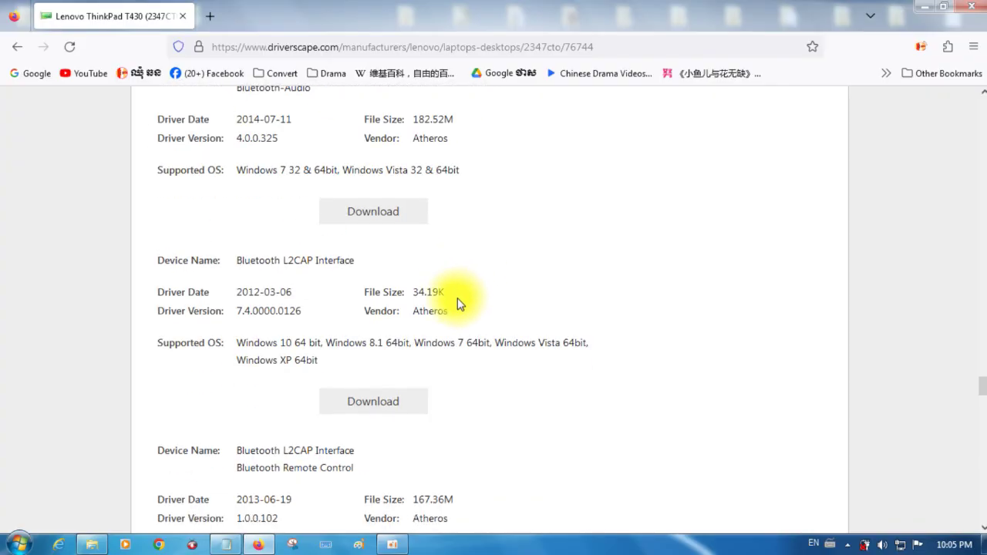
pyautogui.scroll(-2, 443, 324)
pyautogui.scroll(-4, 363, 363)
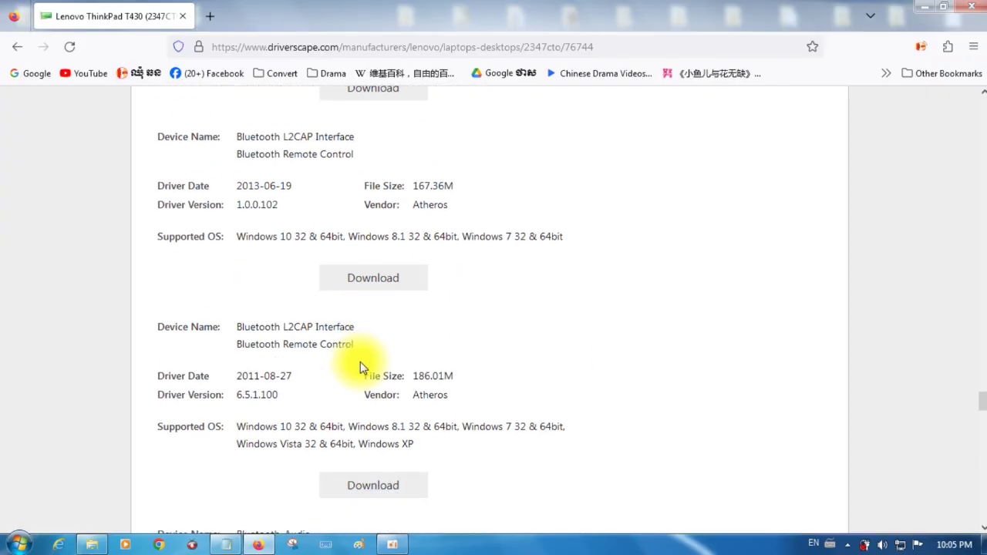
pyautogui.scroll(-4, 365, 371)
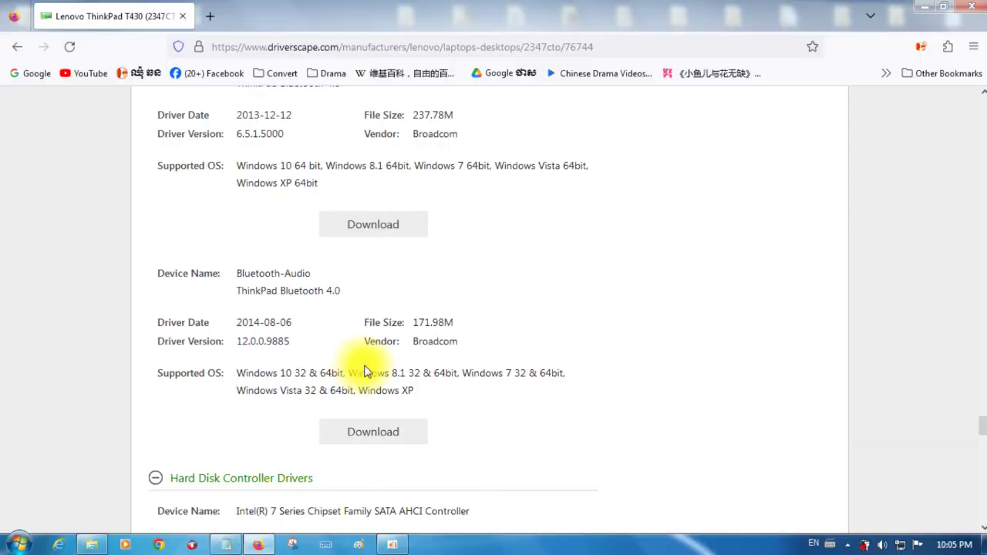
pyautogui.scroll(-2, 365, 372)
pyautogui.scroll(-2, 366, 371)
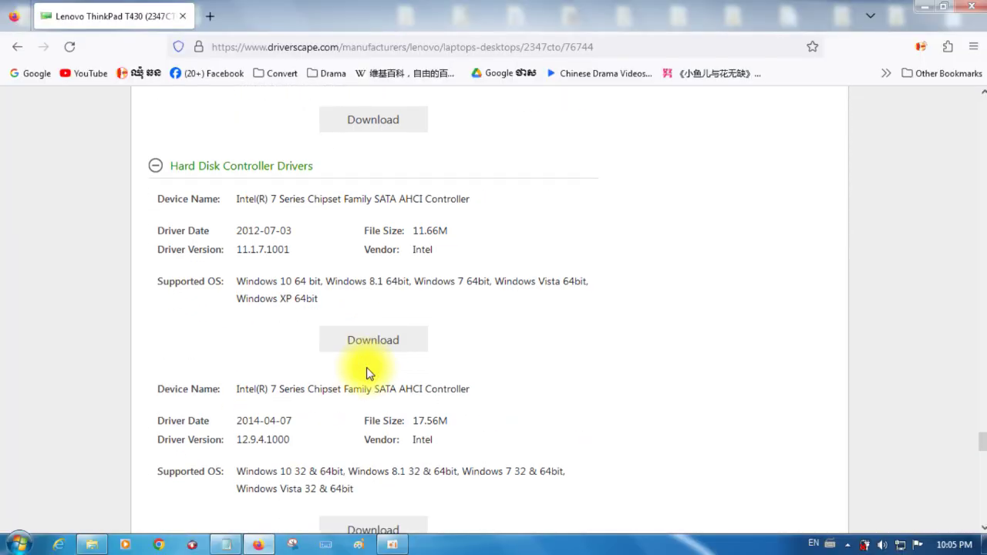
pyautogui.scroll(-5, 439, 416)
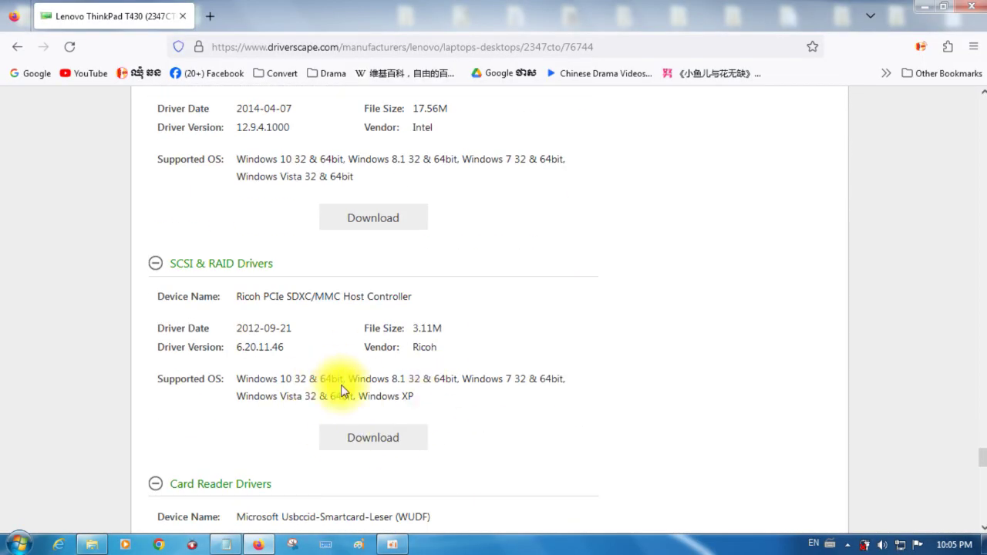
pyautogui.scroll(-4, 331, 387)
pyautogui.click(981, 484)
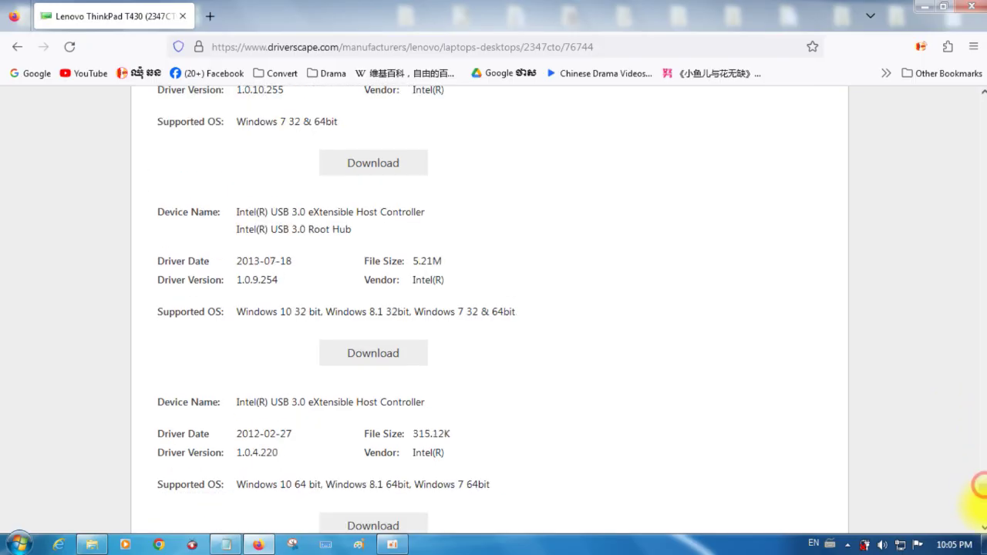
pyautogui.click(981, 254)
pyautogui.click(983, 112)
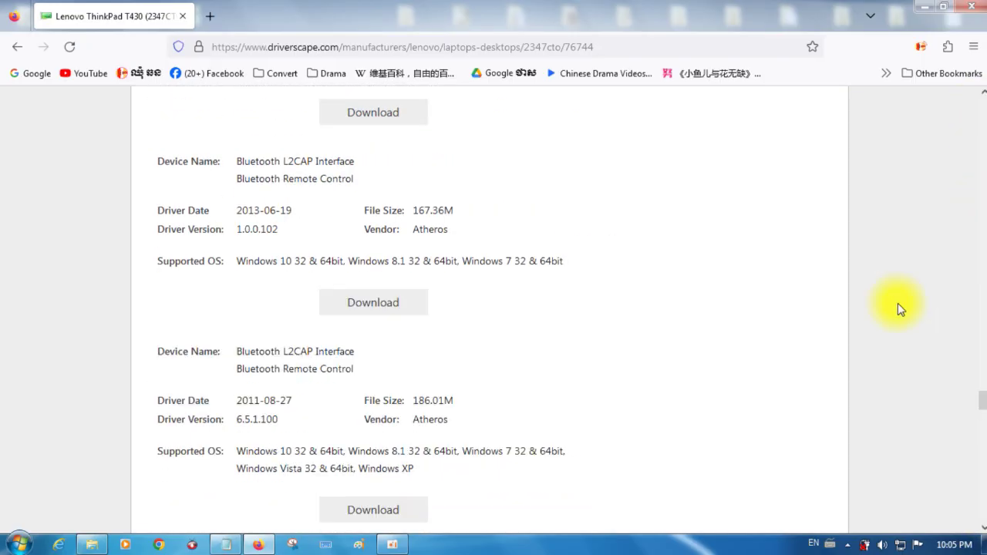
# Return to the Google search results and open the "thinkpad t430 Lenovo PC Support" page to view its driver update options
pyautogui.click(15, 48)
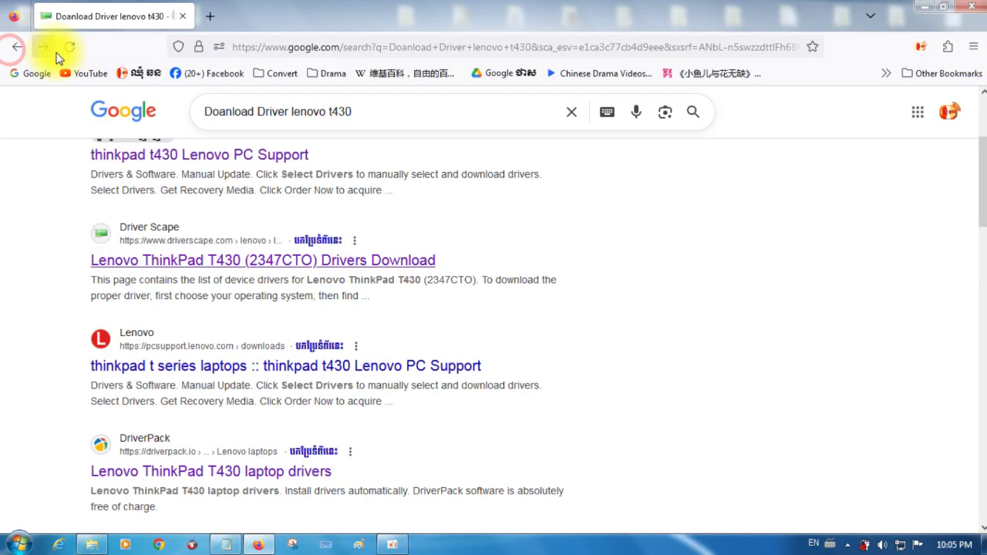
pyautogui.scroll(2, 139, 270)
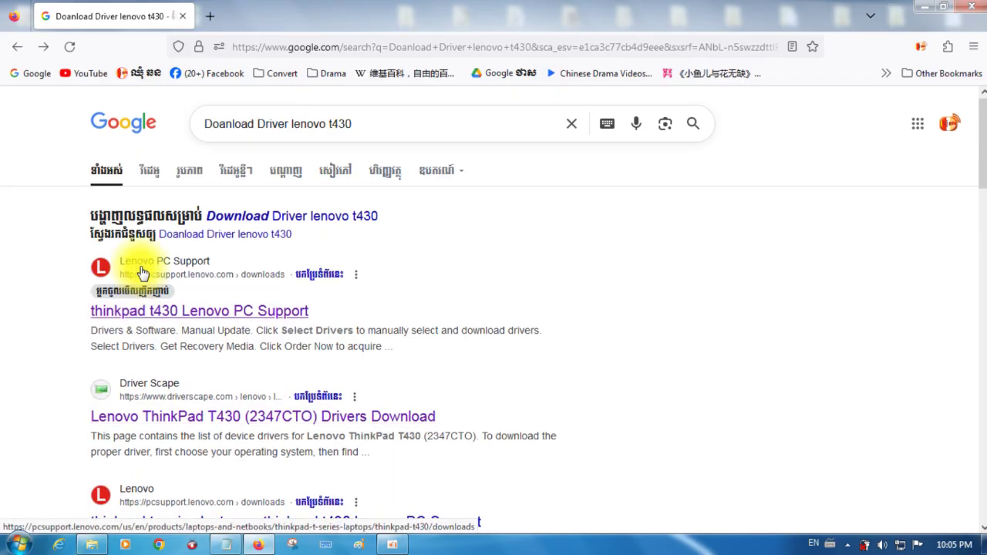
pyautogui.click(219, 314)
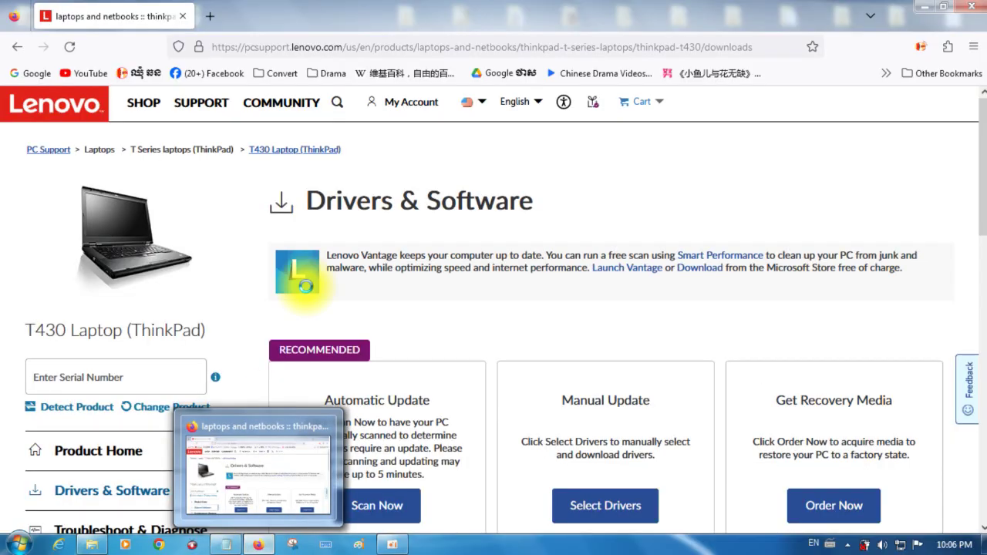
pyautogui.scroll(-3, 256, 273)
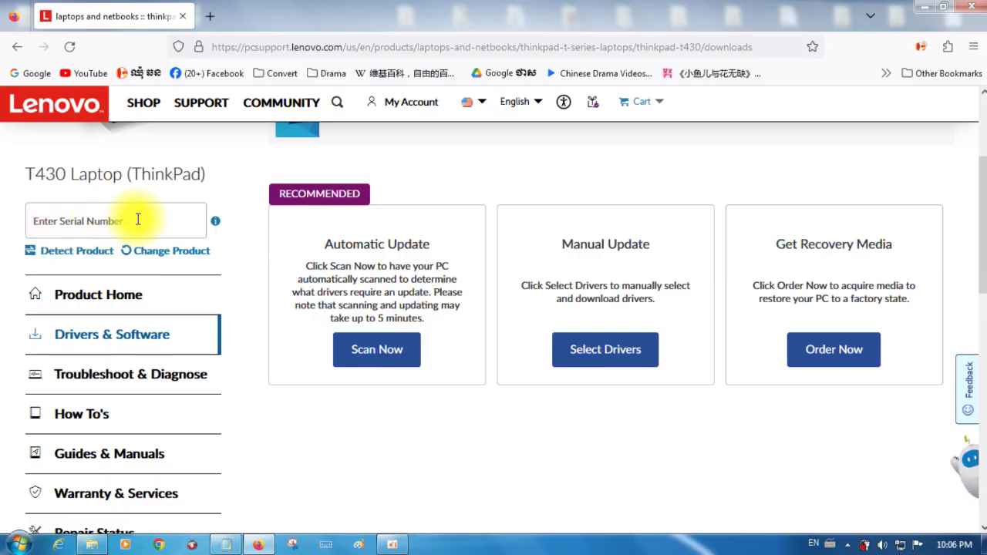
# Look over the T430 Drivers & Software page and return to the Google results for the driver search
pyautogui.scroll(-1, 147, 229)
pyautogui.scroll(4, 150, 238)
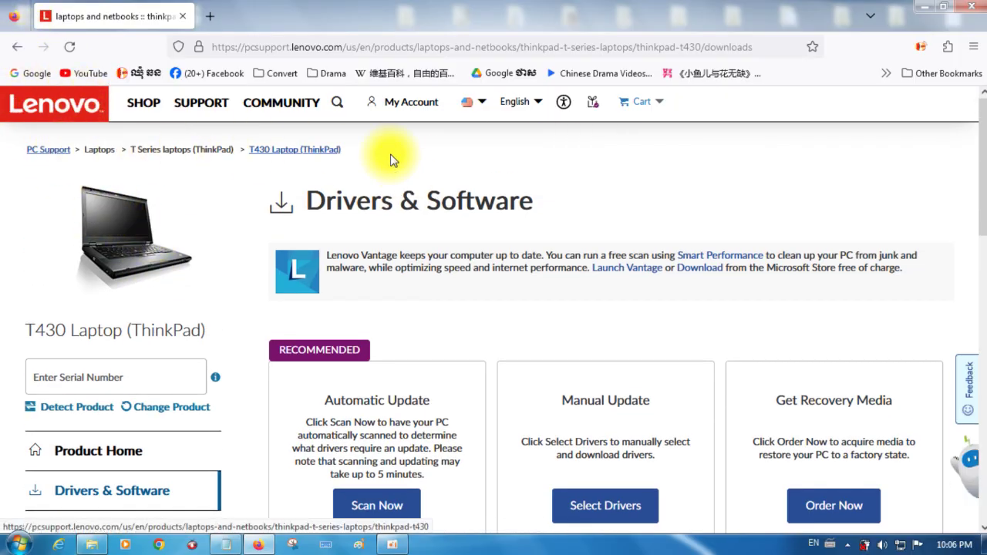
pyautogui.click(17, 47)
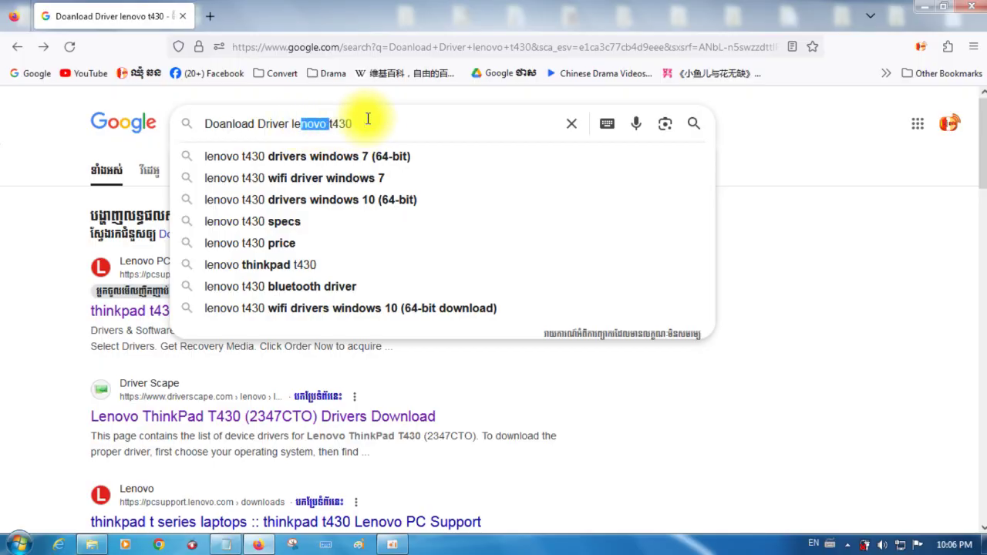
pyautogui.moveTo(378, 120); pyautogui.dragTo(293, 124)
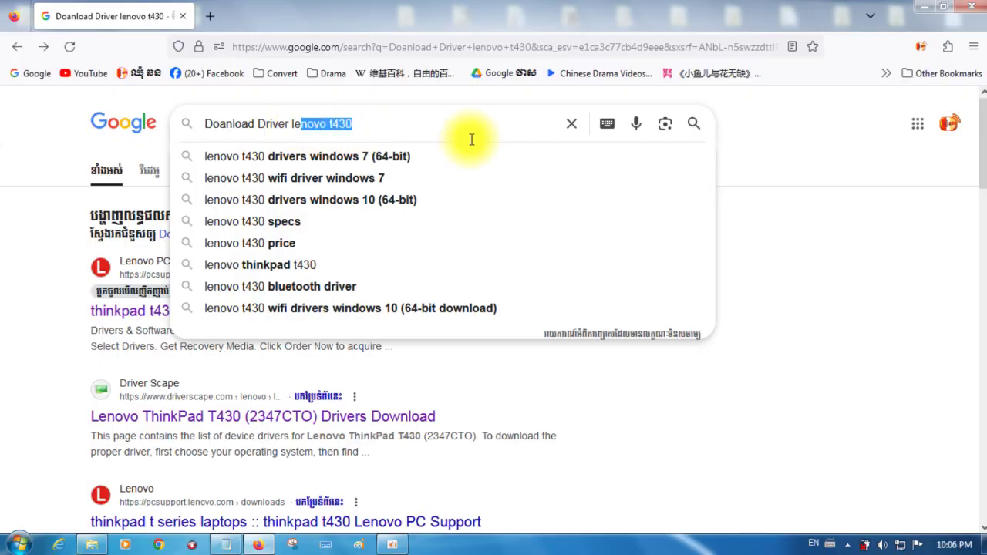
pyautogui.click(775, 239)
# Look through the ThinkPad T430 driver search results, including the DriverPack and Lenovo entries
pyautogui.scroll(-4, 363, 390)
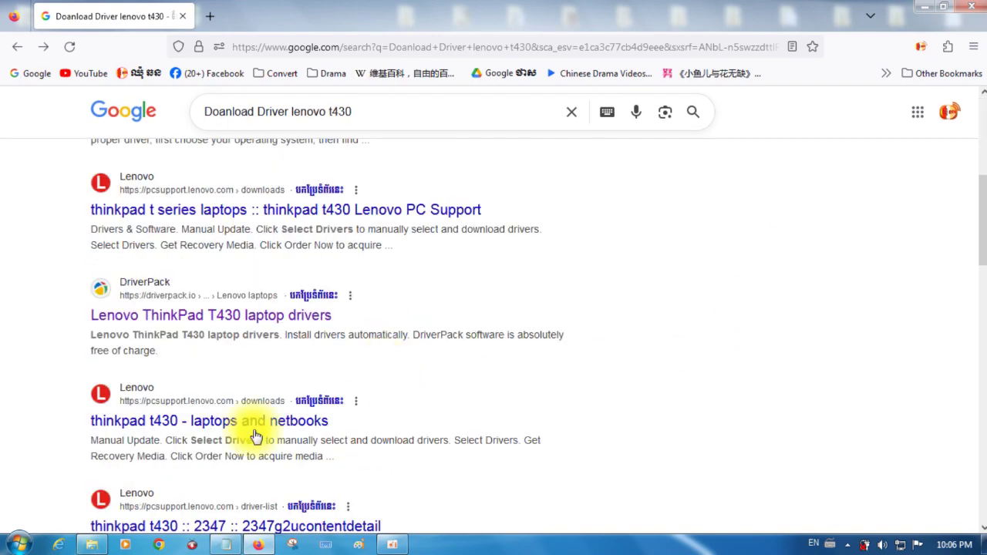
pyautogui.scroll(-2, 308, 293)
pyautogui.scroll(2, 159, 286)
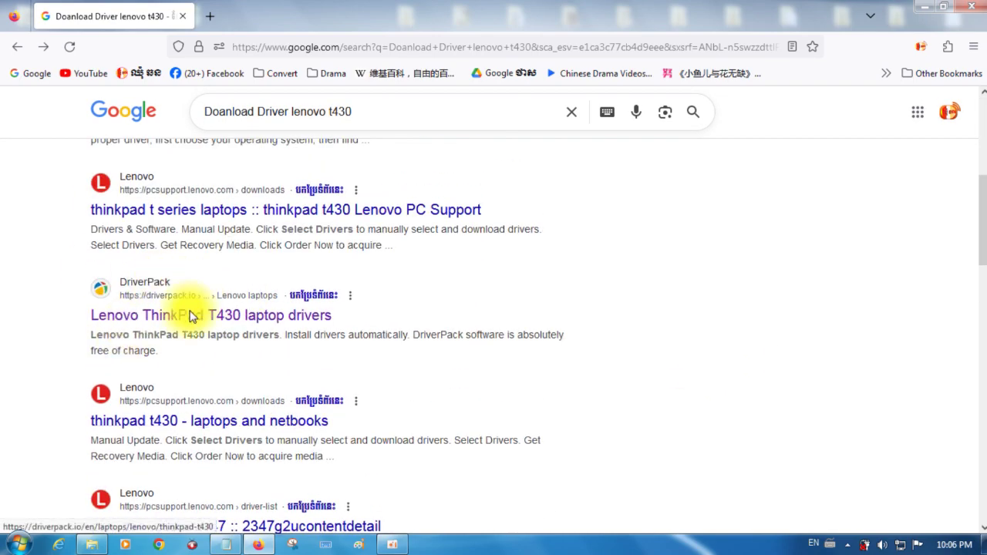
pyautogui.scroll(-4, 220, 319)
pyautogui.scroll(-2, 264, 429)
pyautogui.scroll(8, 270, 406)
pyautogui.scroll(3, 280, 384)
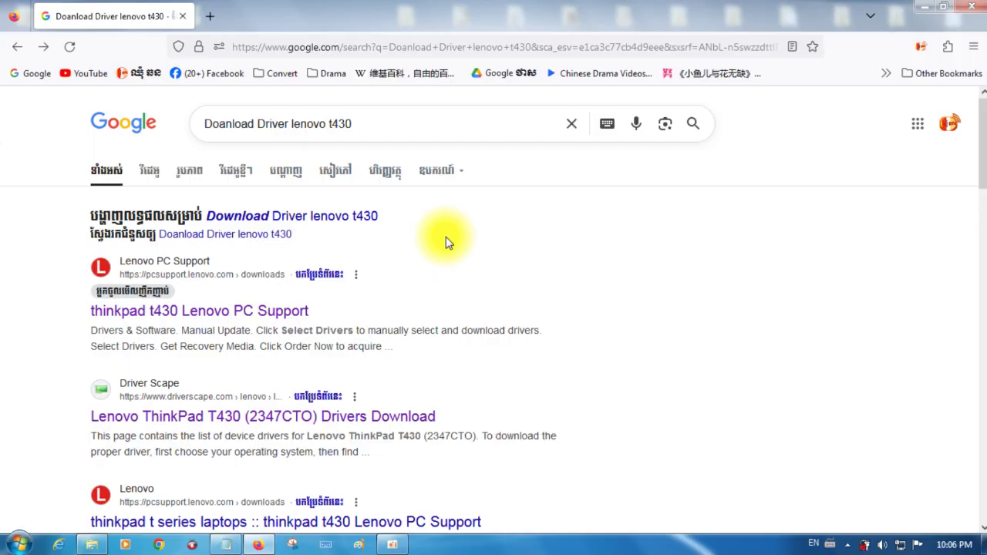
# Minimize the browser, refresh the desktop, and select the Khmer Unicode Typing shortcut
pyautogui.click(919, 7)
pyautogui.rightClick(395, 148)
pyautogui.click(443, 195)
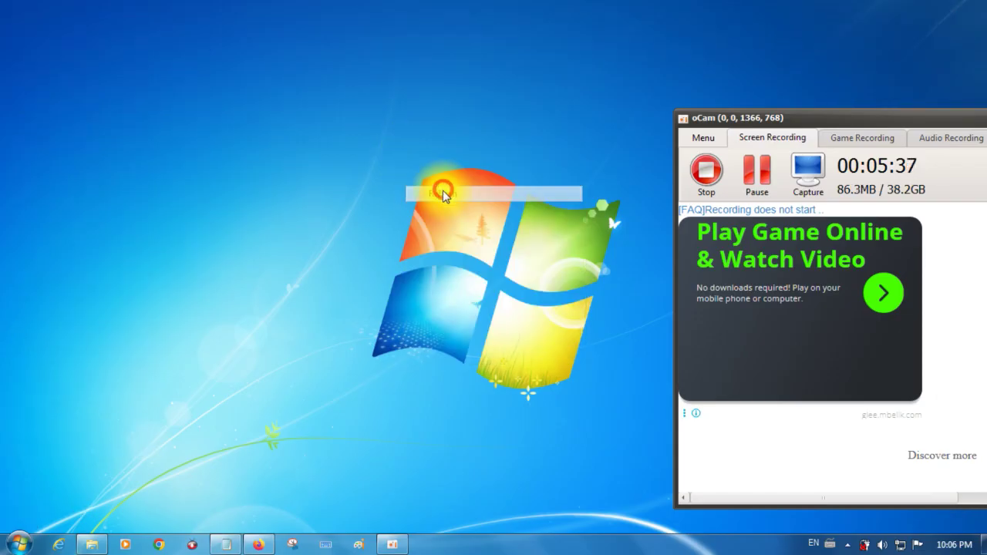
pyautogui.rightClick(349, 100)
pyautogui.click(404, 158)
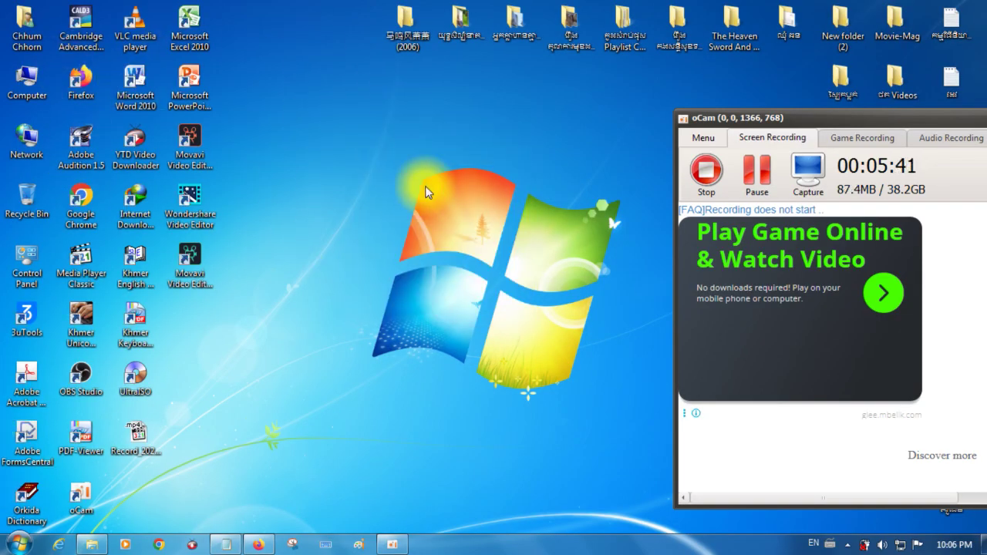
pyautogui.rightClick(357, 92)
pyautogui.click(403, 132)
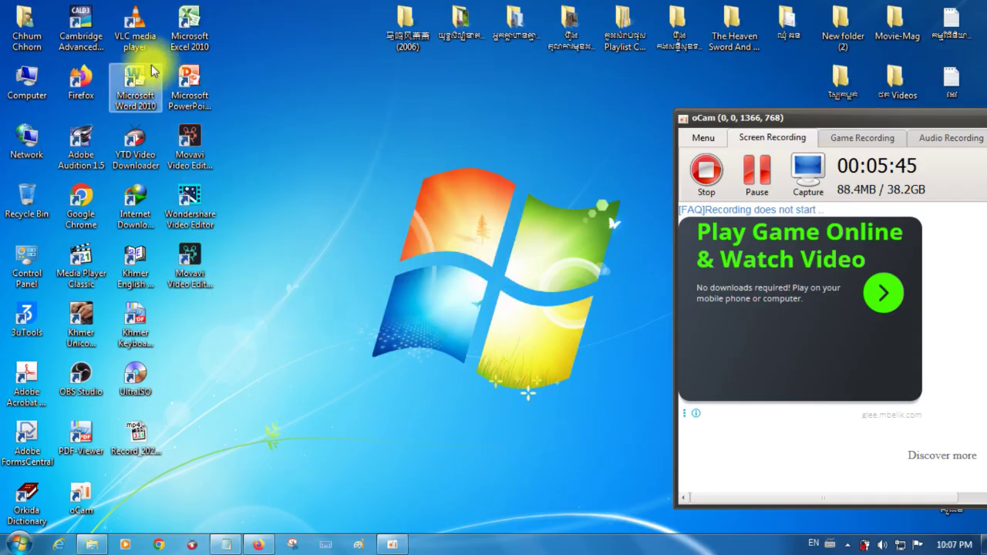
pyautogui.click(88, 328)
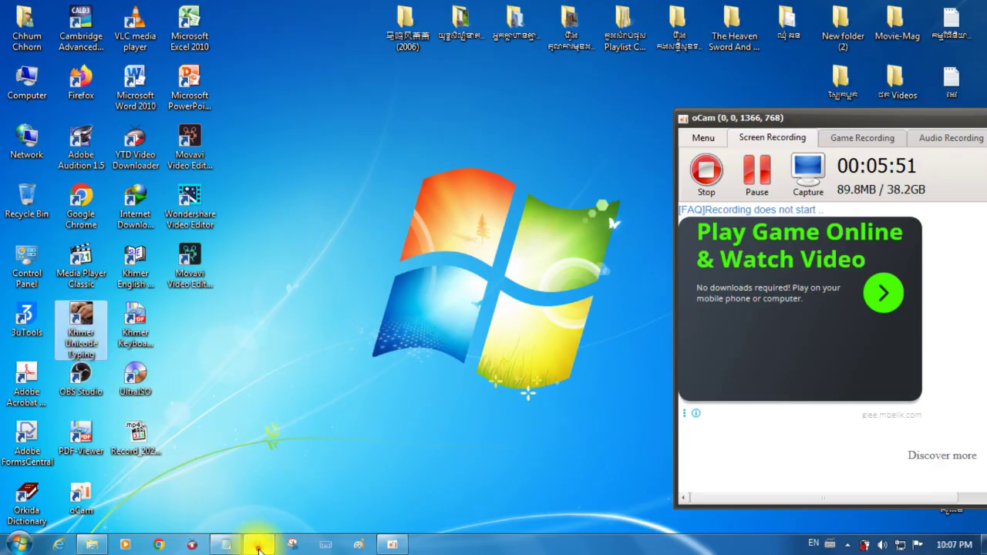
# Switch back to Firefox and search Google for "khmer keyboard"
pyautogui.click(258, 545)
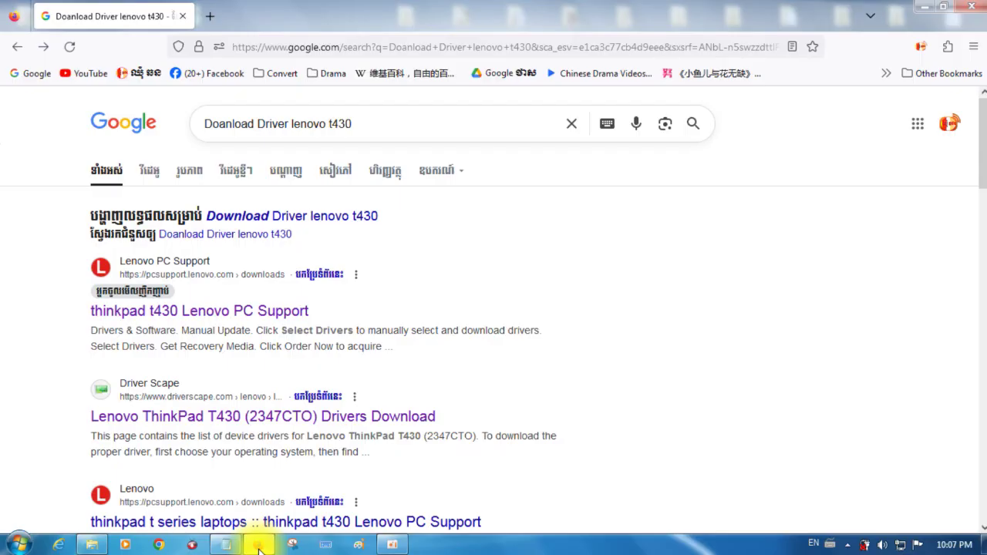
pyautogui.click(390, 124)
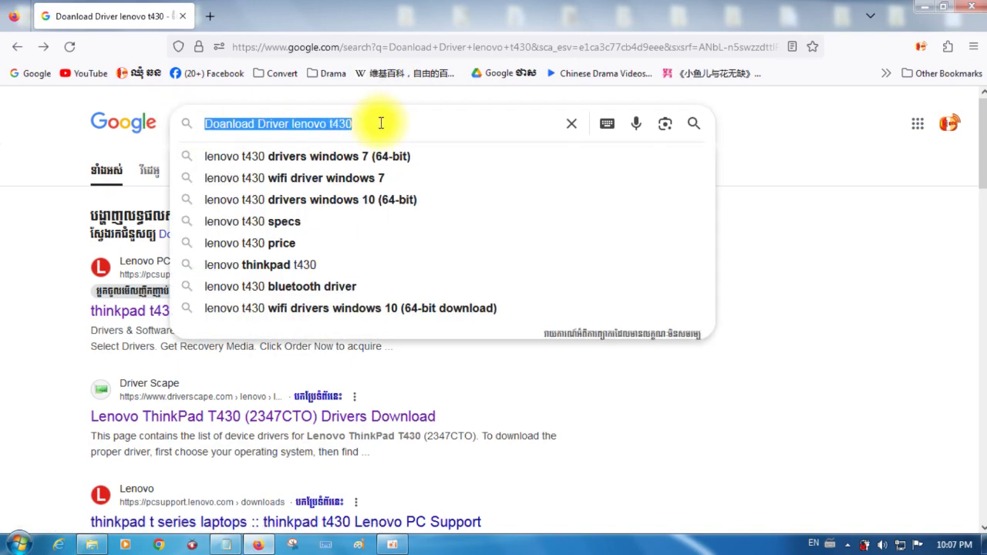
pyautogui.write('khmer k')
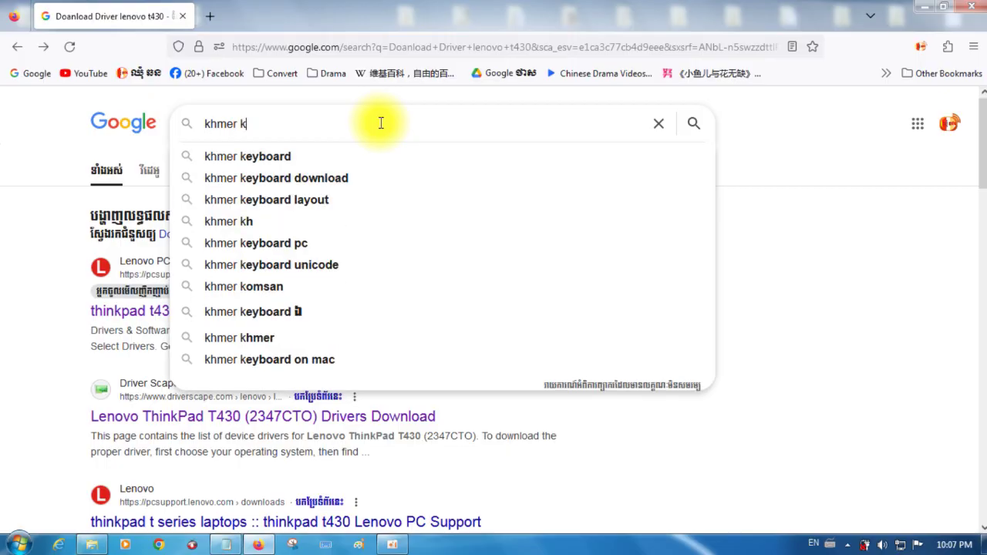
pyautogui.click(282, 157)
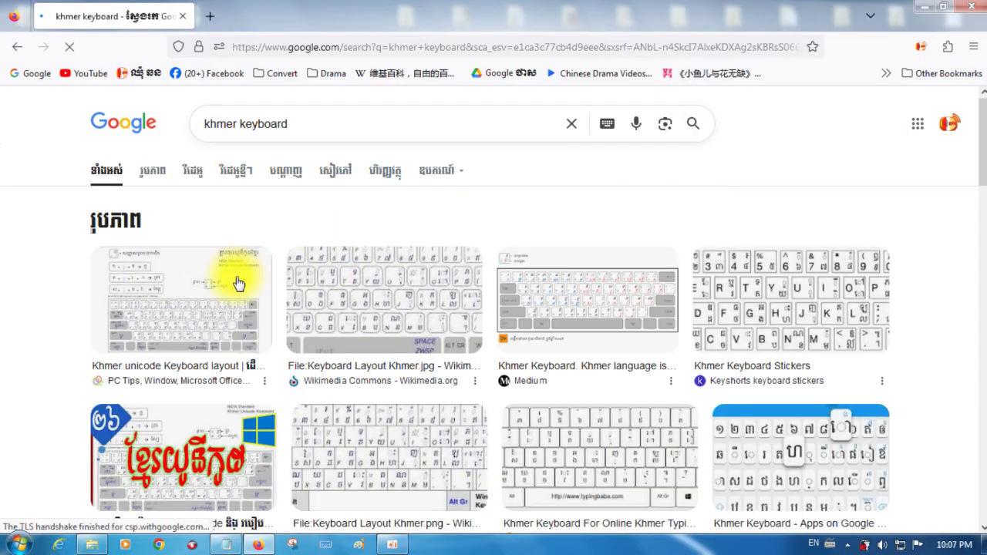
# Look through the Khmer keyboard results and open Keyman's "Khmer (NIDA) Basic keyboard" page
pyautogui.scroll(-2, 182, 246)
pyautogui.scroll(-4, 183, 247)
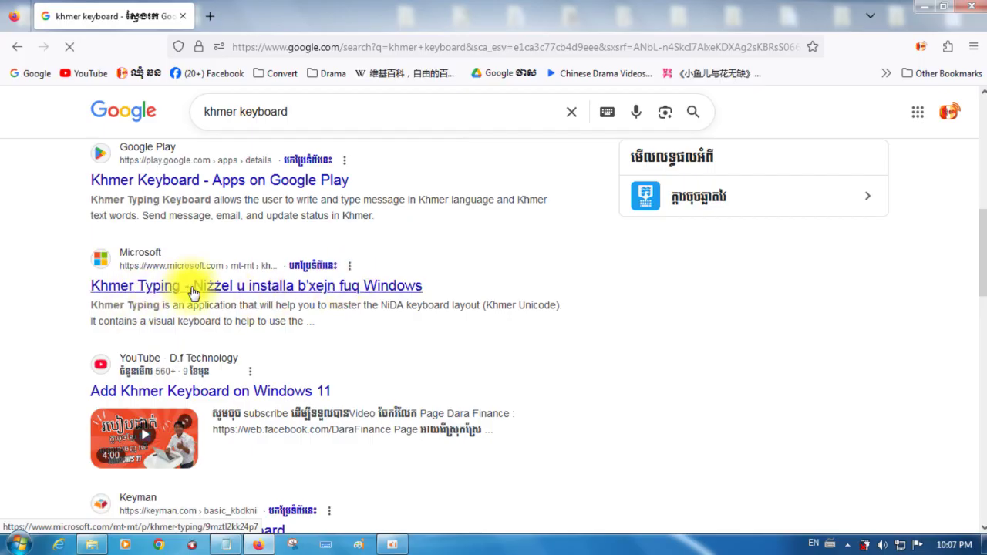
pyautogui.scroll(-2, 224, 279)
pyautogui.scroll(2, 101, 220)
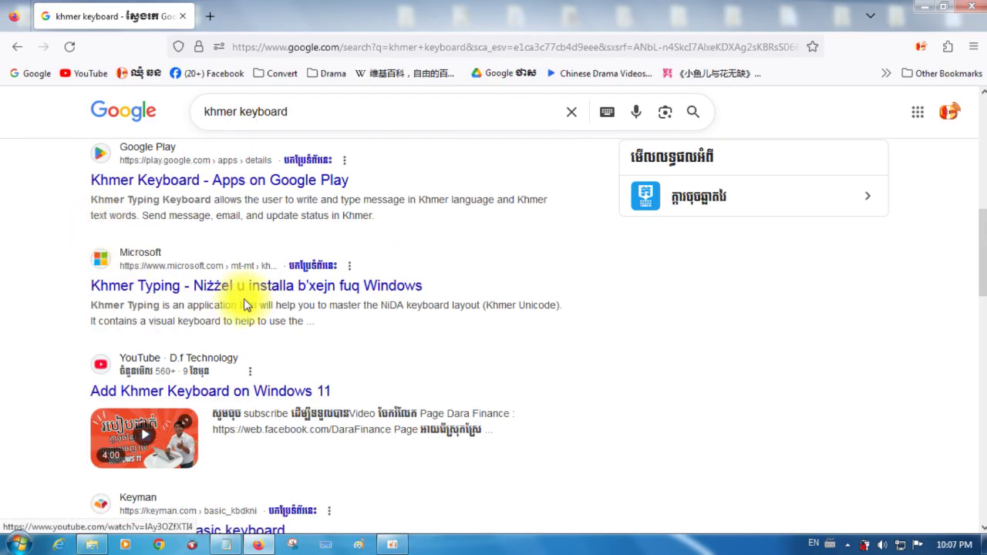
pyautogui.scroll(-4, 187, 296)
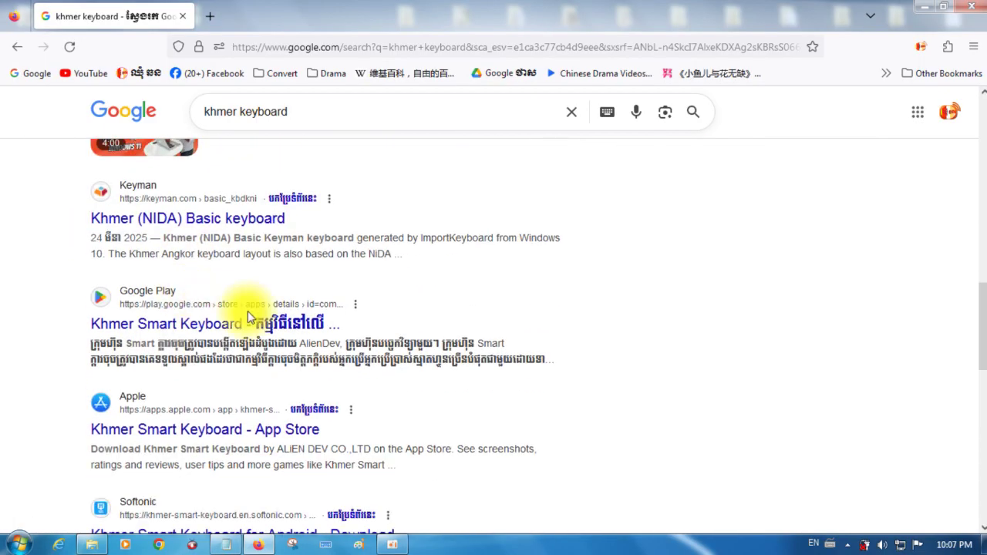
pyautogui.click(251, 221)
pyautogui.scroll(-3, 232, 254)
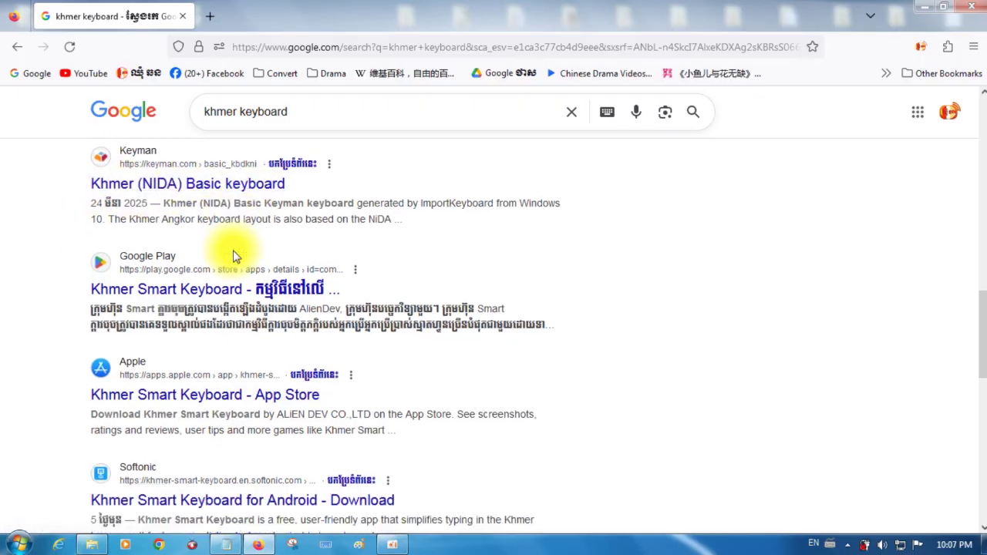
pyautogui.scroll(3, 216, 262)
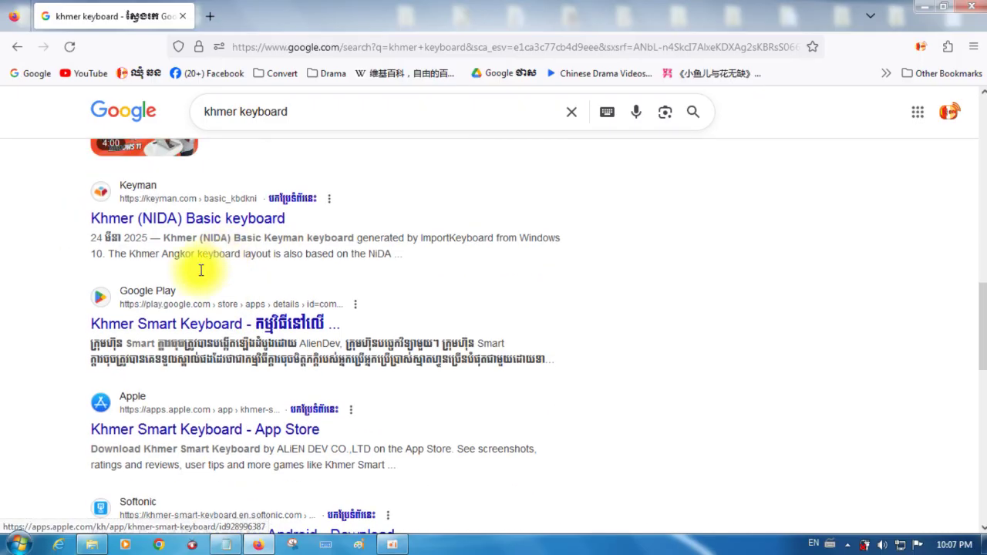
pyautogui.click(137, 220)
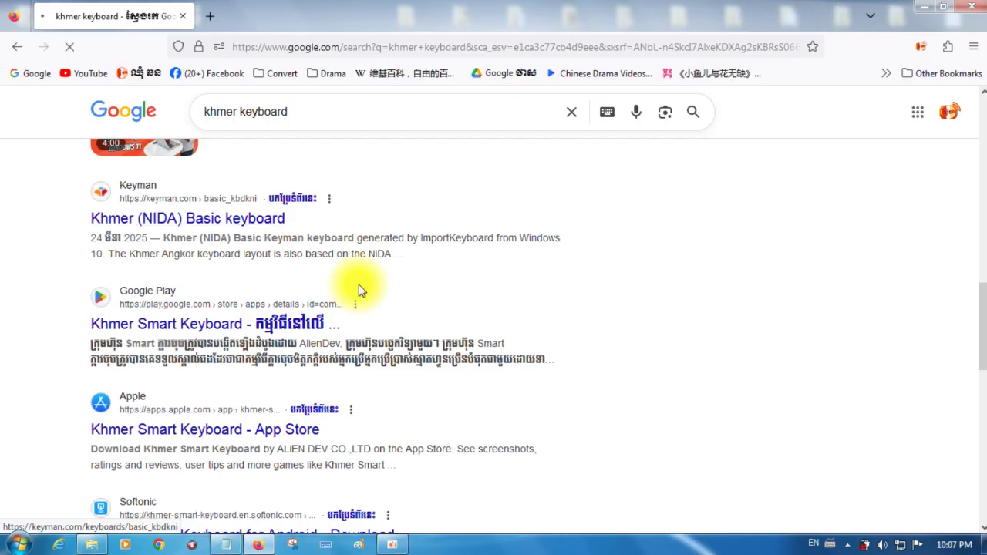
# View the install option and keyboard trial area on the Keyman page, and return to the search results
pyautogui.scroll(10, 360, 266)
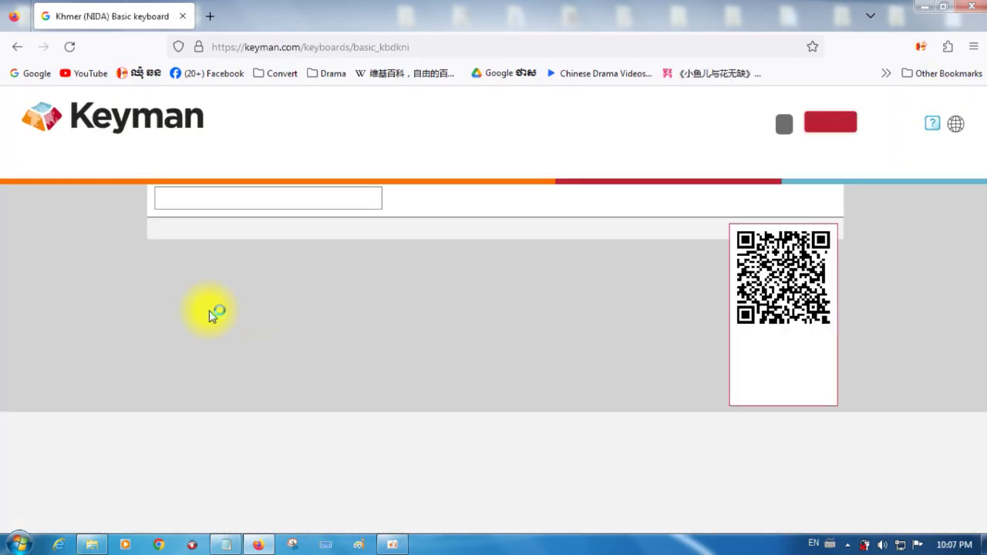
pyautogui.scroll(-3, 359, 282)
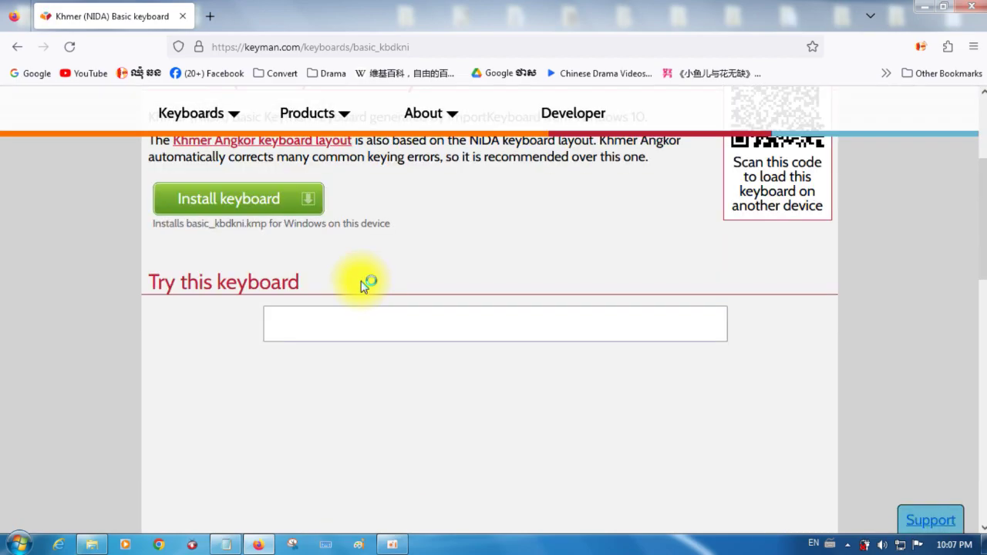
pyautogui.scroll(2, 363, 280)
pyautogui.scroll(-4, 331, 370)
pyautogui.scroll(4, 128, 257)
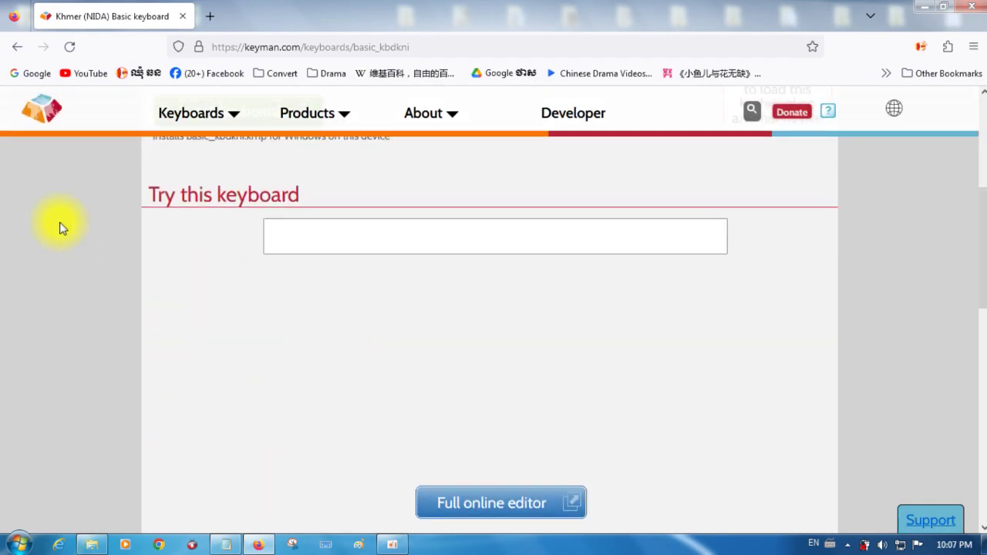
pyautogui.click(15, 46)
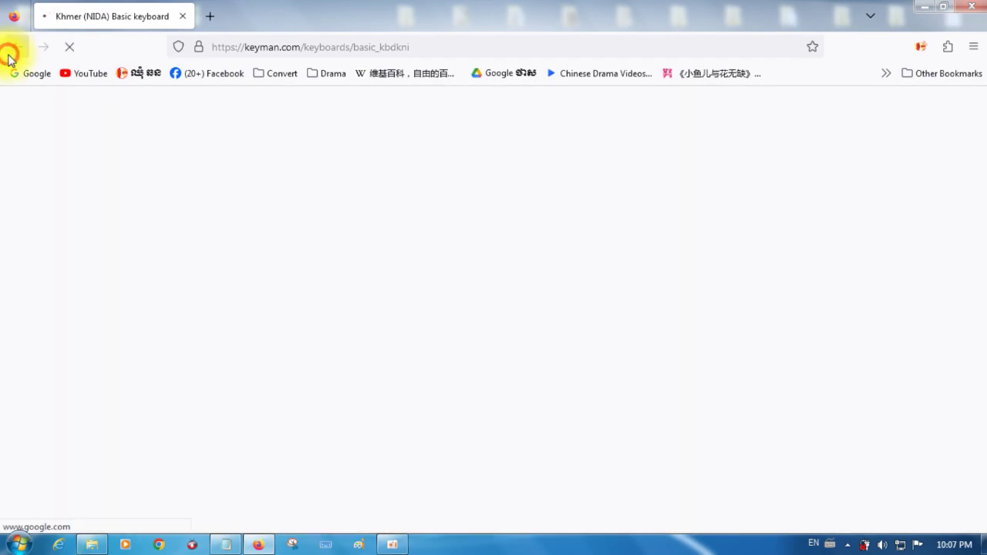
# Minimize the browser, select the Adobe Acrobat XI Pro shortcut, and refresh the desktop
pyautogui.click(258, 543)
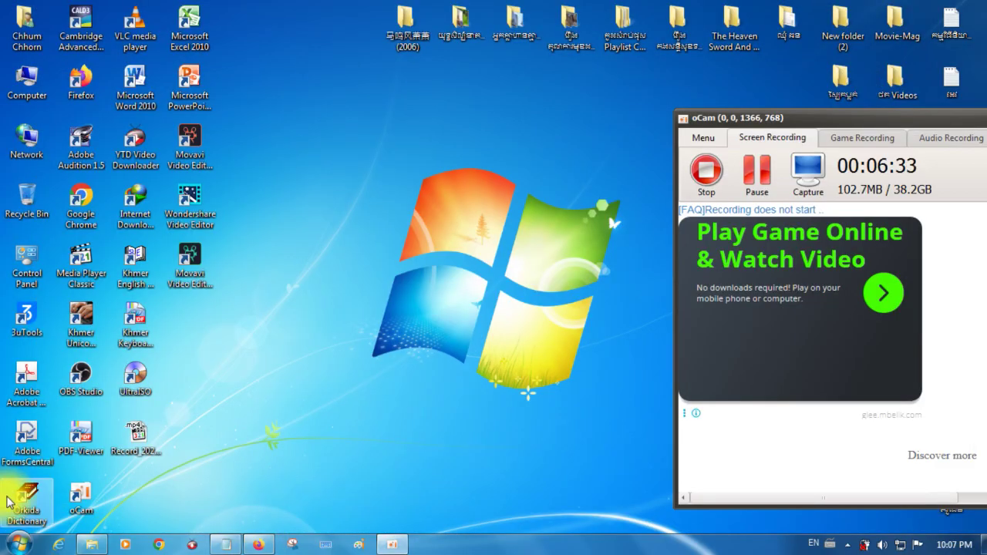
pyautogui.click(22, 416)
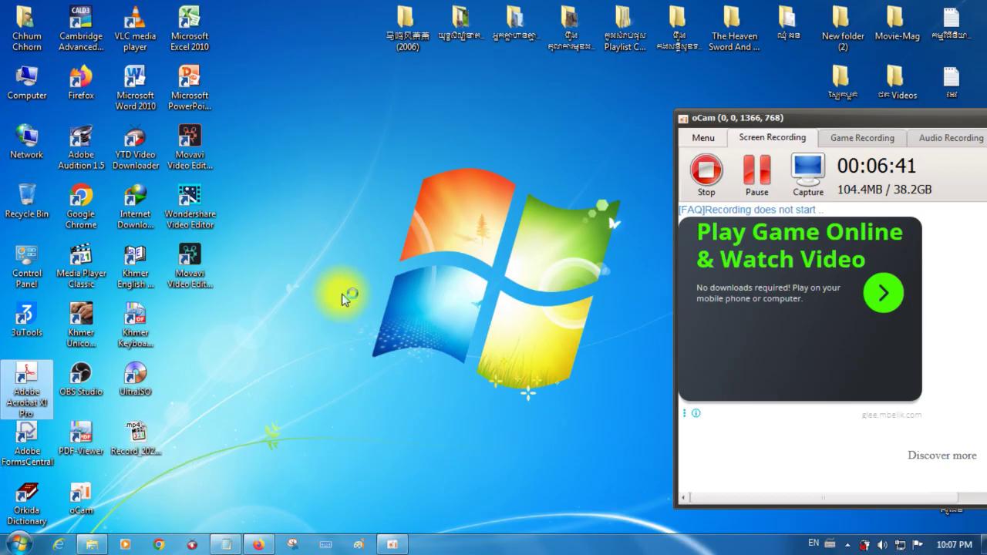
pyautogui.rightClick(347, 155)
pyautogui.click(390, 189)
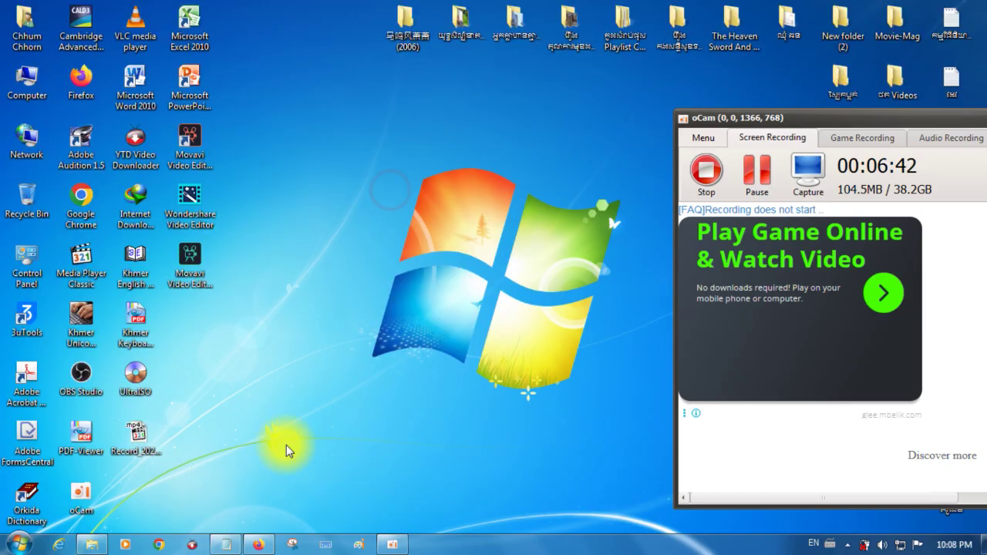
# Look over the "khmer keyboard" results in Firefox again, and return to the desktop to refresh it
pyautogui.click(258, 541)
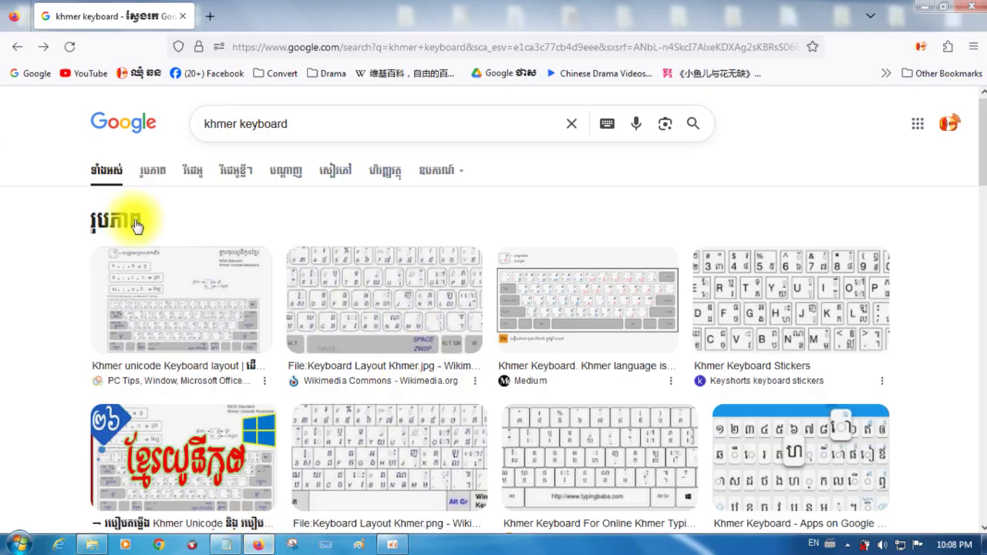
pyautogui.scroll(-15, 193, 296)
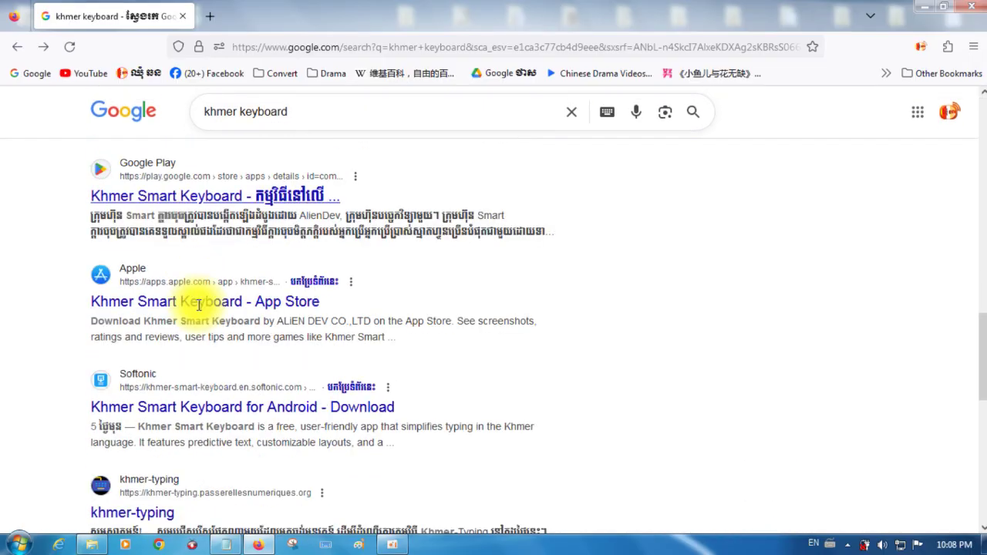
pyautogui.scroll(15, 200, 293)
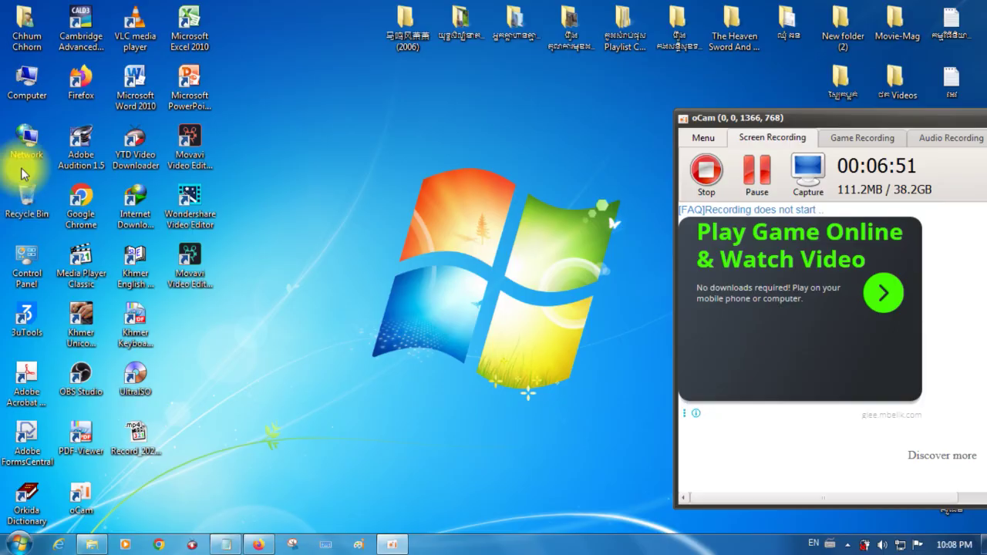
pyautogui.rightClick(285, 104)
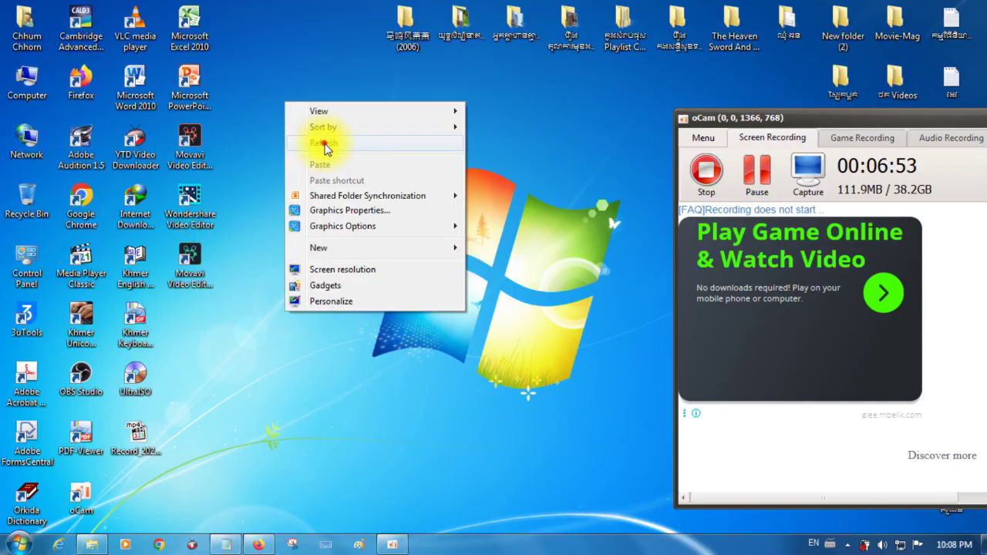
pyautogui.click(326, 145)
# Look at the suggestions for the "khmer keyboard" query in Firefox, and return to the desktop to refresh it
pyautogui.click(259, 544)
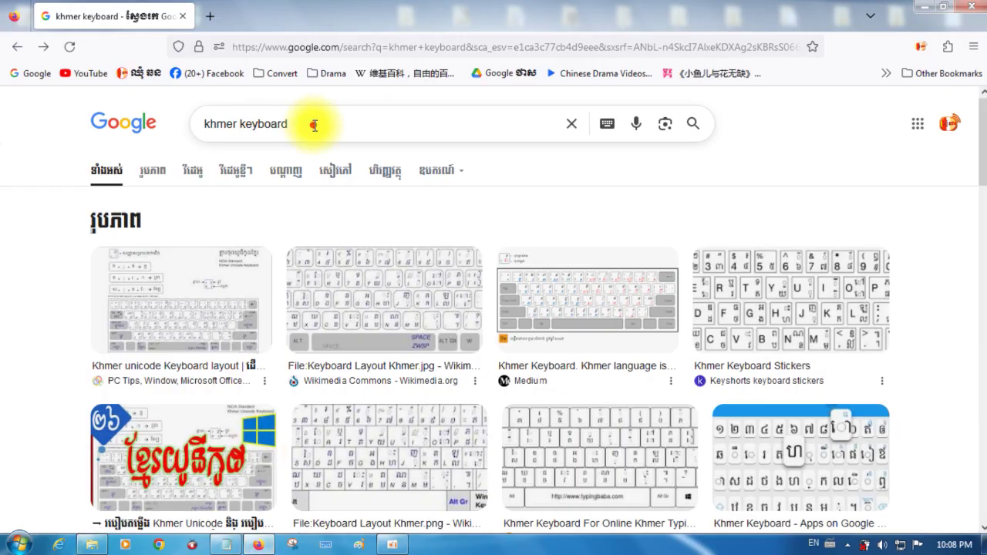
pyautogui.moveTo(199, 123); pyautogui.dragTo(347, 140)
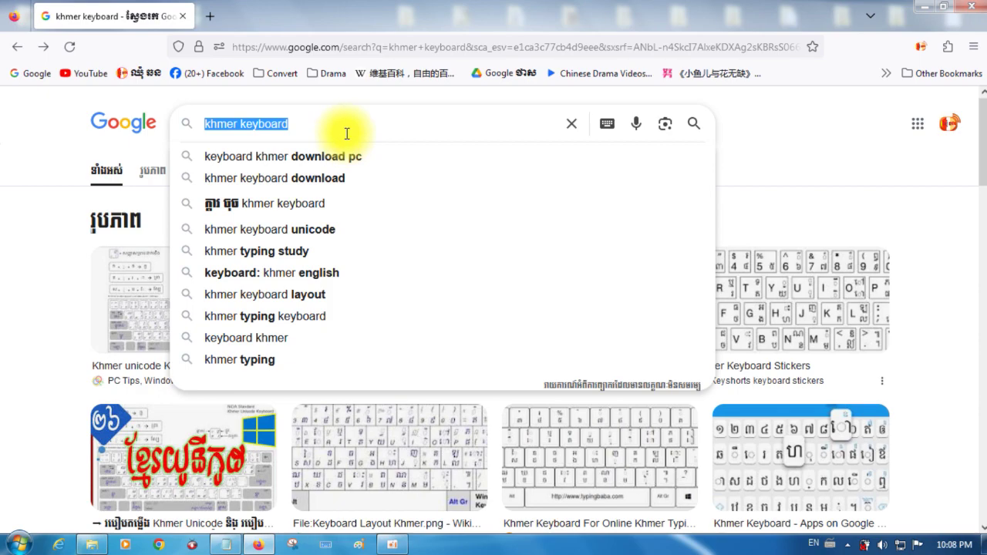
pyautogui.click(346, 124)
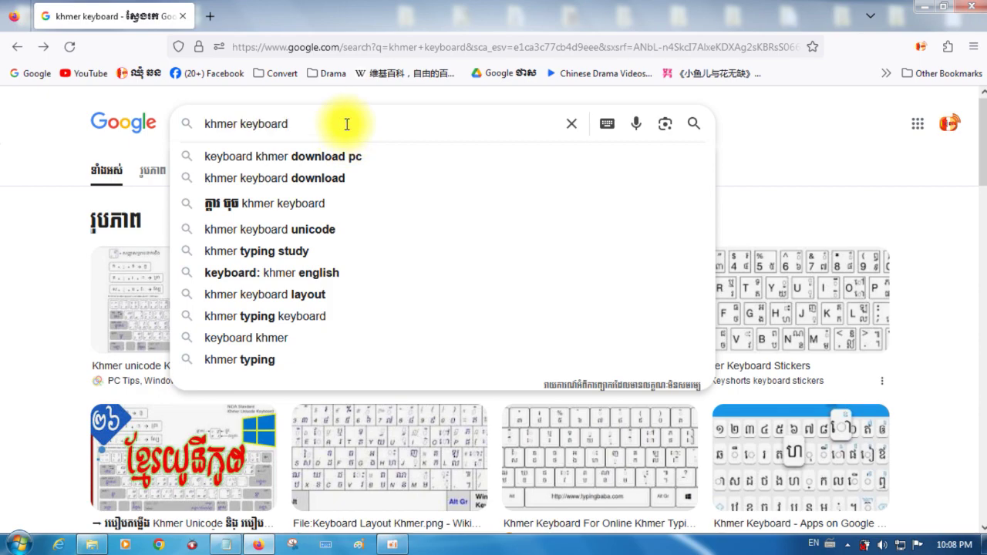
pyautogui.click(923, 6)
pyautogui.rightClick(291, 173)
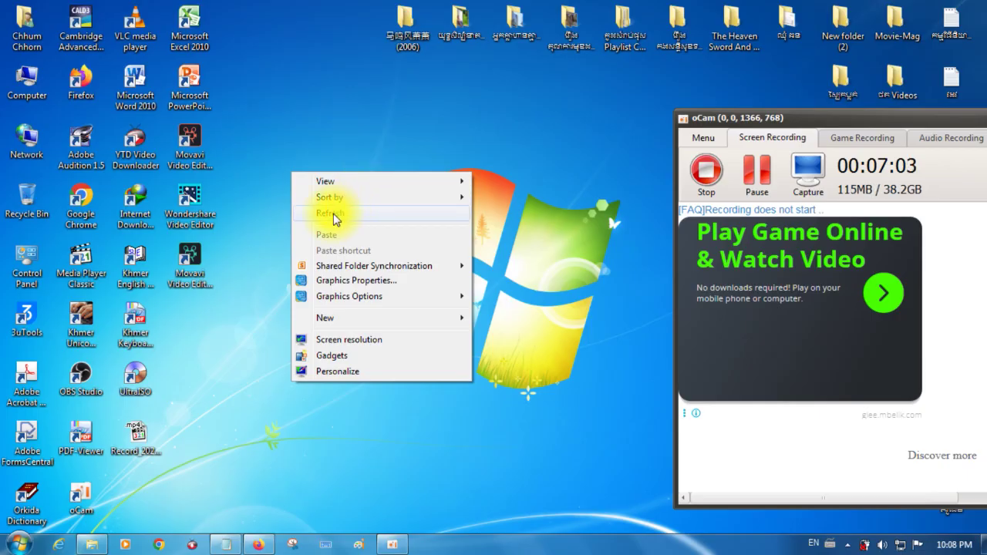
pyautogui.click(339, 214)
pyautogui.rightClick(316, 167)
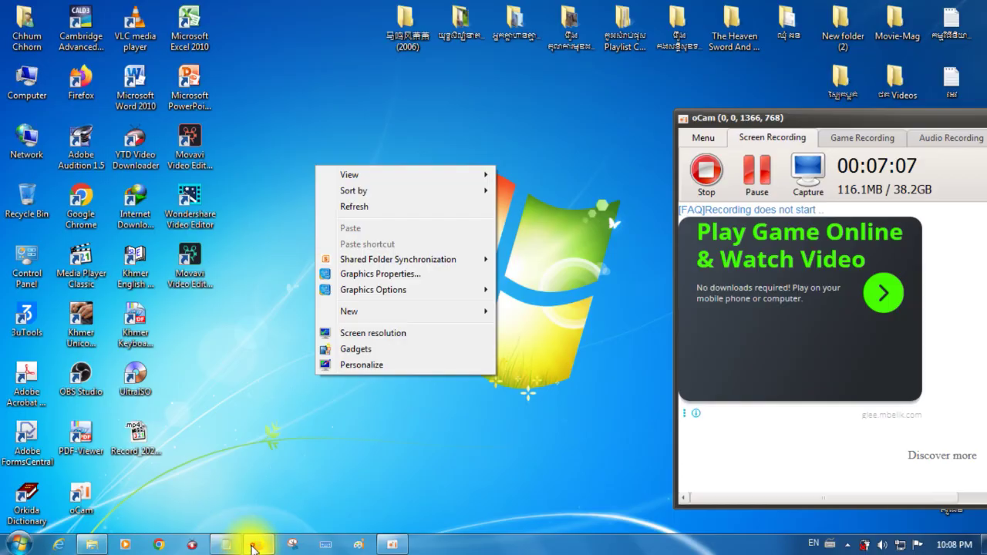
# Switch back to Firefox, clear the "khmer keyboard" query, change the input language to Khmer, and enter ក as the first letter
pyautogui.click(254, 541)
pyautogui.moveTo(314, 116); pyautogui.dragTo(193, 116)
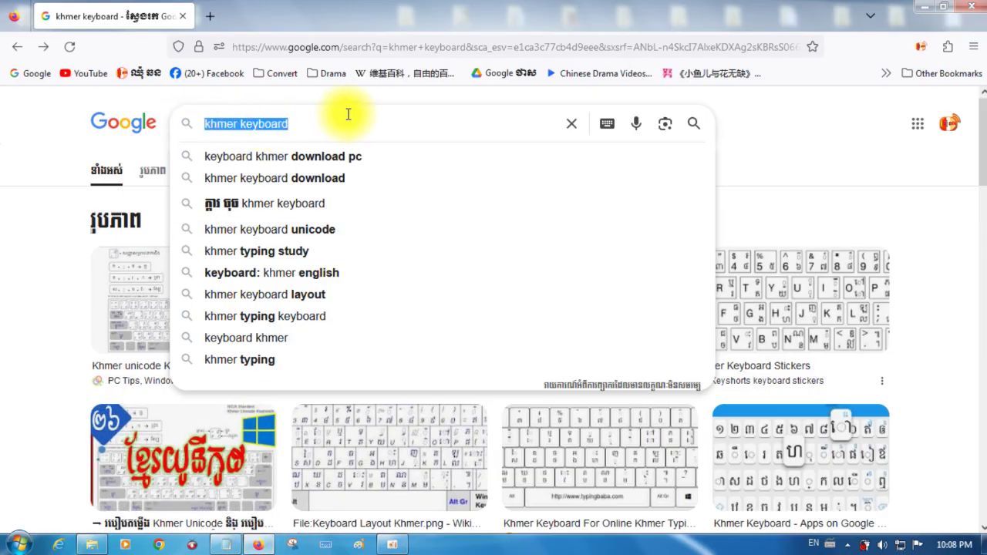
pyautogui.write('k')
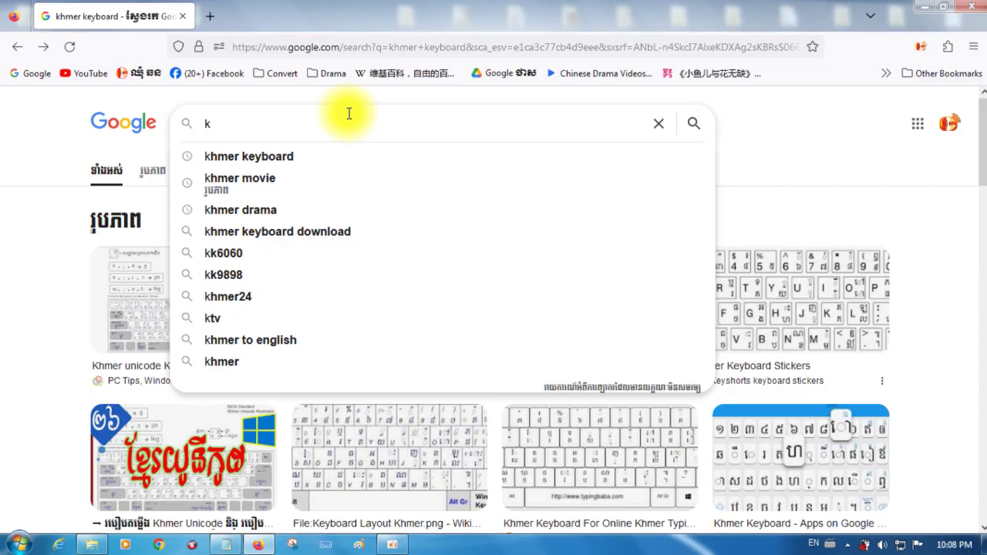
pyautogui.press('BackSpace')
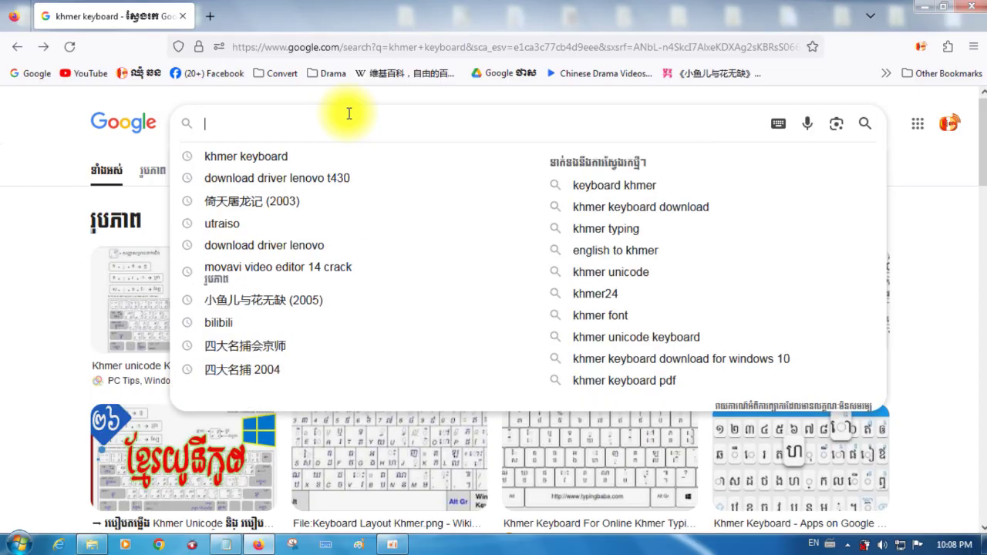
pyautogui.write('k')
pyautogui.press('BackSpace')
pyautogui.hotkey('alt', 'shift')
pyautogui.write('ក')
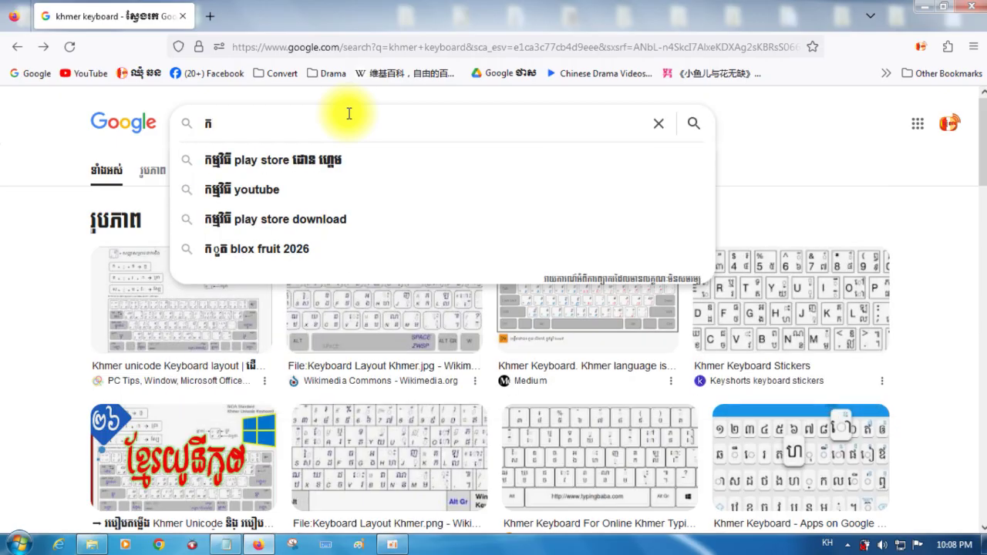
pyautogui.write('ុ')
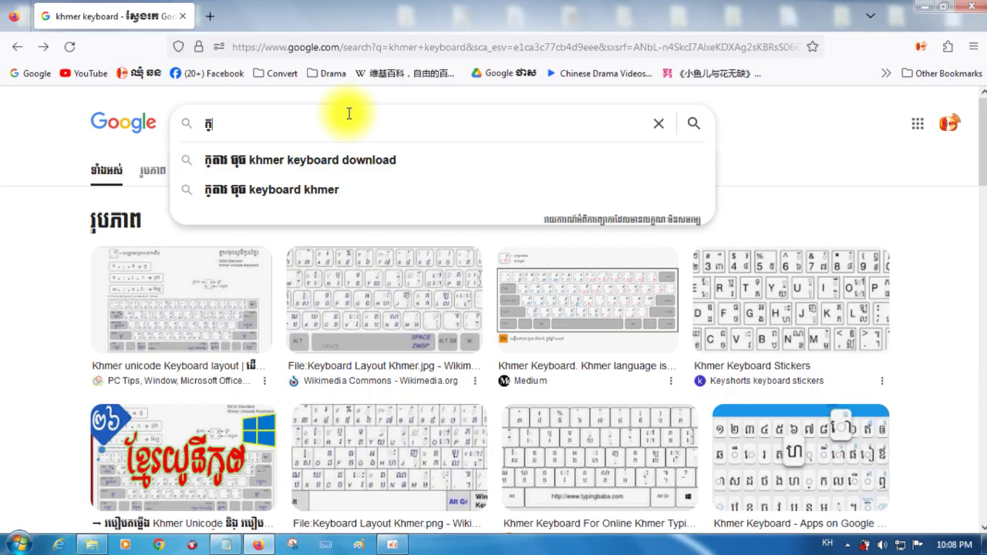
pyautogui.hotkey('ctrl', 'shift', 'y')
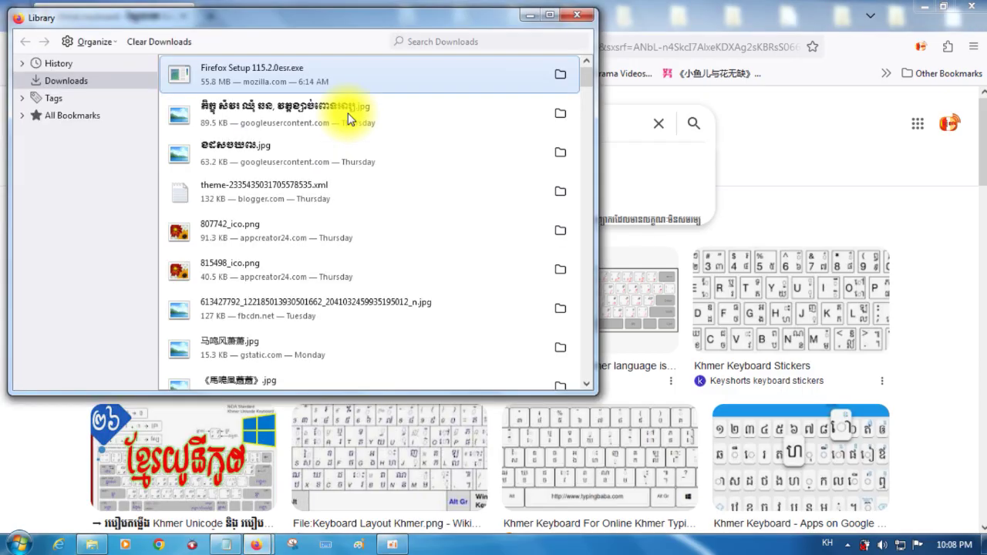
pyautogui.click(572, 16)
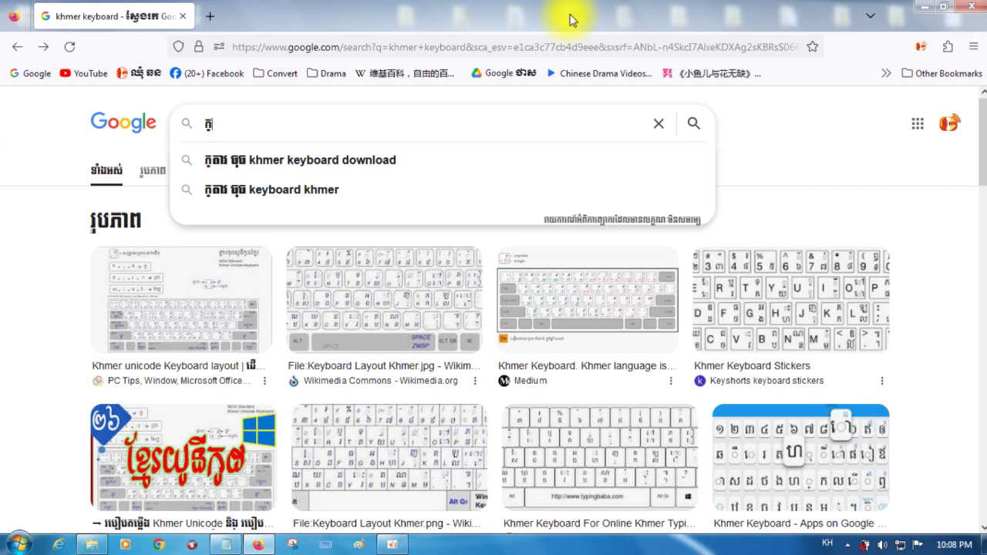
pyautogui.press('BackSpace')
pyautogui.write('្')
pyautogui.press('BackSpace')
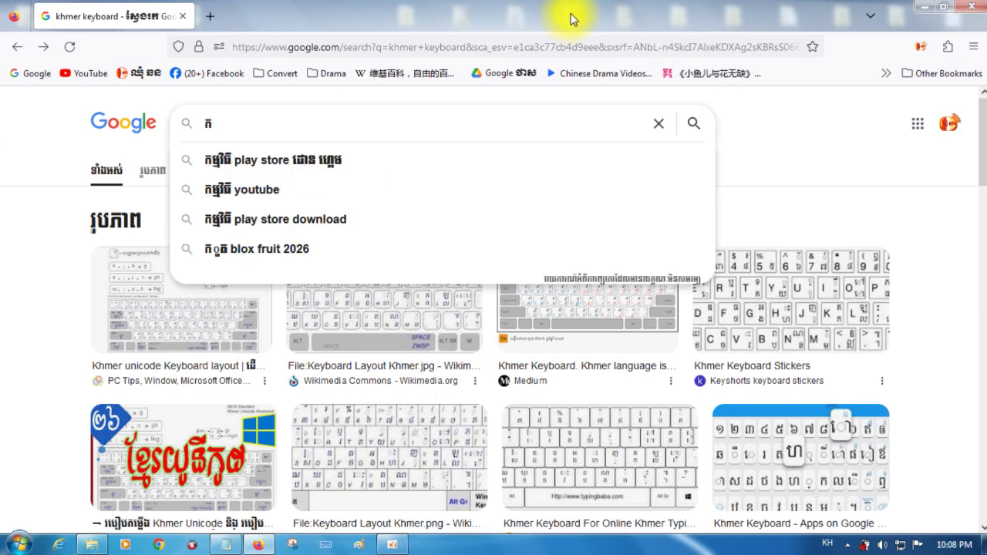
# Complete the Khmer query as កញ្ចប់អិន and run the Google search
pyautogui.write('ញ')
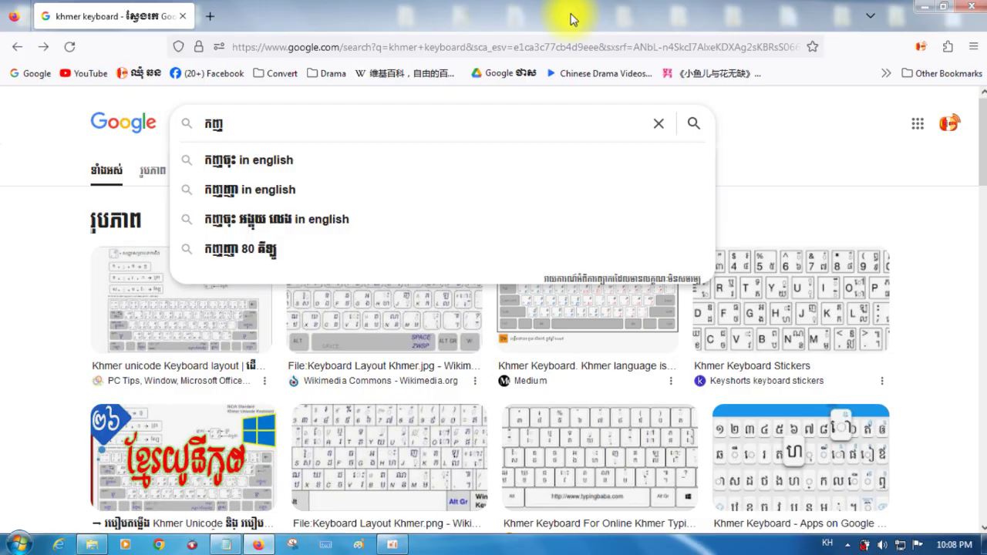
pyautogui.write('្ញ')
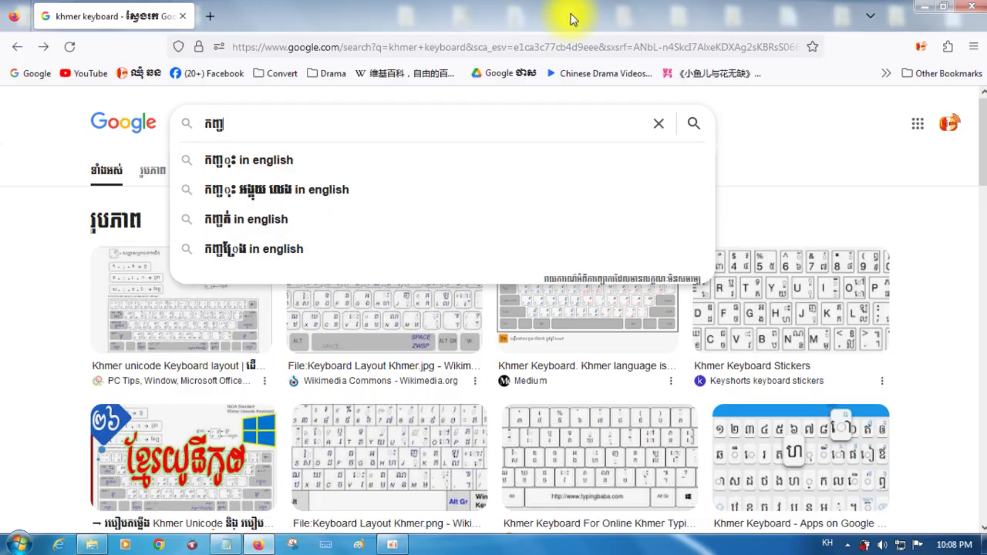
pyautogui.write('ា')
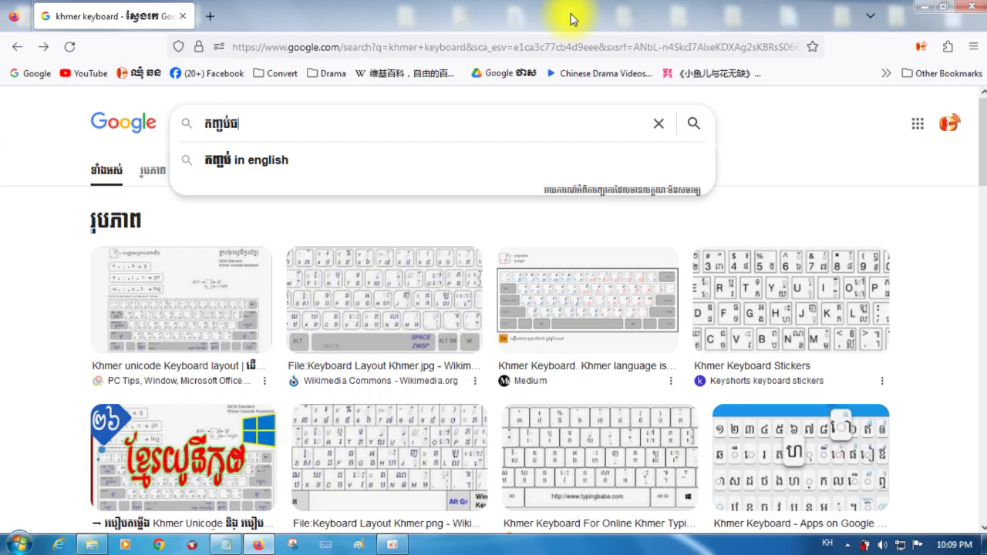
pyautogui.press('BackSpace')
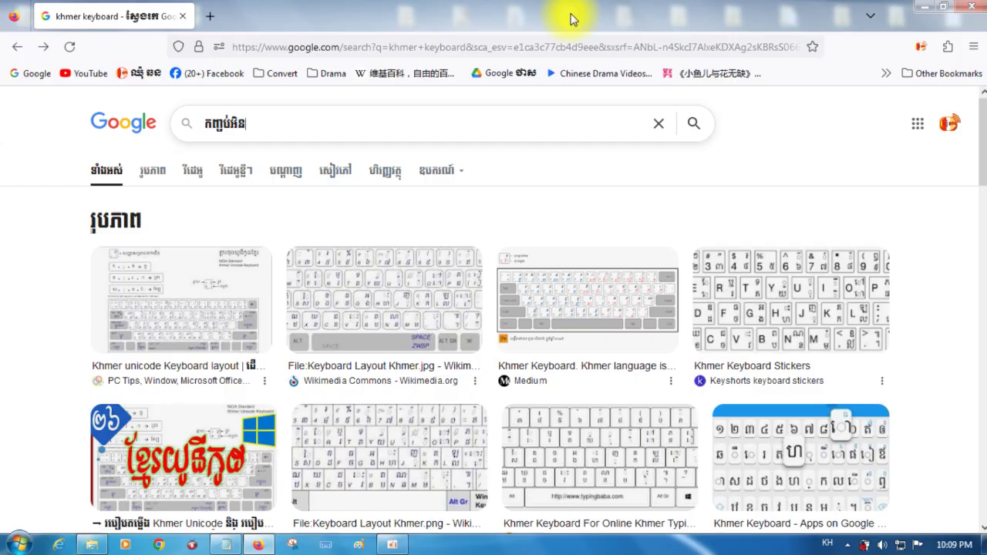
pyautogui.press('Return')
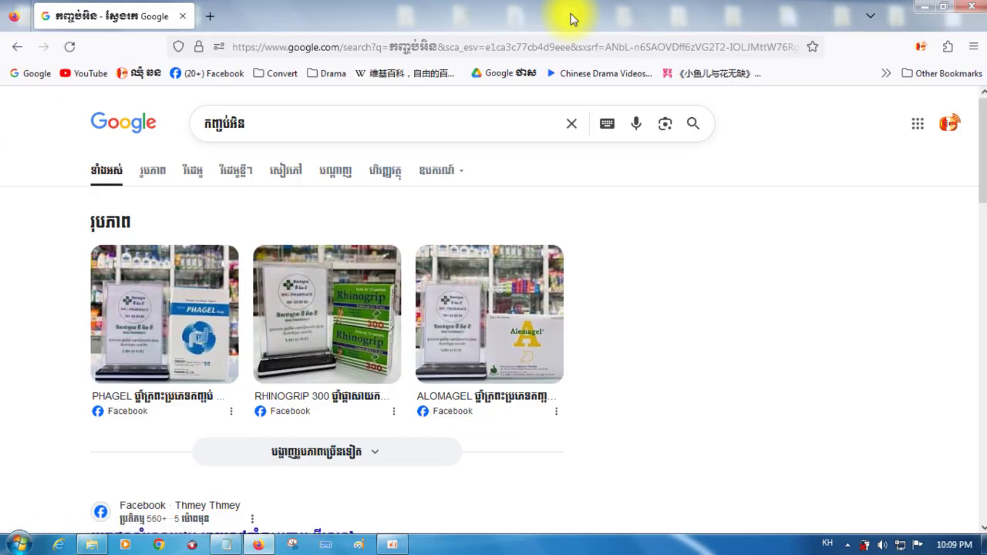
# Refine the Google search to "កញ្ចប់អិន អក្សរខ្មែរ" using the suggested completion
pyautogui.click(301, 121)
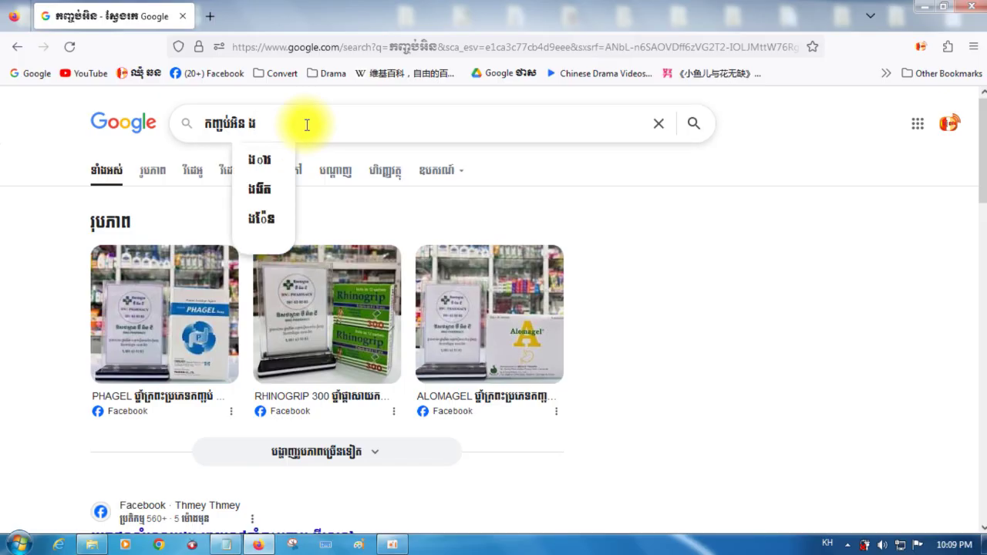
pyautogui.press('BackSpace')
pyautogui.write('អក្ស')
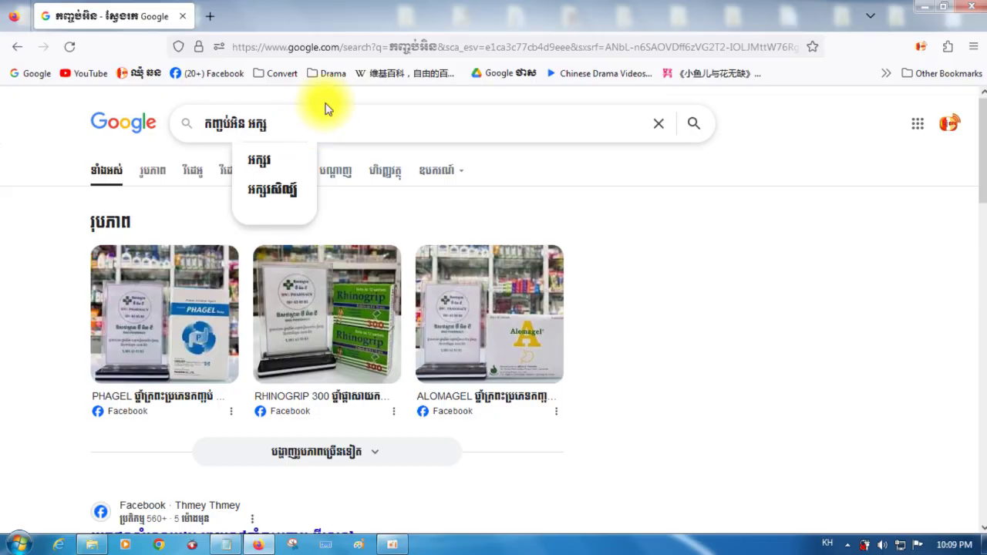
pyautogui.write('រ')
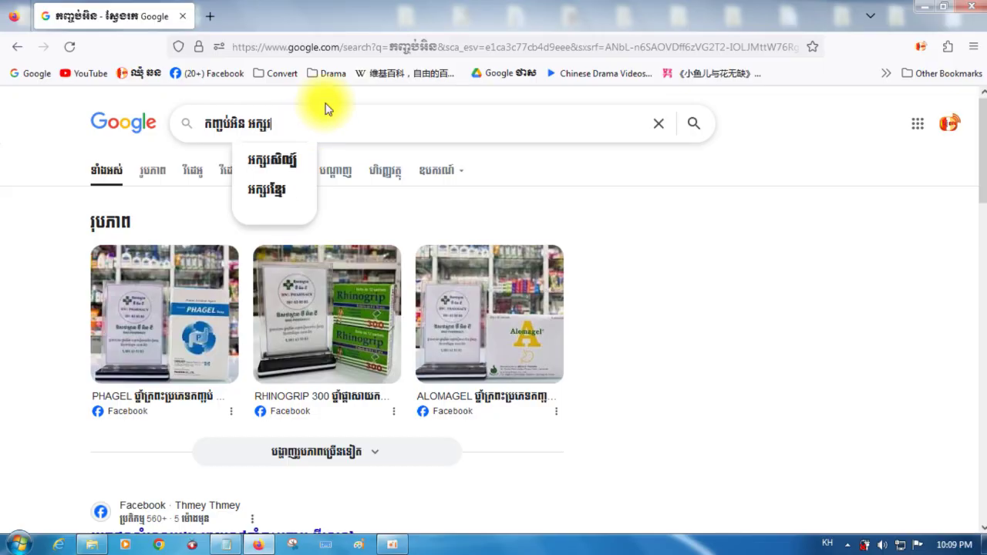
pyautogui.click(277, 190)
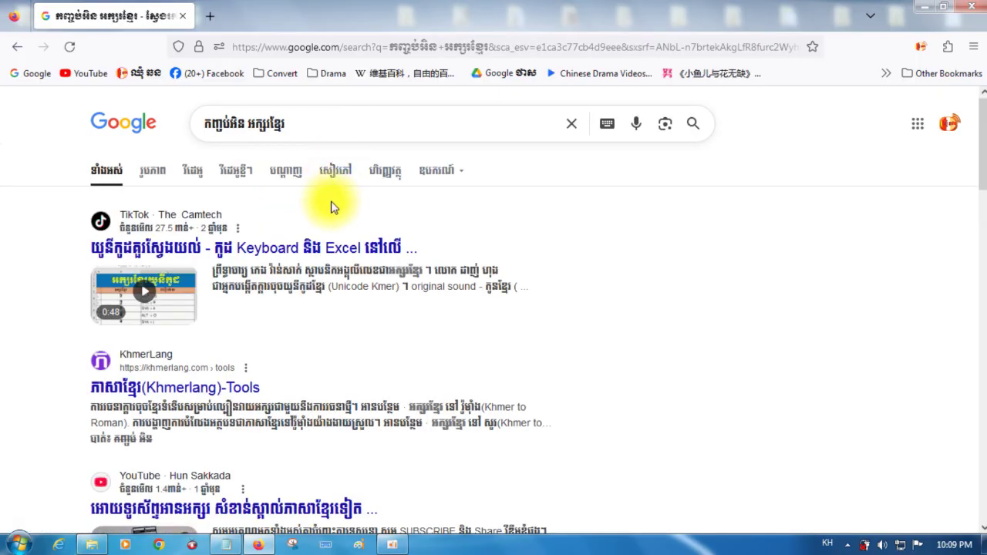
# Look over the Khmer script results and open the KhmerLang "ភាសាខ្មែរ(Khmerlang)-Tools" page
pyautogui.scroll(-2, 331, 208)
pyautogui.click(127, 235)
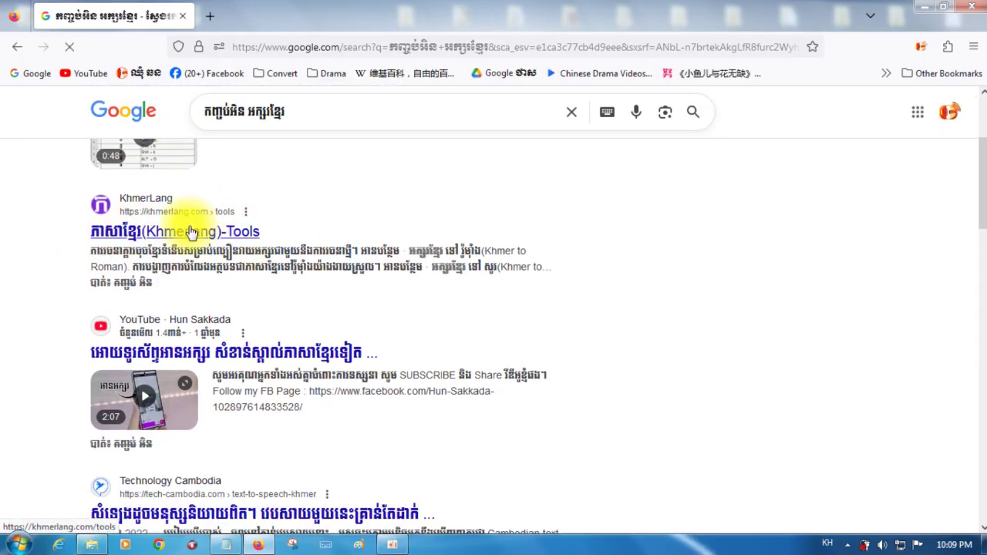
pyautogui.scroll(-6, 191, 233)
pyautogui.scroll(8, 191, 235)
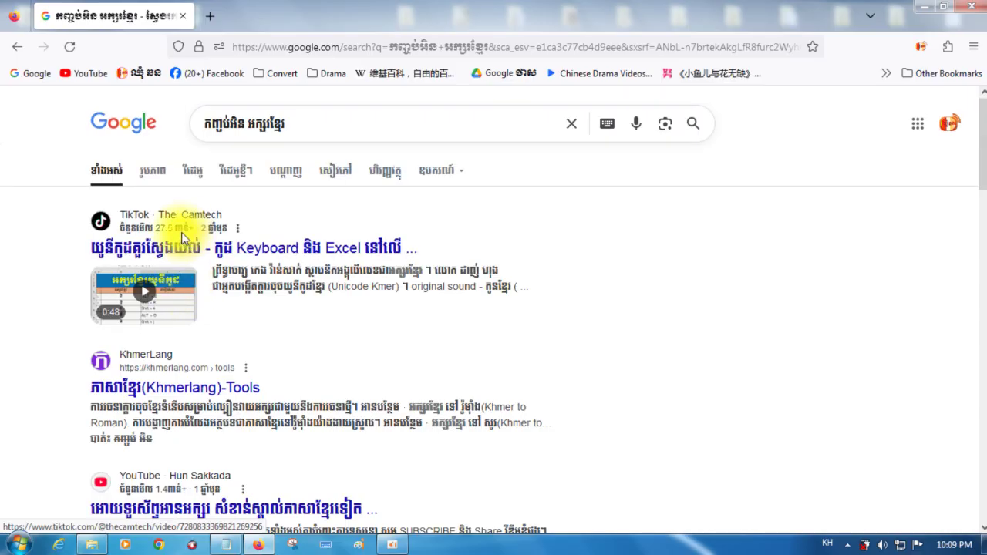
pyautogui.click(158, 384)
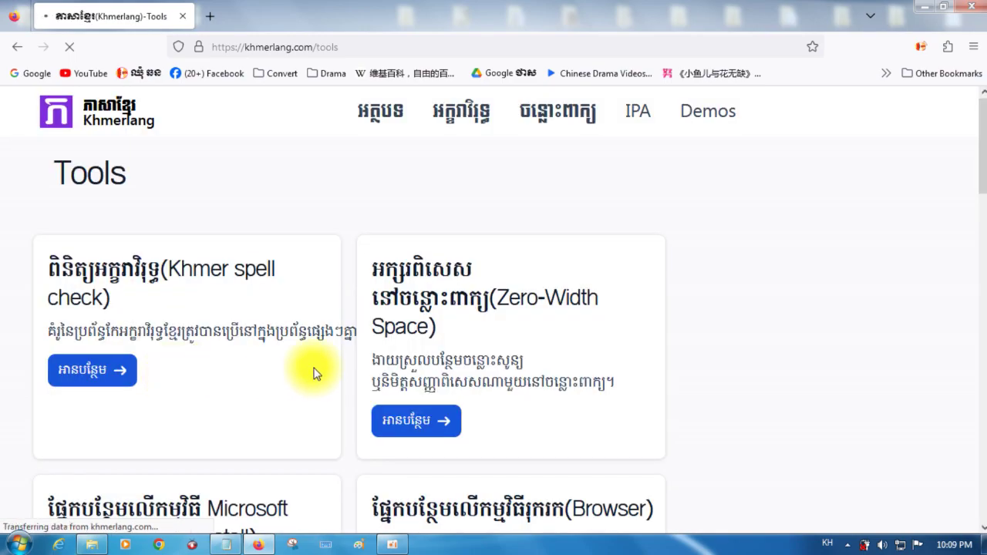
# Look through the tools offered on the Khmerlang page, including the Mobile Keyboard, and return to the Google start page
pyautogui.scroll(-2, 392, 265)
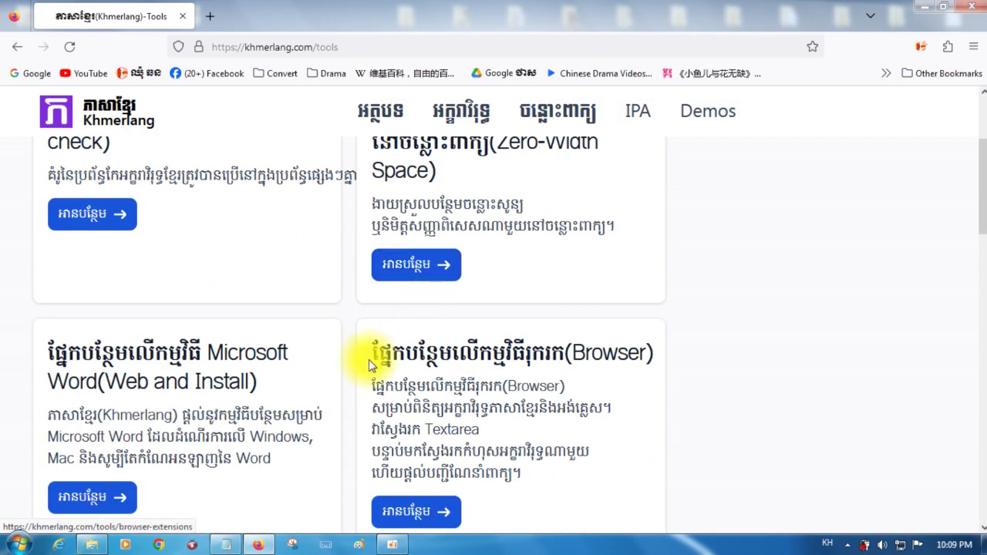
pyautogui.scroll(-4, 362, 367)
pyautogui.scroll(2, 142, 289)
pyautogui.click(150, 308)
pyautogui.scroll(-2, 309, 429)
pyautogui.click(487, 480)
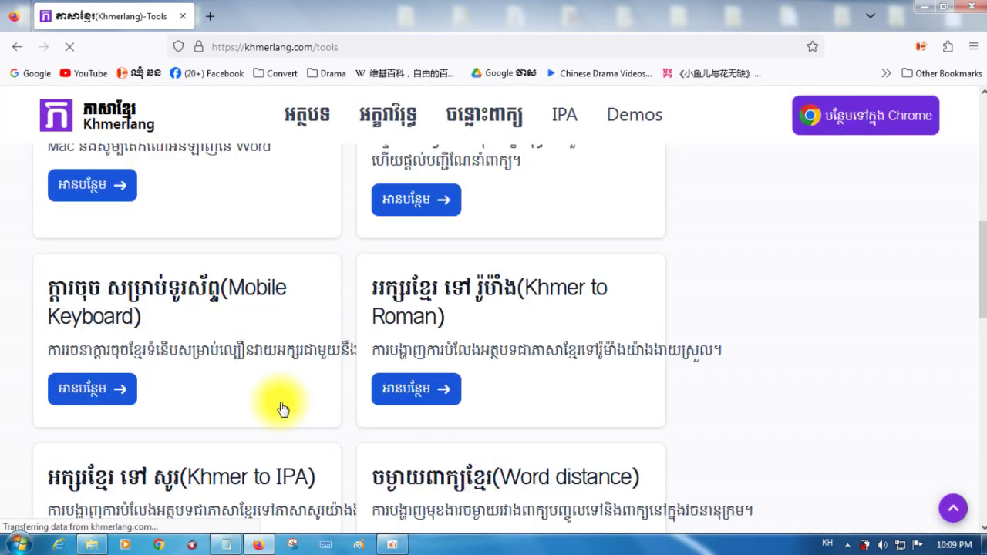
pyautogui.scroll(-4, 308, 396)
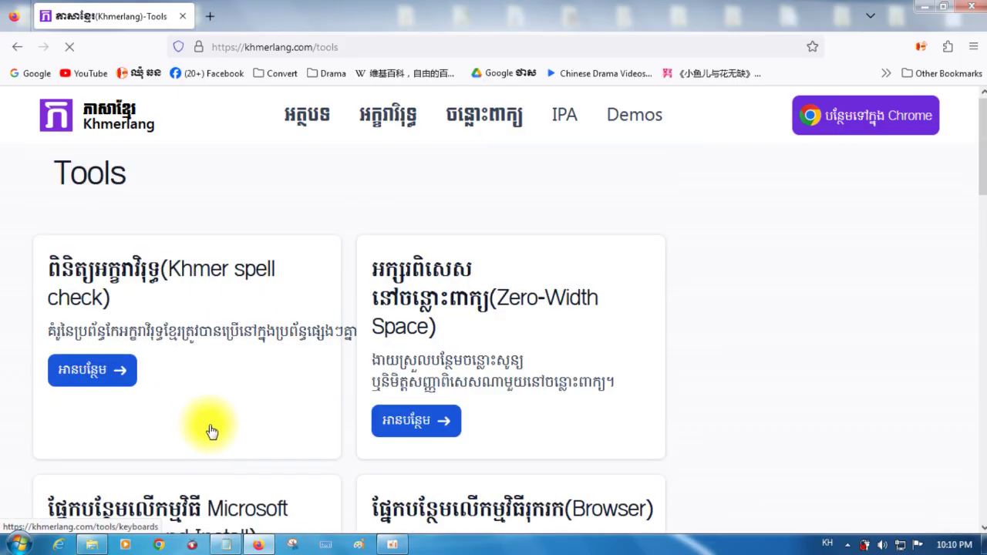
pyautogui.click(18, 51)
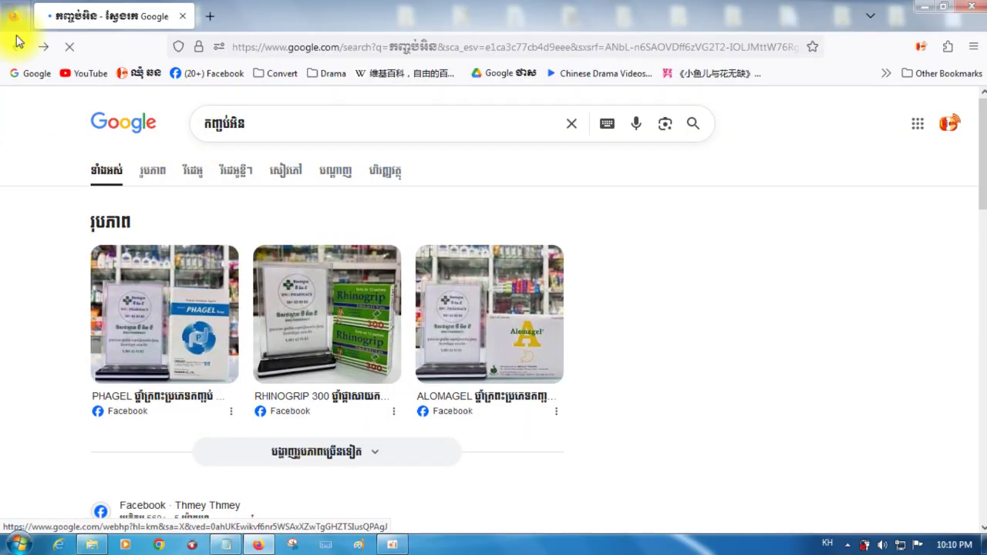
pyautogui.click(17, 46)
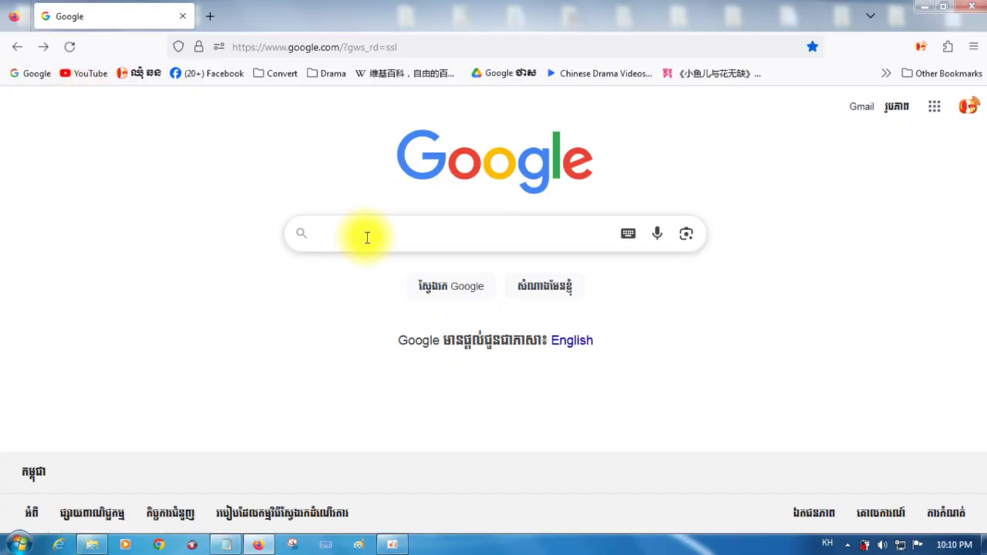
# Rerun the earlier "download driver lenovo t430" search on Google and look over the driver results
pyautogui.click(366, 237)
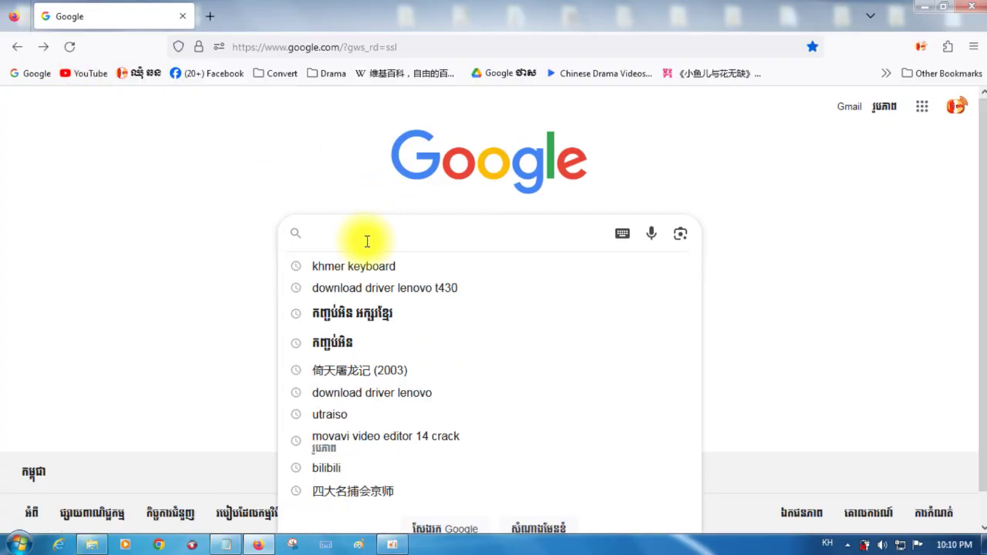
pyautogui.click(368, 287)
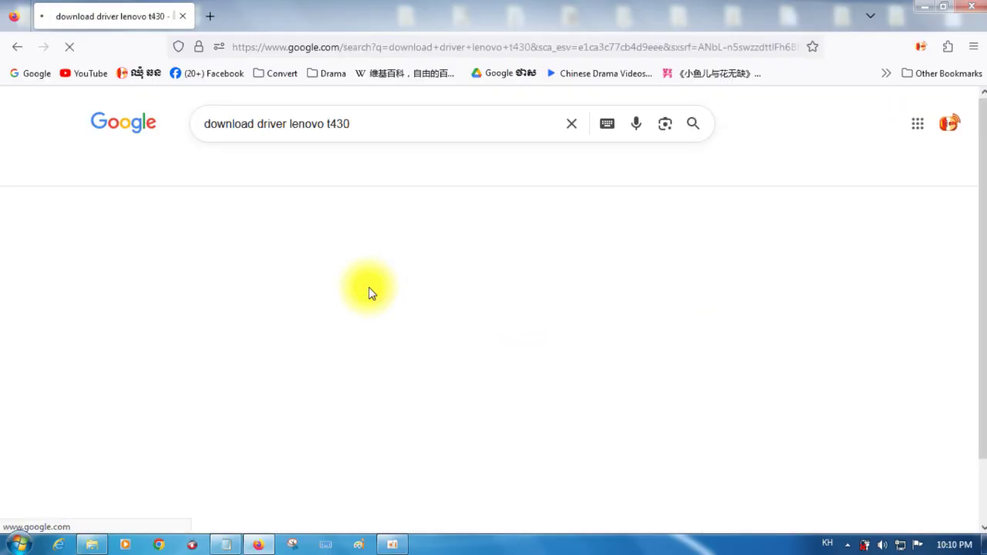
pyautogui.scroll(-6, 325, 283)
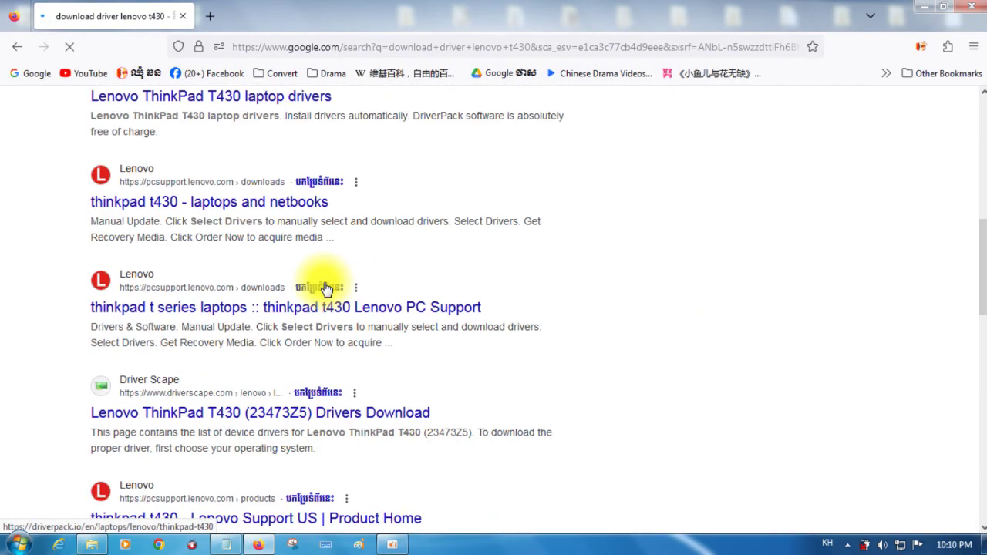
pyautogui.scroll(-6, 325, 287)
pyautogui.scroll(2, 337, 250)
pyautogui.scroll(8, 337, 250)
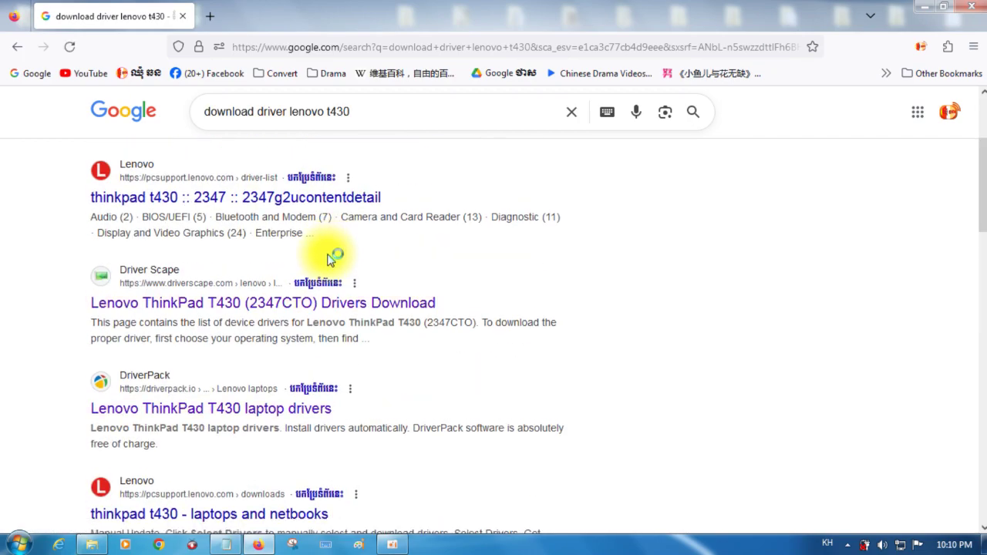
pyautogui.scroll(3, 332, 257)
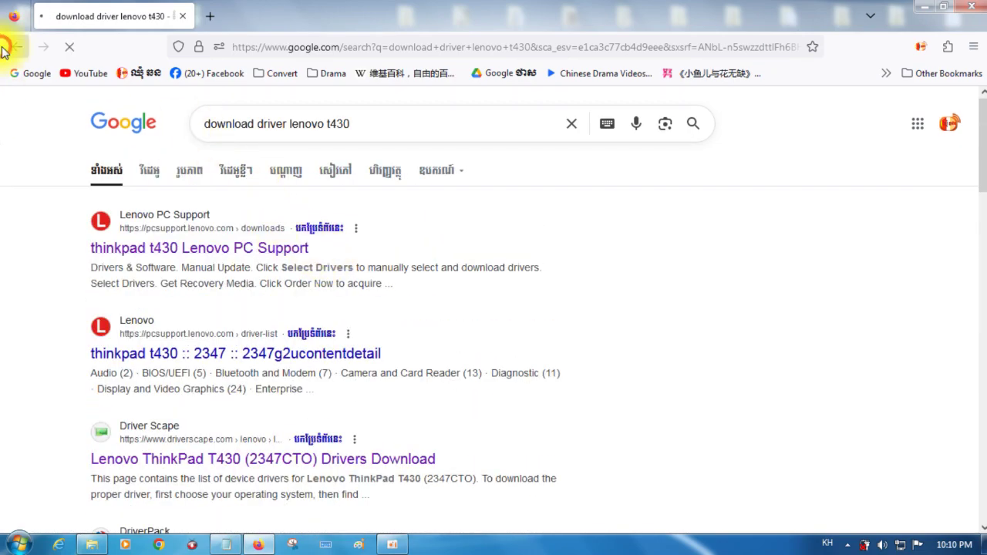
# Return to the Google start page and search for "microsoft" using the suggested completion
pyautogui.click(11, 47)
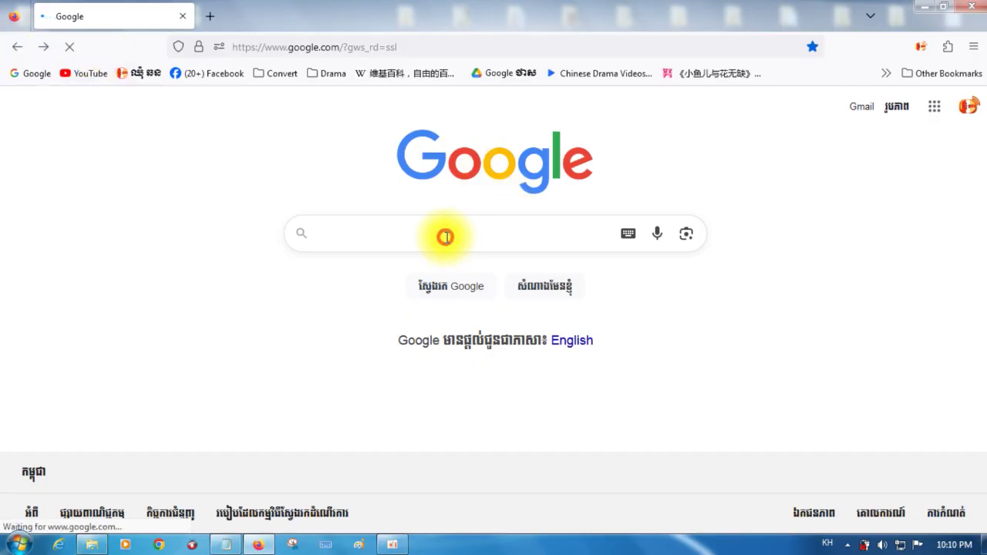
pyautogui.click(445, 237)
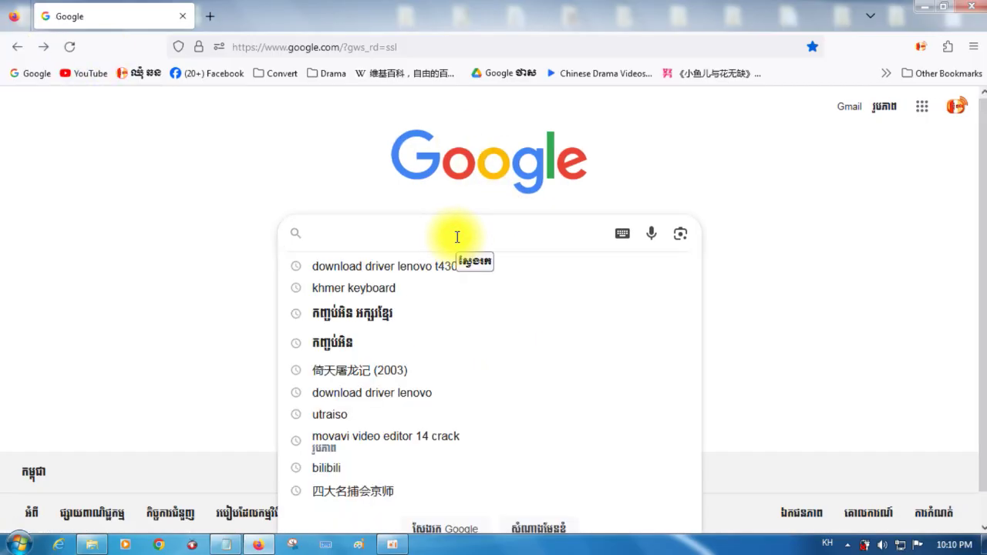
pyautogui.write('ម')
pyautogui.press('BackSpace')
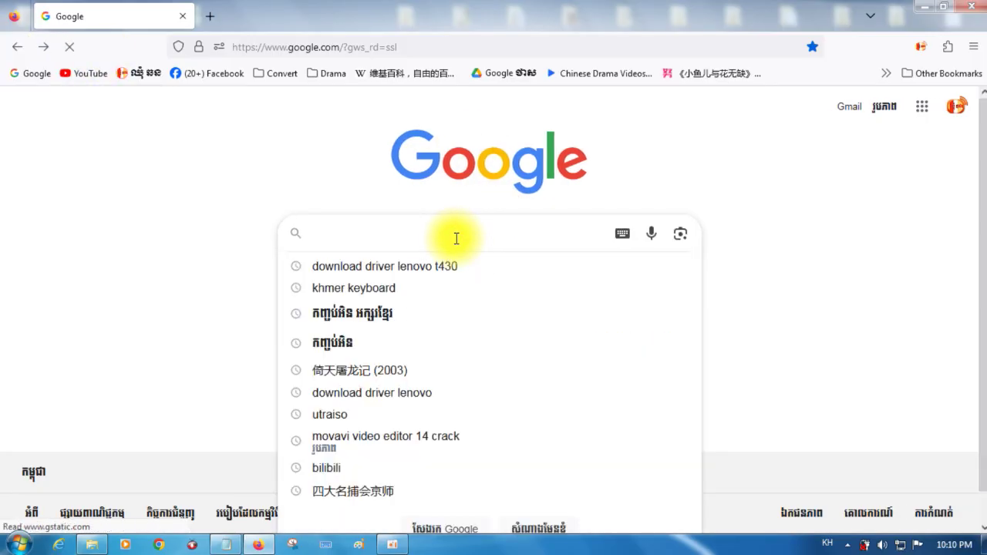
pyautogui.write('ម')
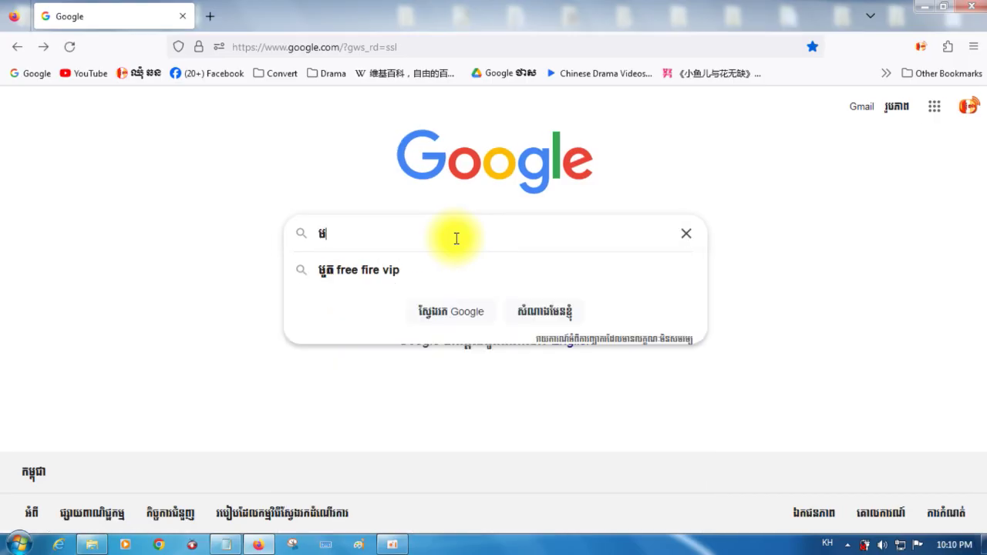
pyautogui.press('BackSpace')
pyautogui.hotkey('alt', 'shift')
pyautogui.write('mik')
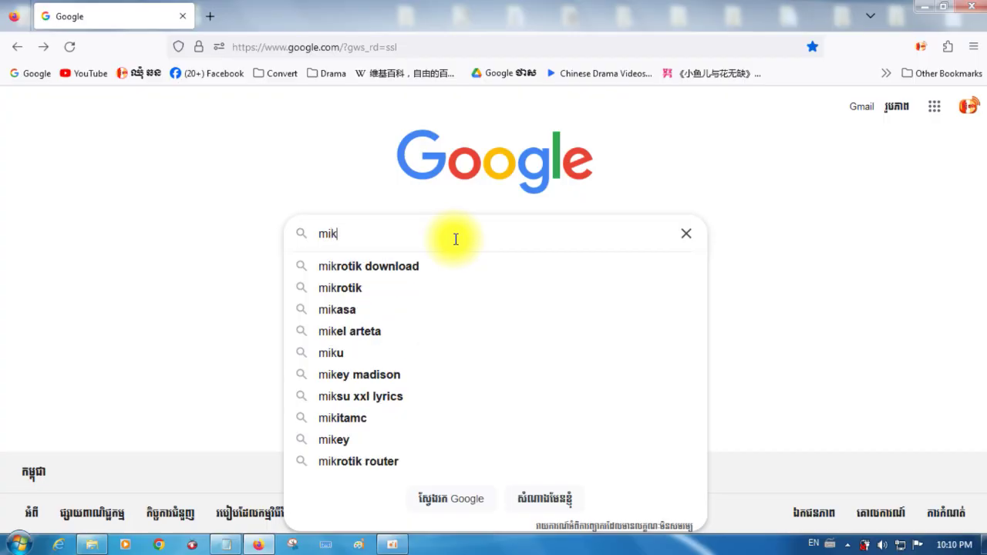
pyautogui.press('BackSpace')
pyautogui.write('co')
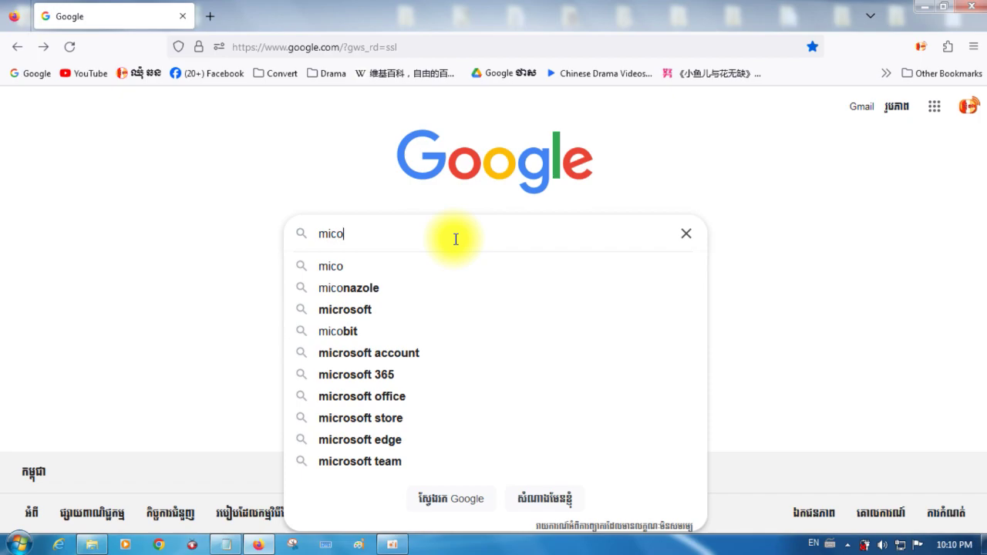
pyautogui.click(352, 313)
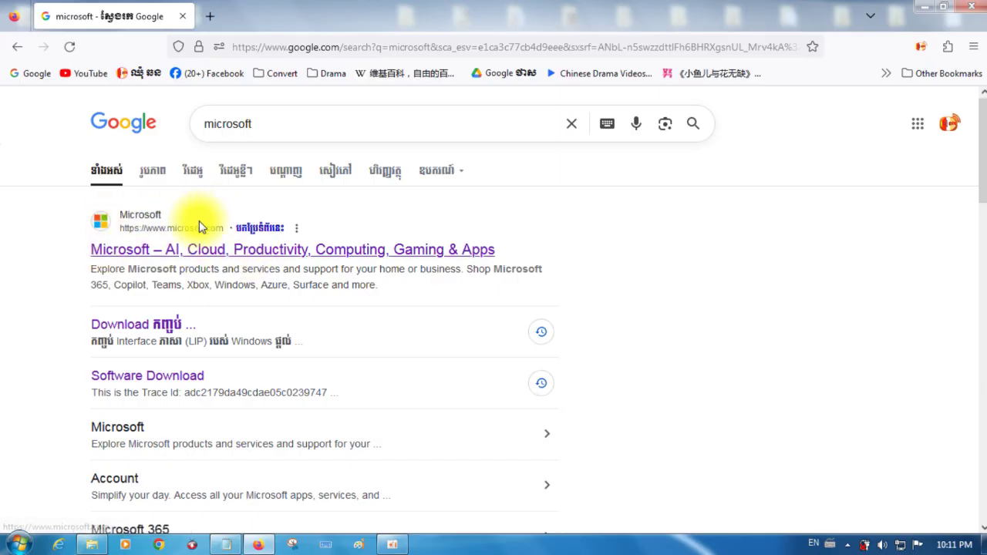
# Open the Microsoft home page from the results, look it over and decline the Microsoft Rewards extension offer
pyautogui.click(132, 251)
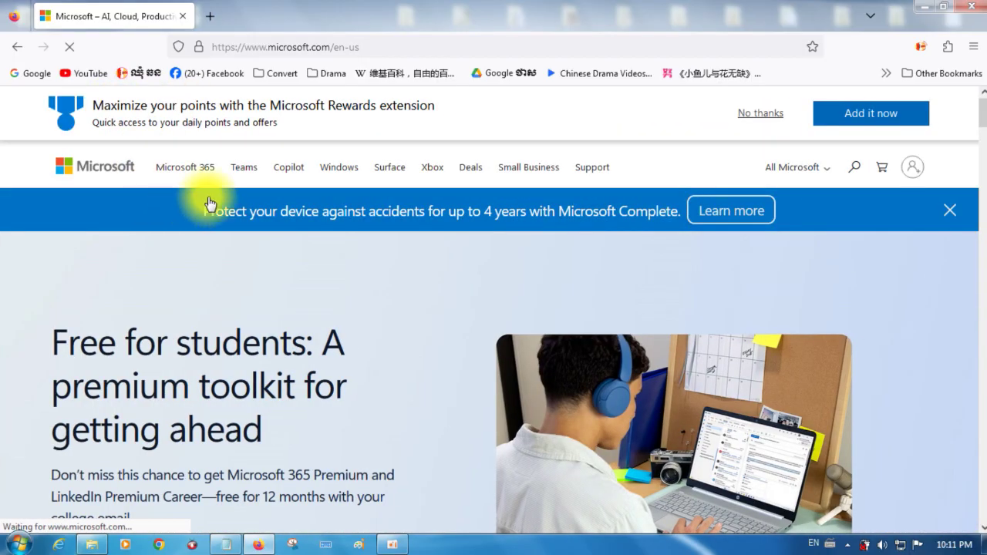
pyautogui.scroll(-2, 431, 185)
pyautogui.scroll(-2, 430, 185)
pyautogui.scroll(4, 432, 185)
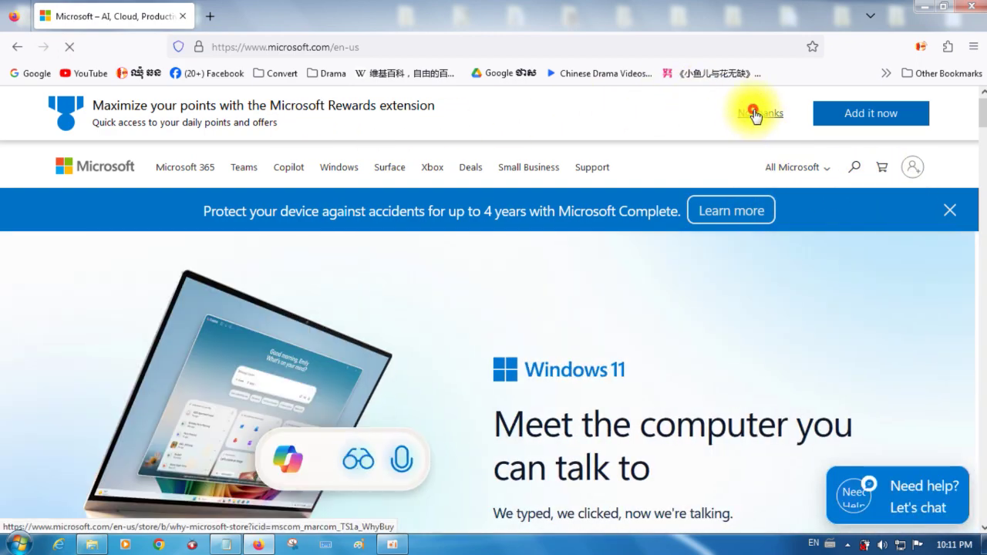
pyautogui.click(754, 113)
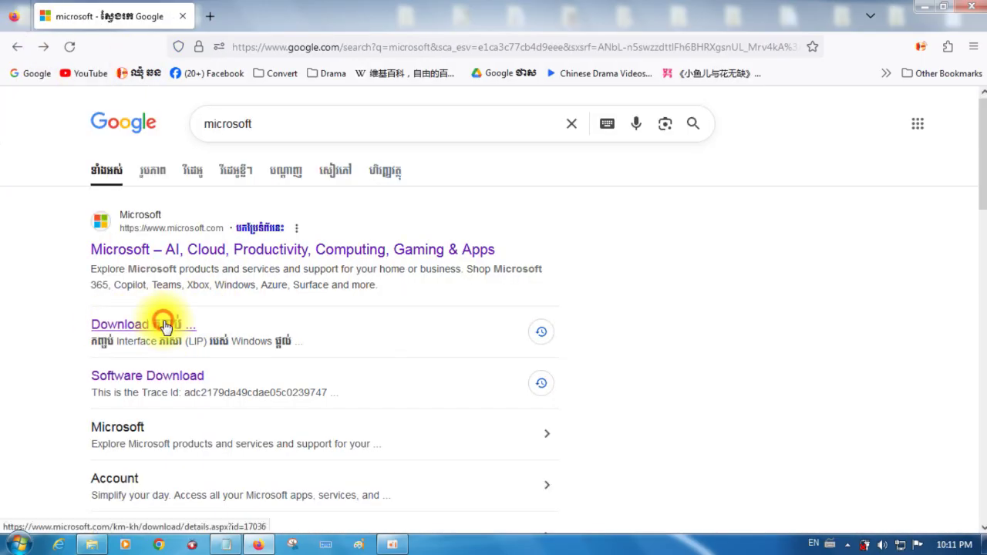
# Open the Windows 7 language interface pack download page from the Microsoft results and keep ភាសាខ្មែរ as the language
pyautogui.click(164, 326)
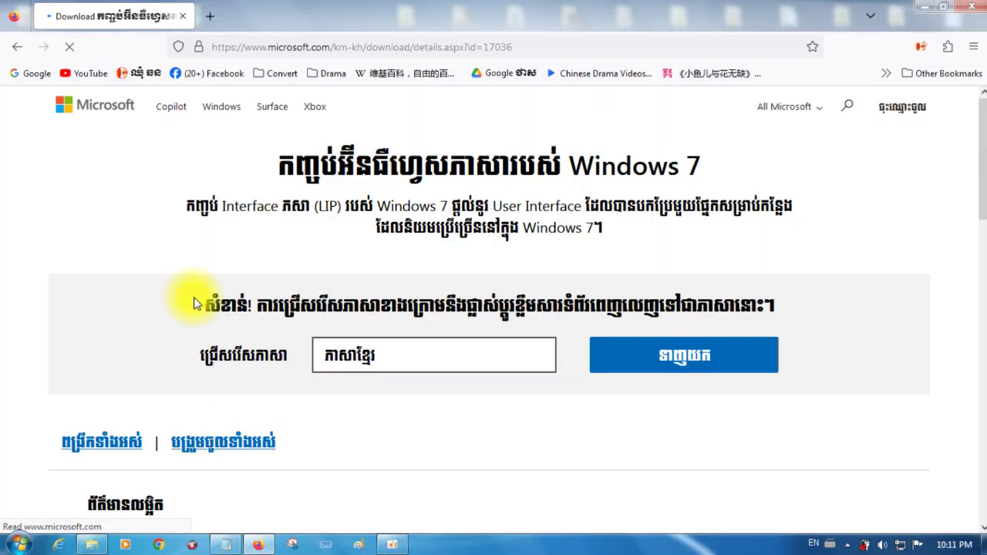
pyautogui.click(543, 357)
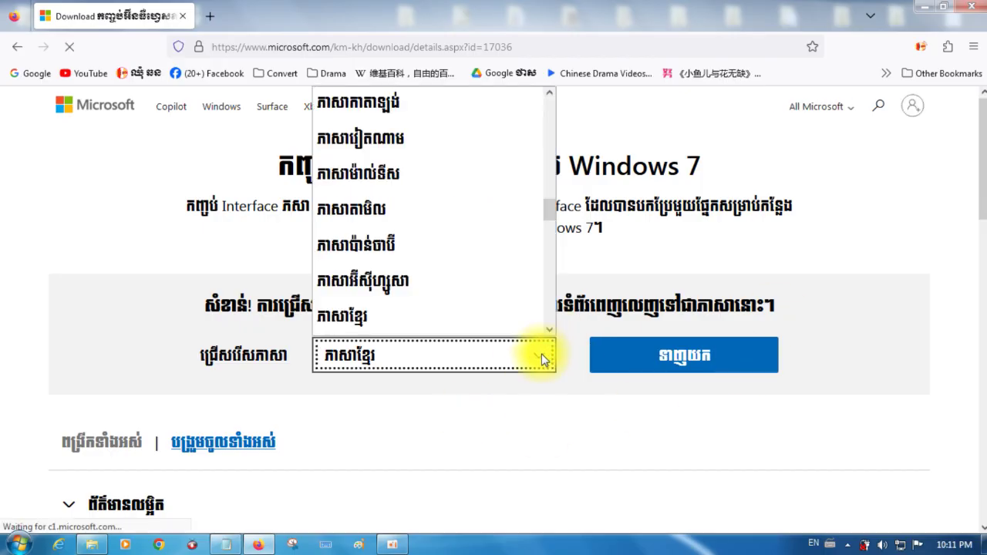
pyautogui.click(542, 358)
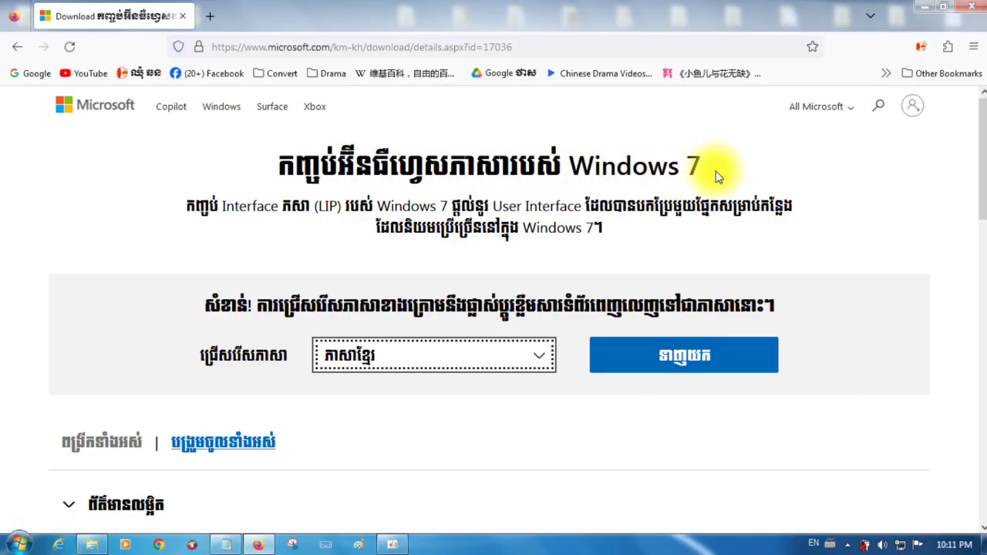
# Examine the language pack's details, including the LIP_km-KH-32bit.mlc and LIP_km-KH-64bit.mlc file names, and the rest of the page
pyautogui.scroll(-3, 591, 290)
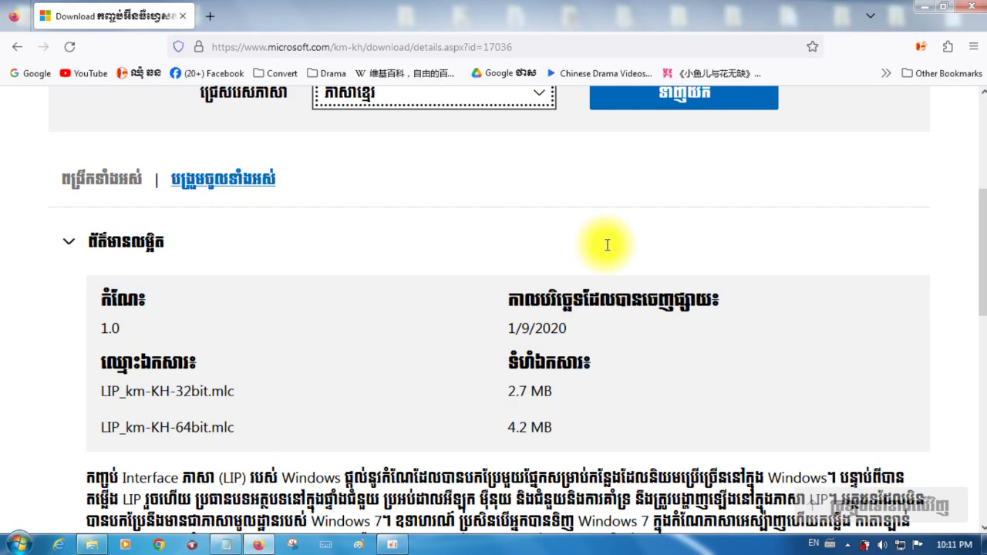
pyautogui.scroll(3, 606, 260)
pyautogui.scroll(-4, 606, 260)
pyautogui.scroll(-3, 501, 424)
pyautogui.scroll(3, 505, 421)
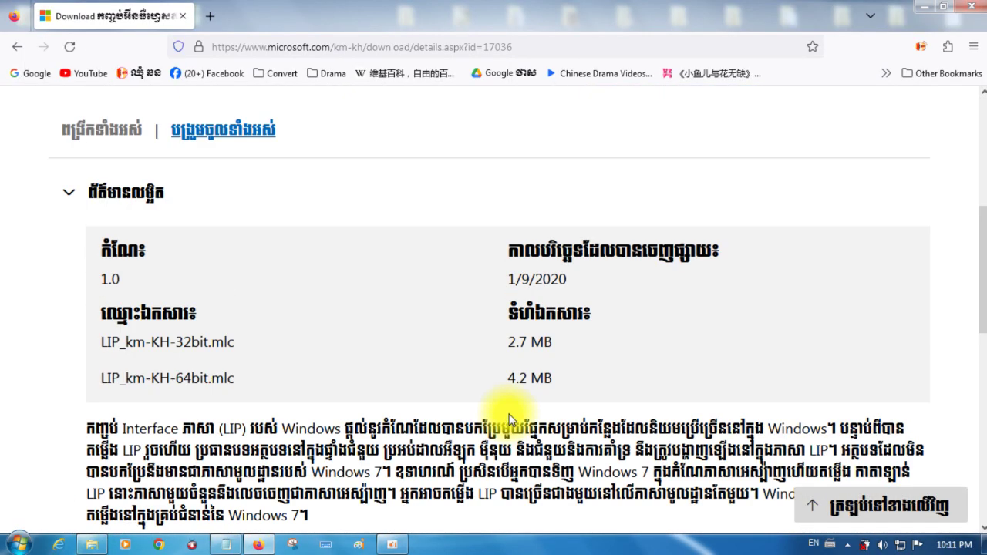
pyautogui.moveTo(249, 349); pyautogui.dragTo(128, 341)
pyautogui.click(103, 341)
pyautogui.moveTo(259, 378); pyautogui.dragTo(75, 391)
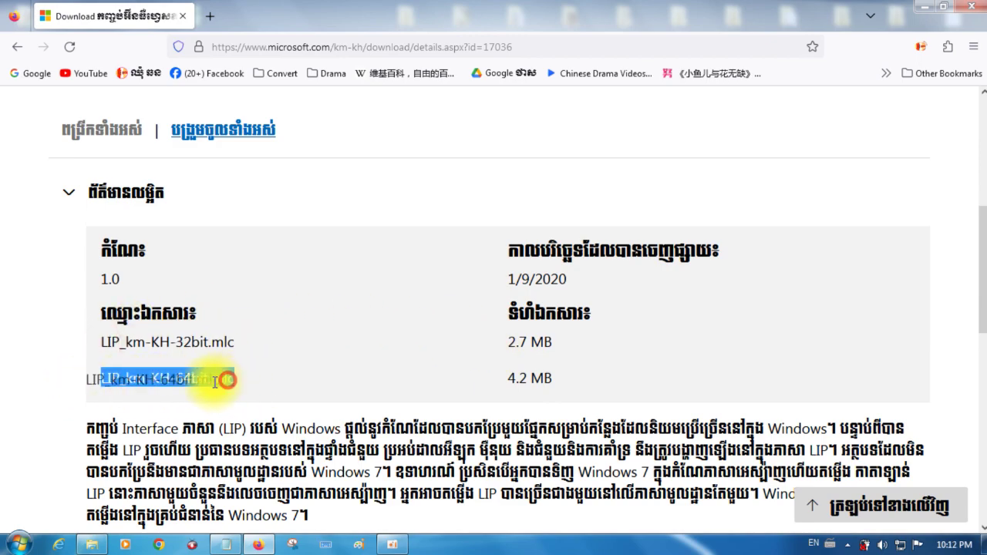
pyautogui.click(280, 357)
pyautogui.scroll(-8, 529, 370)
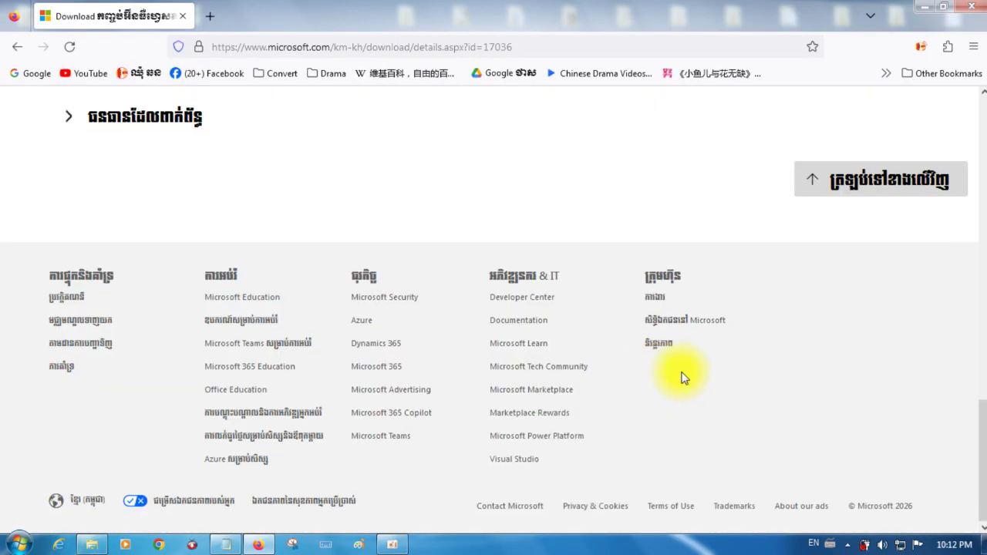
# Download both language pack files, LIP_km-KH-32bit.mlc and LIP_km-KH-64bit.mlc
pyautogui.scroll(10, 682, 378)
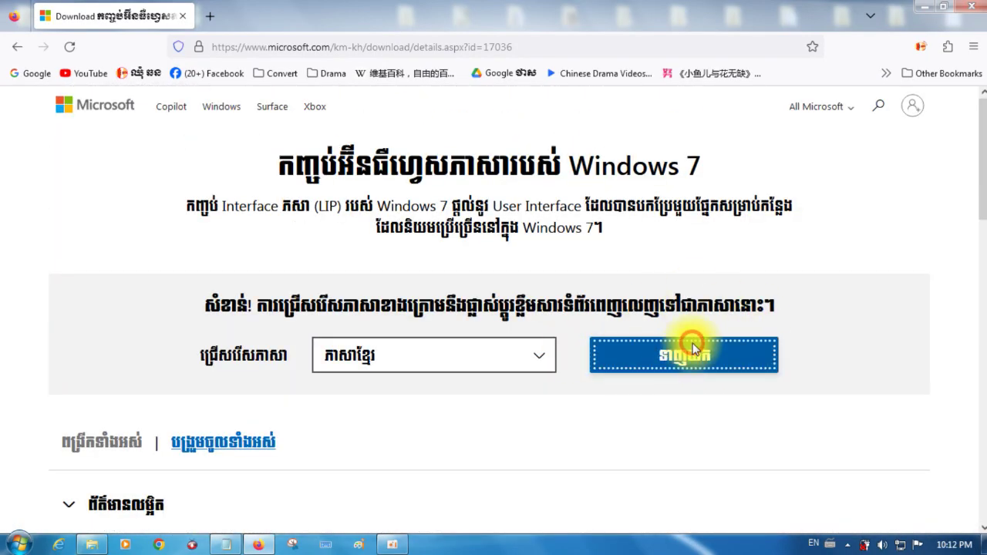
pyautogui.click(692, 350)
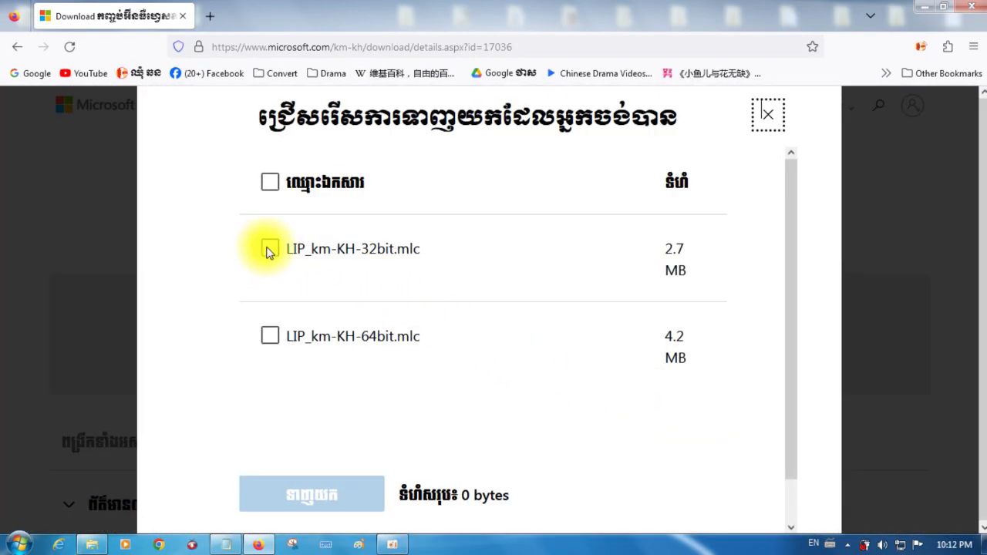
pyautogui.click(270, 192)
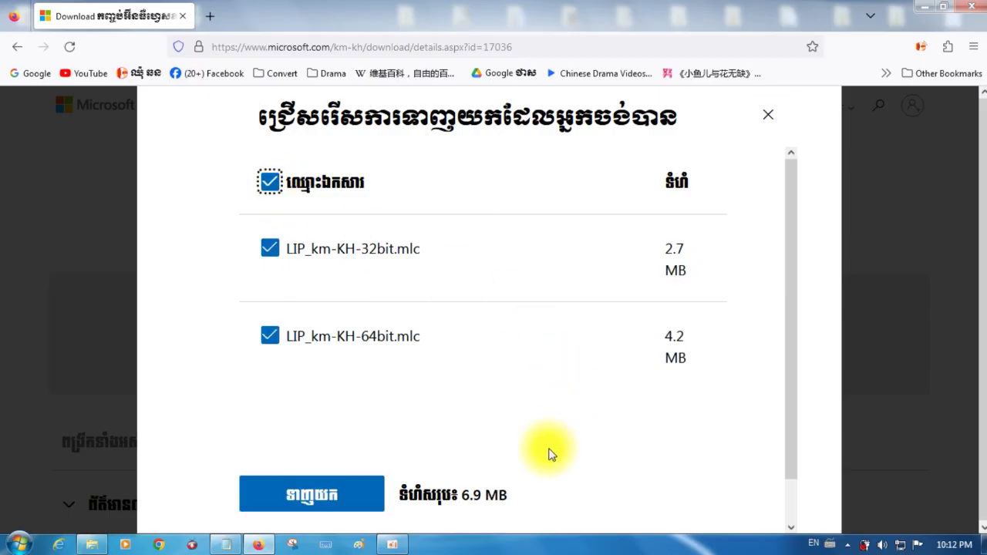
pyautogui.click(312, 499)
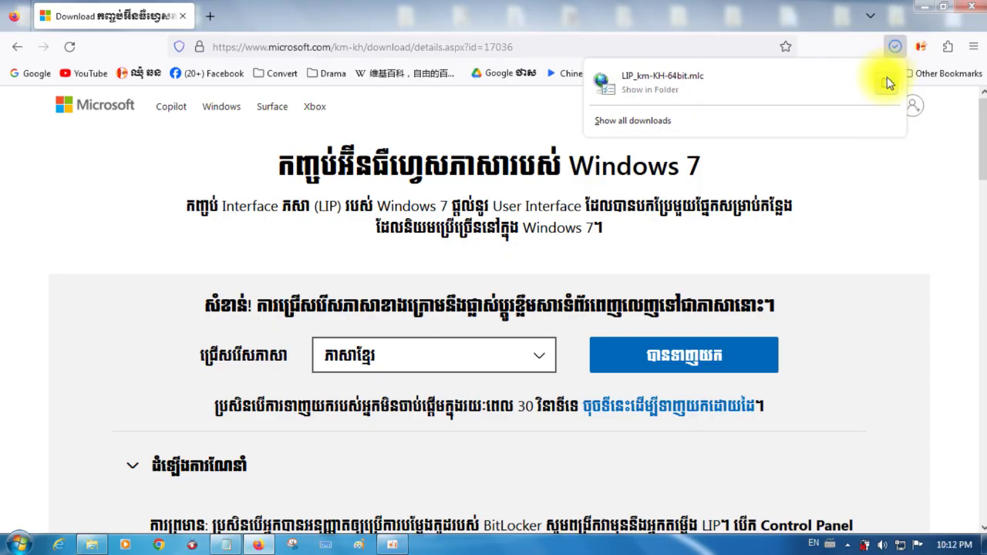
# Move the downloaded LIP_km-KH-64bit file from the Downloads folder to the desktop and place it over the Windows logo
pyautogui.click(887, 80)
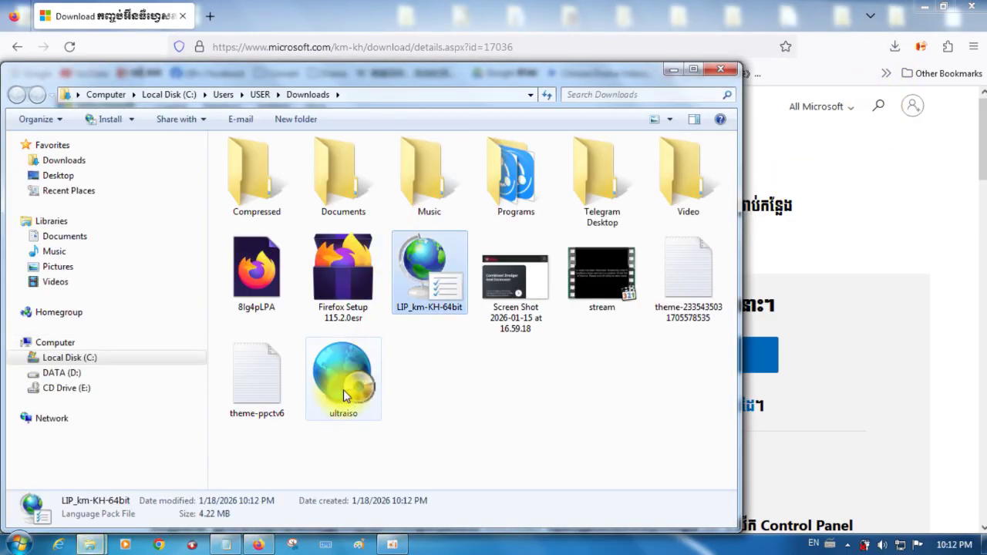
pyautogui.rightClick(432, 274)
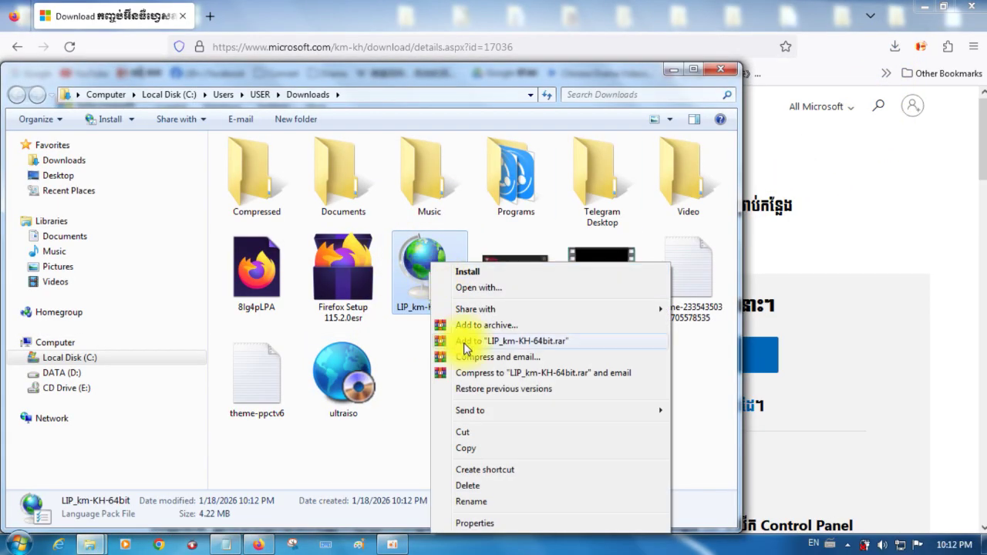
pyautogui.click(462, 430)
pyautogui.click(720, 69)
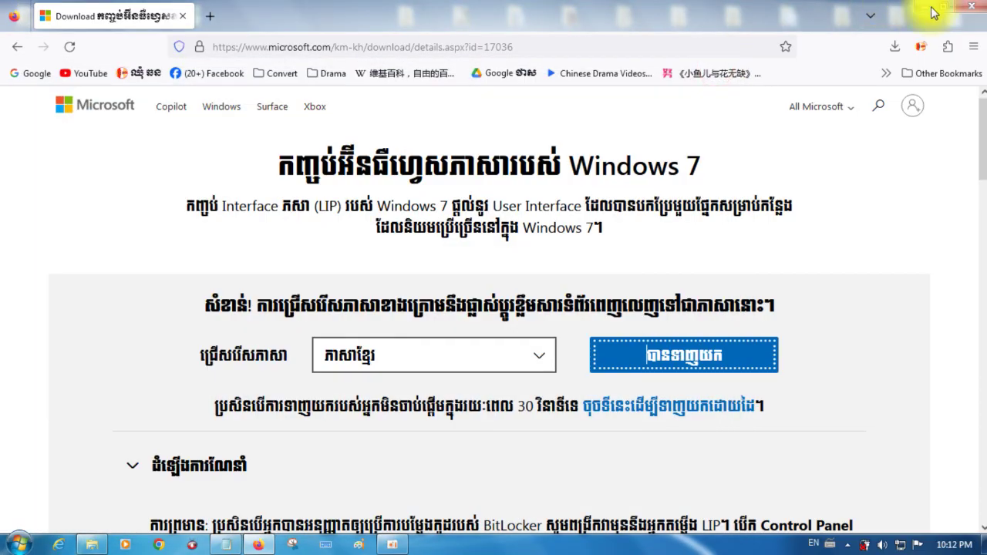
pyautogui.click(928, 6)
pyautogui.rightClick(461, 137)
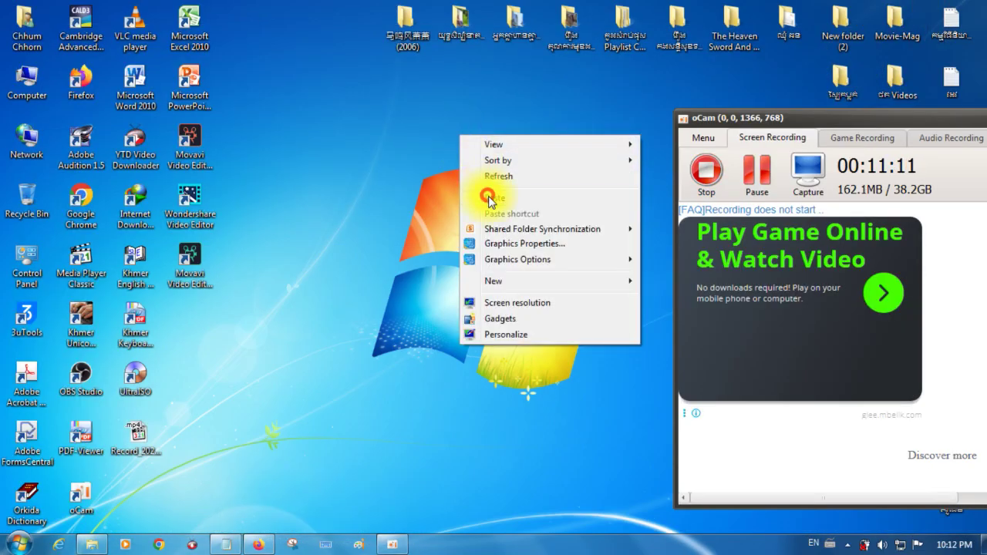
pyautogui.click(489, 198)
pyautogui.moveTo(447, 115); pyautogui.dragTo(446, 216)
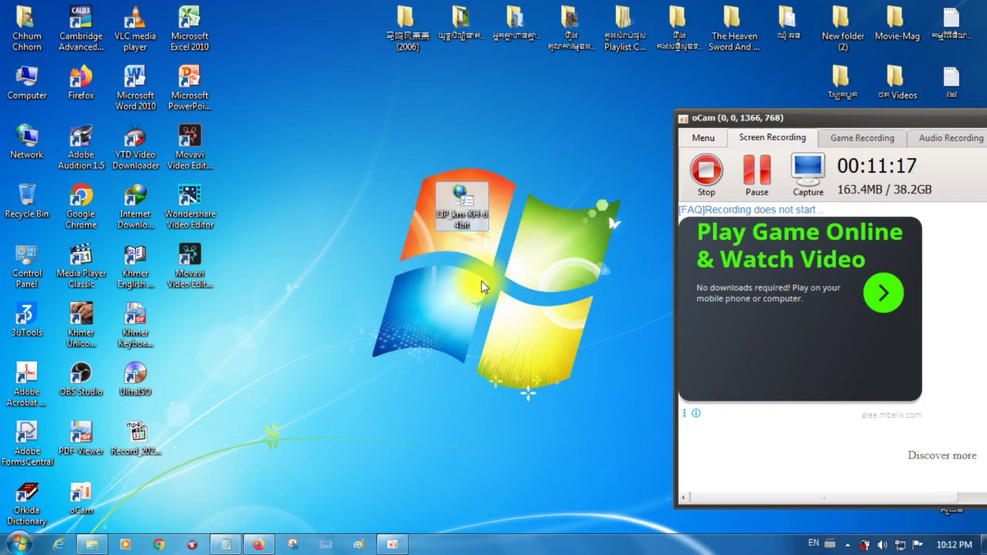
# Refresh the desktop
pyautogui.rightClick(343, 99)
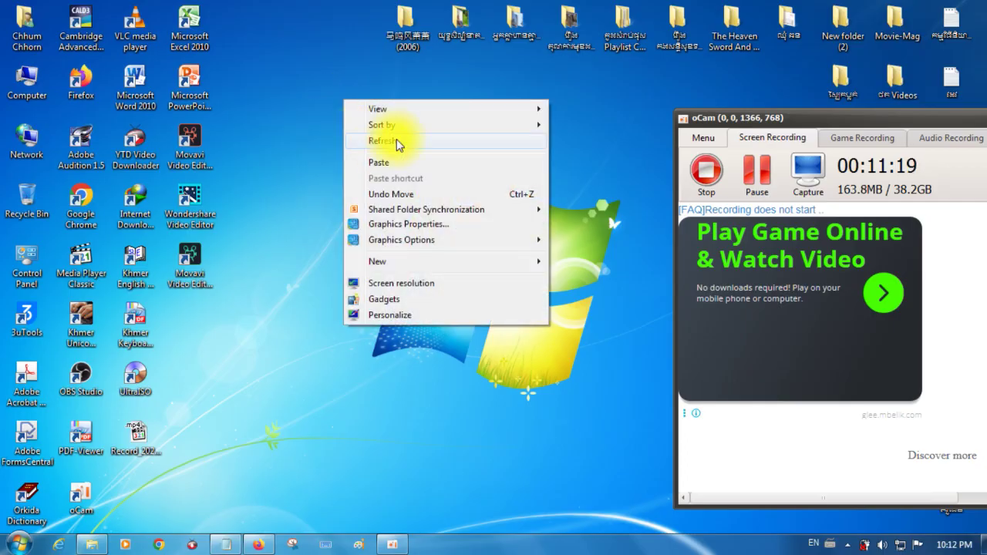
pyautogui.rightClick(319, 82)
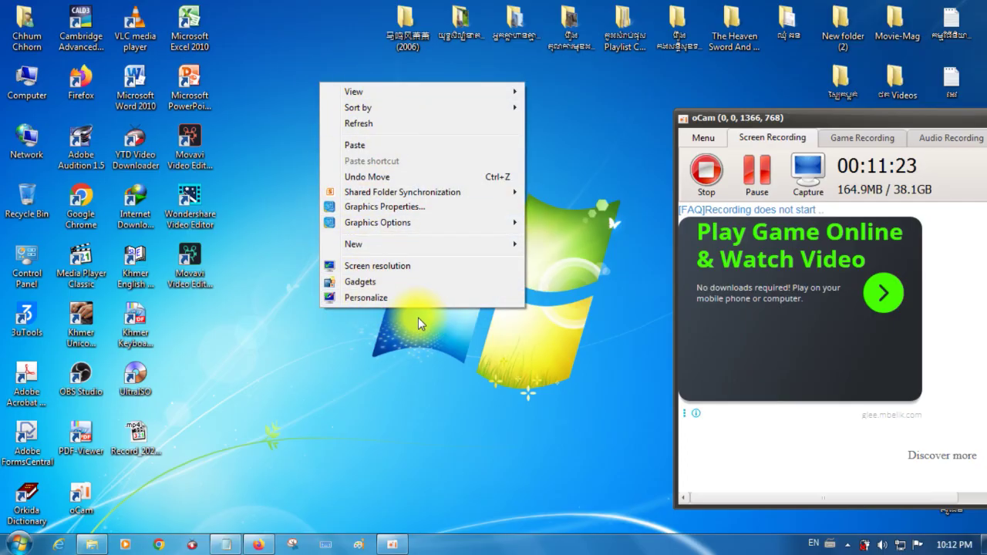
pyautogui.click(271, 84)
pyautogui.rightClick(271, 83)
pyautogui.click(291, 123)
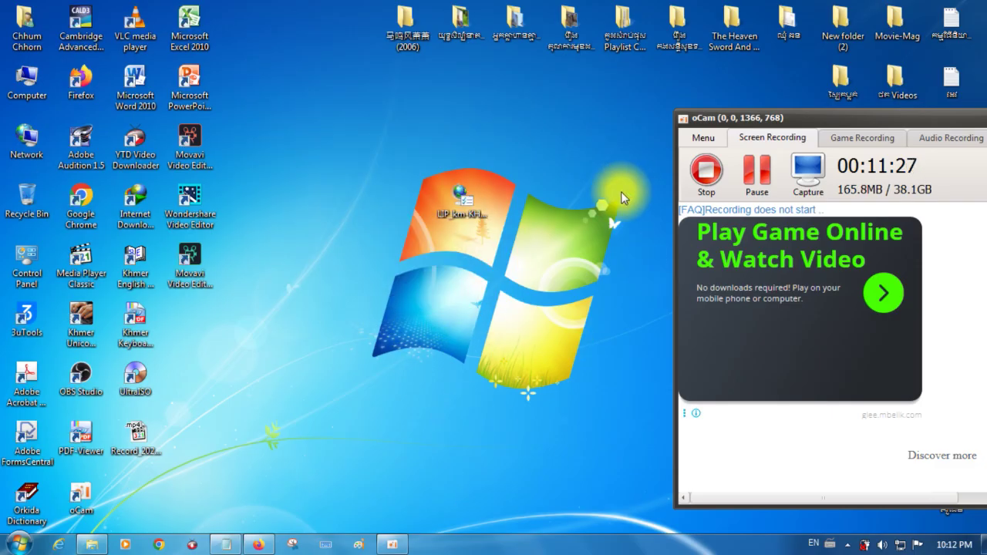
pyautogui.rightClick(463, 200)
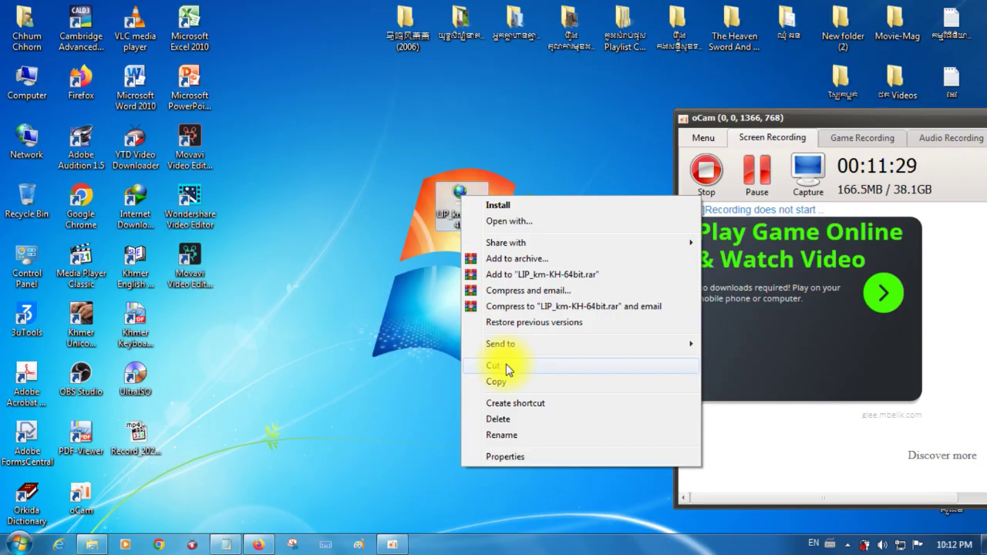
pyautogui.click(356, 355)
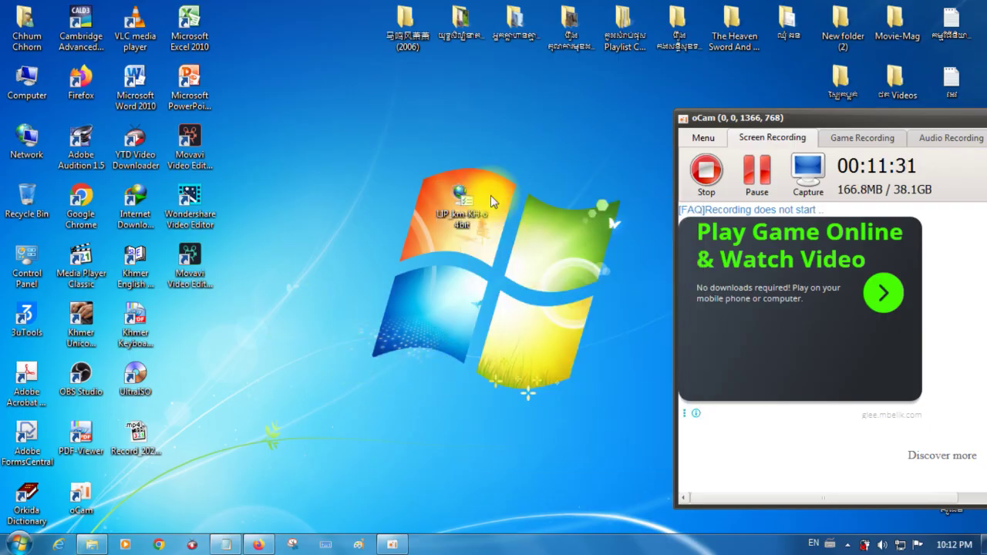